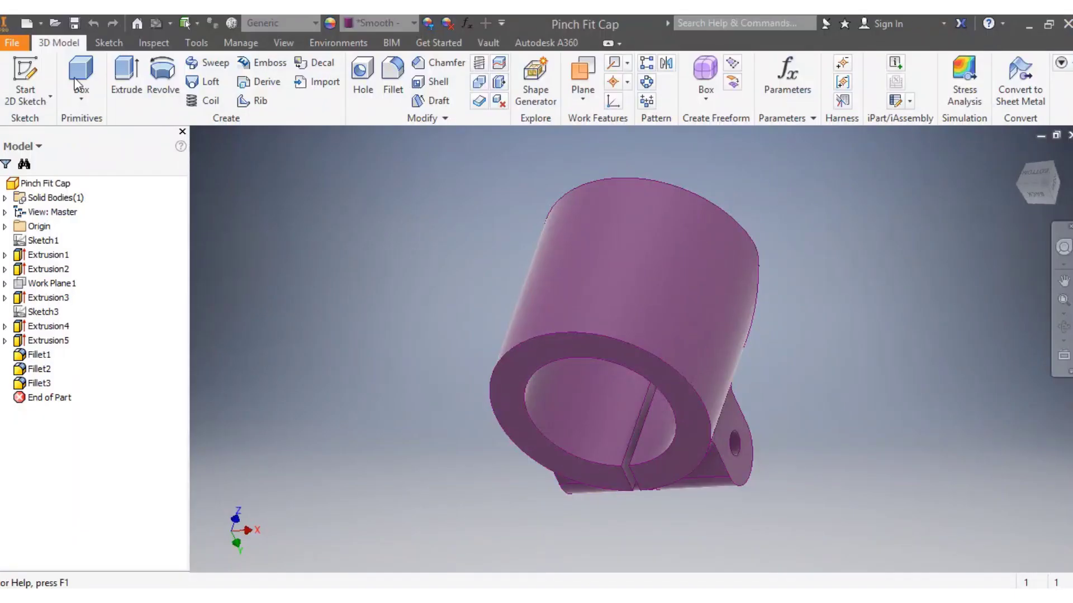
Create a new metric part from the Standard (mm).ipt template
{"action": "left_click", "coordinate": [27, 23]}
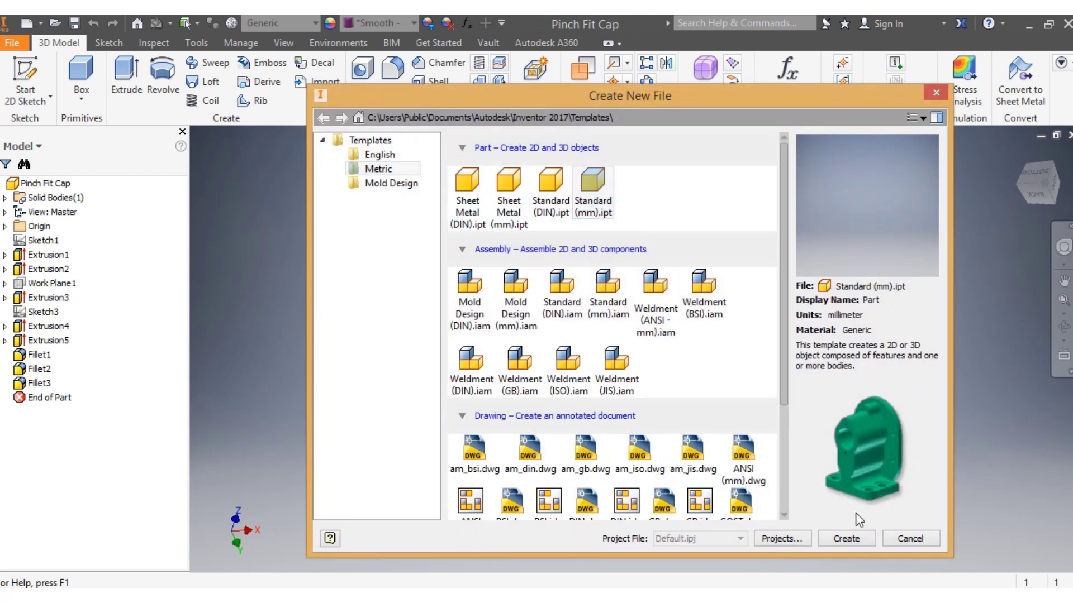
{"action": "left_click", "coordinate": [843, 538]}
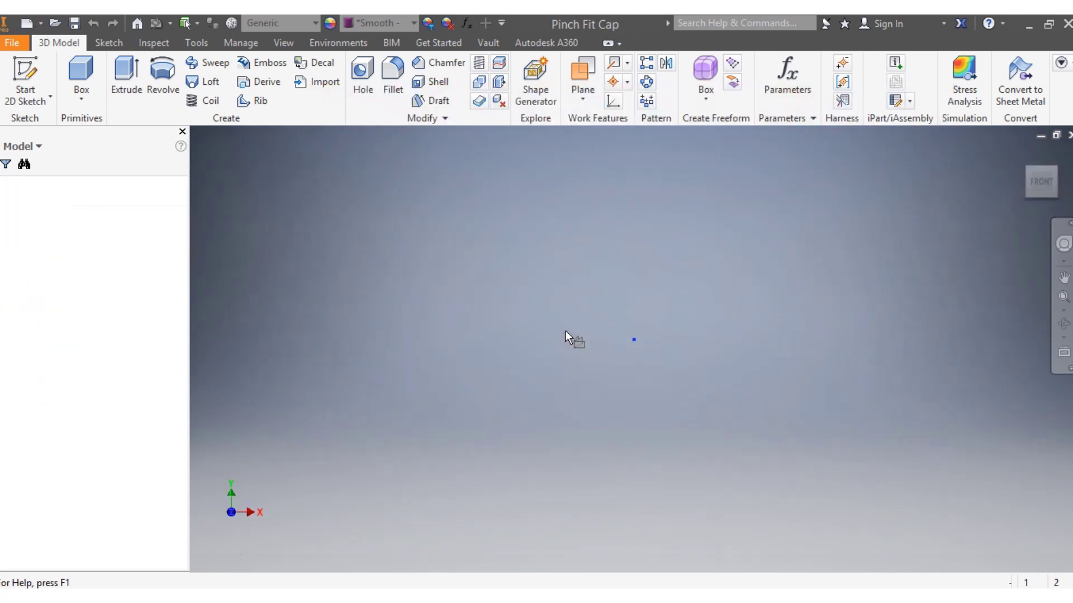
Sketch a vertical line through the origin and a crossing horizontal line from about X -40 mm to X 34 mm
{"action": "left_click", "coordinate": [75, 73]}
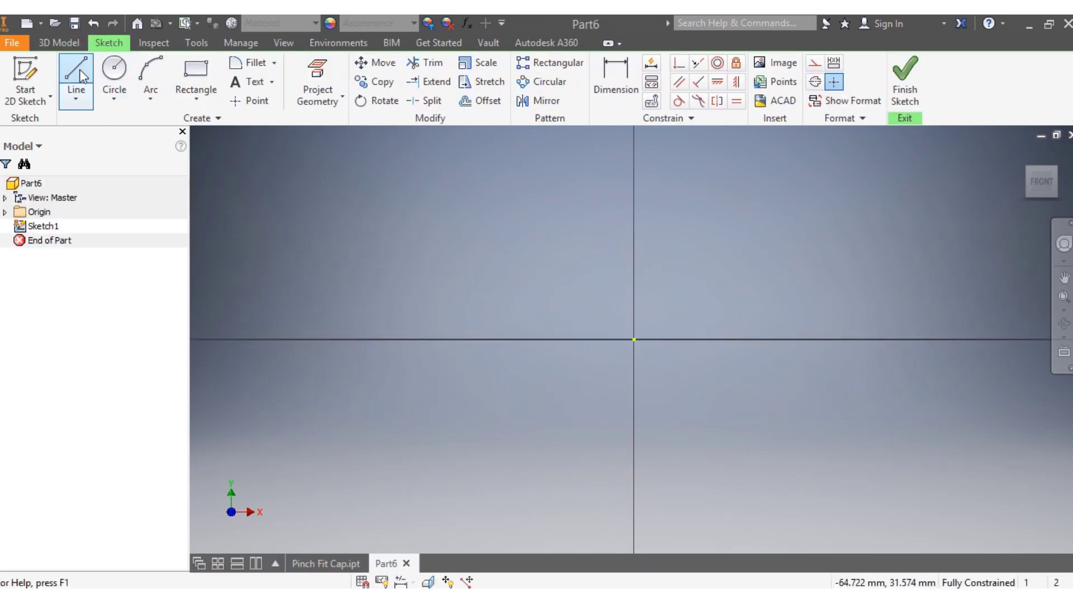
{"action": "left_click", "coordinate": [633, 144]}
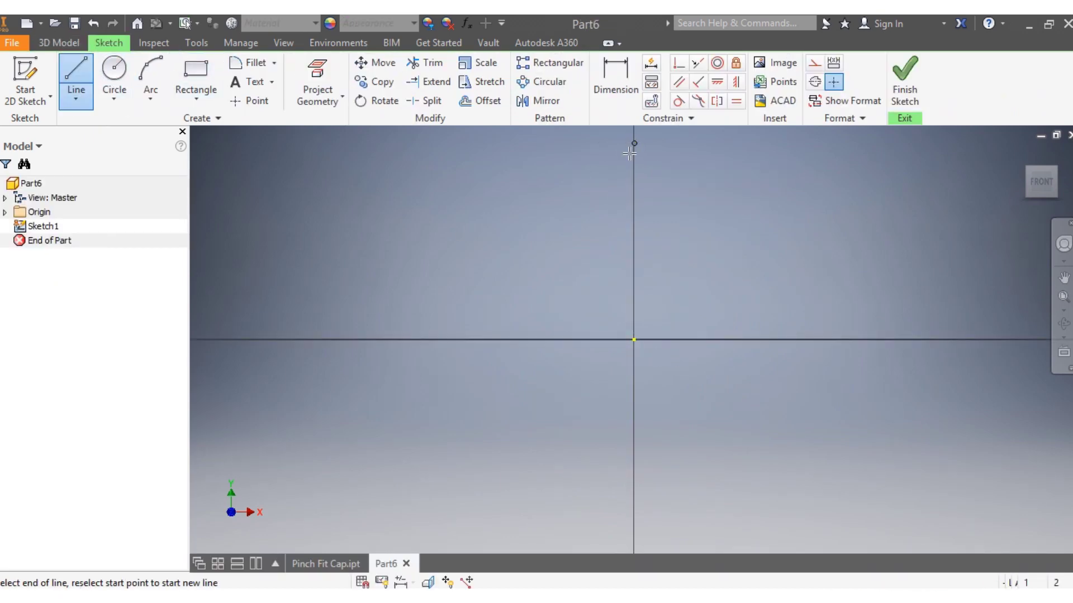
{"action": "left_click", "coordinate": [635, 542]}
{"action": "key", "text": "Escape"}
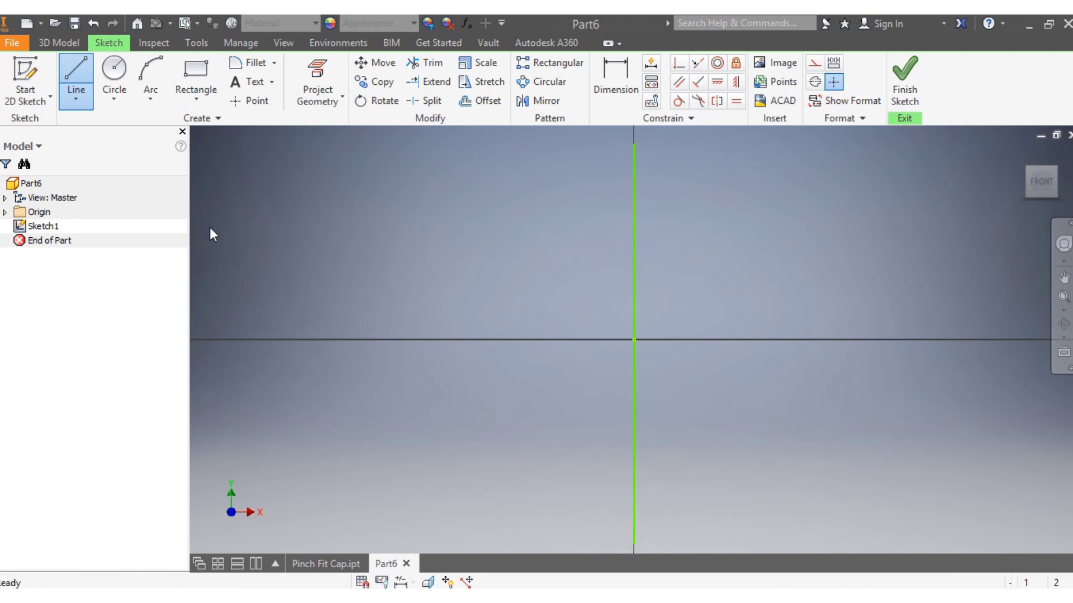
{"action": "key", "text": "l"}
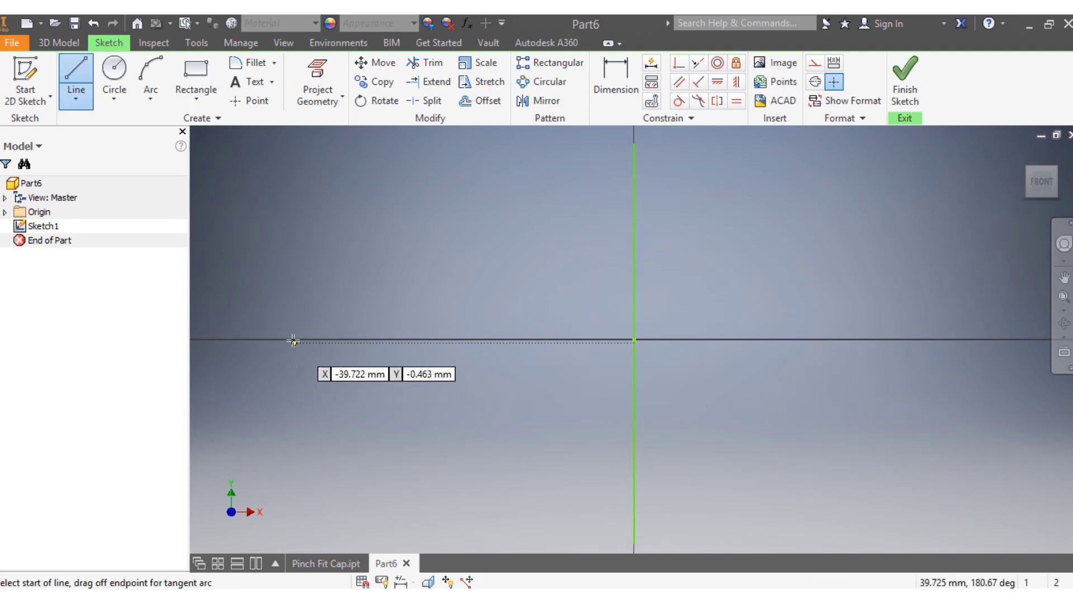
{"action": "left_click", "coordinate": [292, 339]}
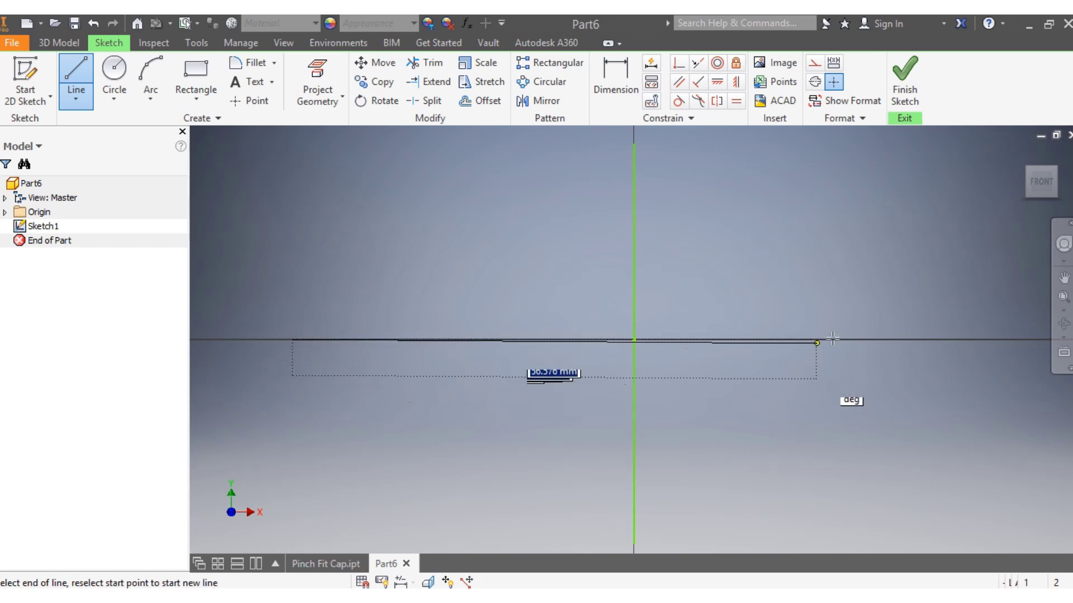
{"action": "left_click", "coordinate": [922, 341]}
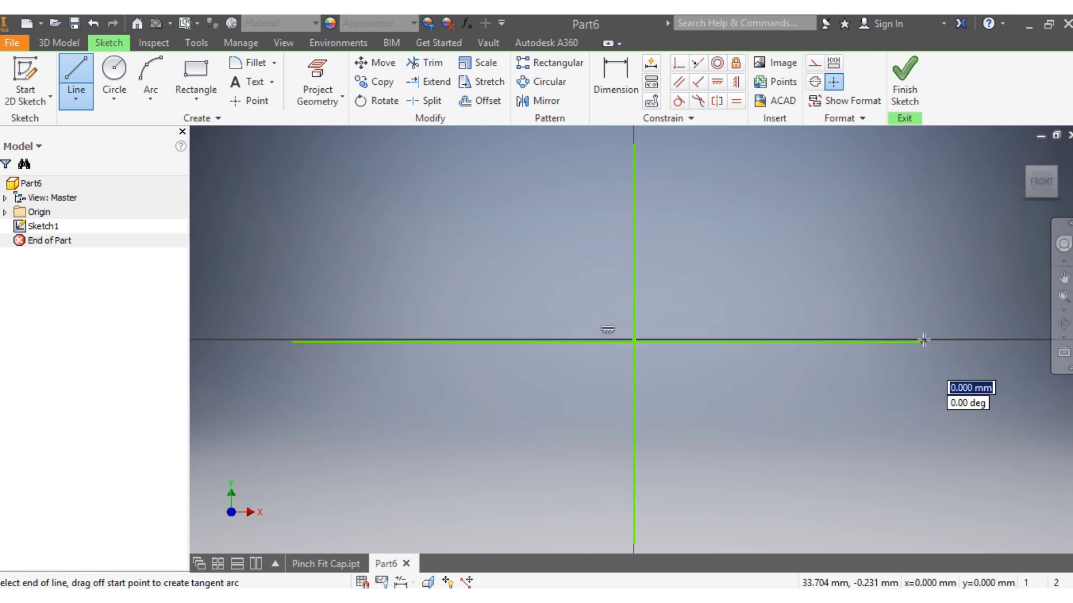
{"action": "key", "text": "Escape"}
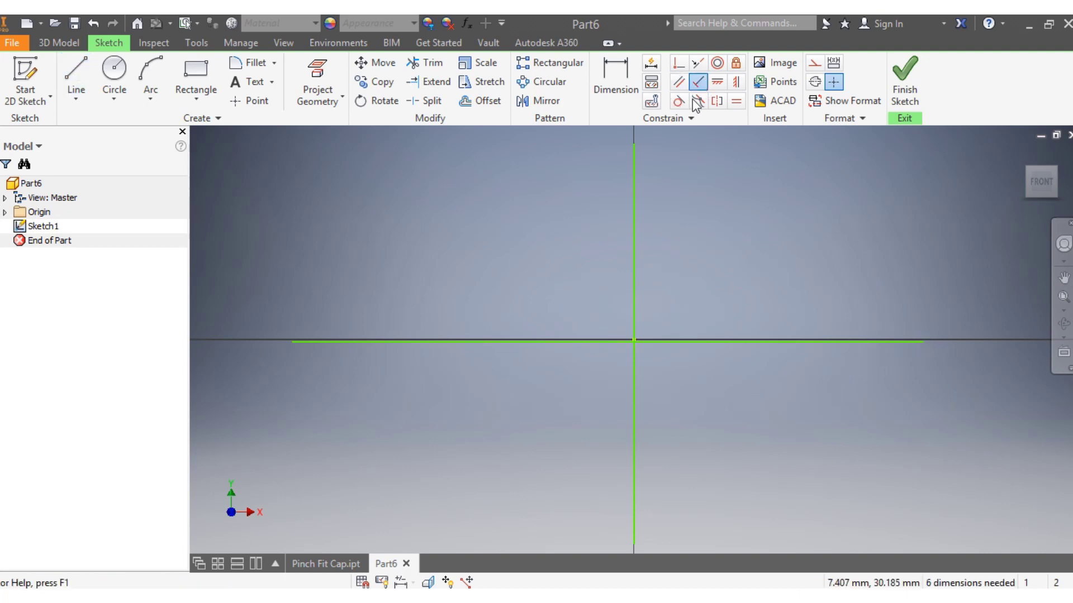
Apply a perpendicular constraint between the horizontal and vertical sketch lines
{"action": "left_click", "coordinate": [697, 82]}
{"action": "left_click", "coordinate": [652, 340]}
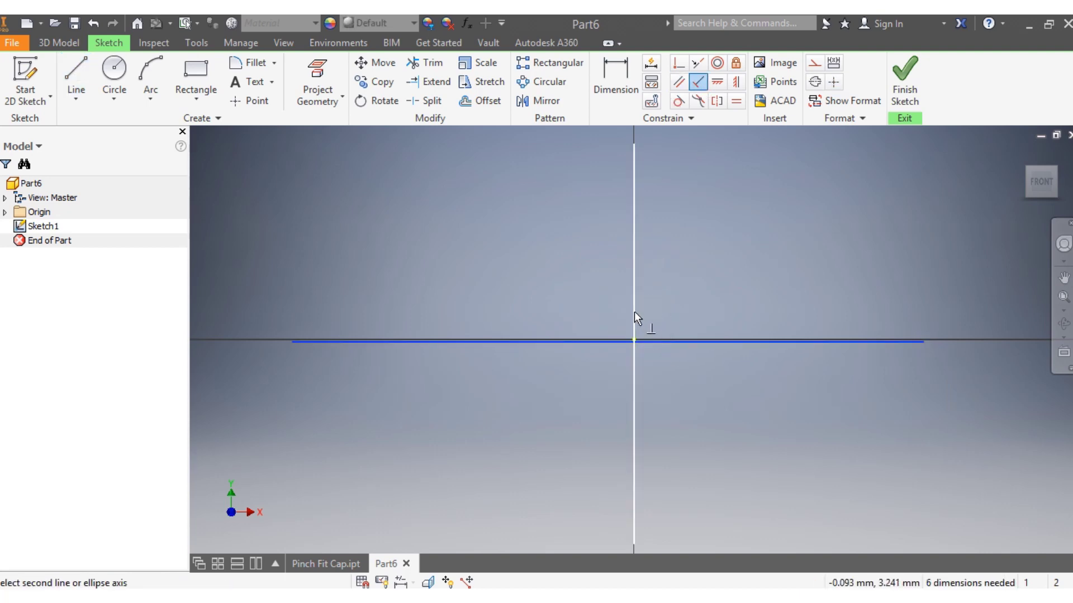
{"action": "left_click", "coordinate": [634, 311]}
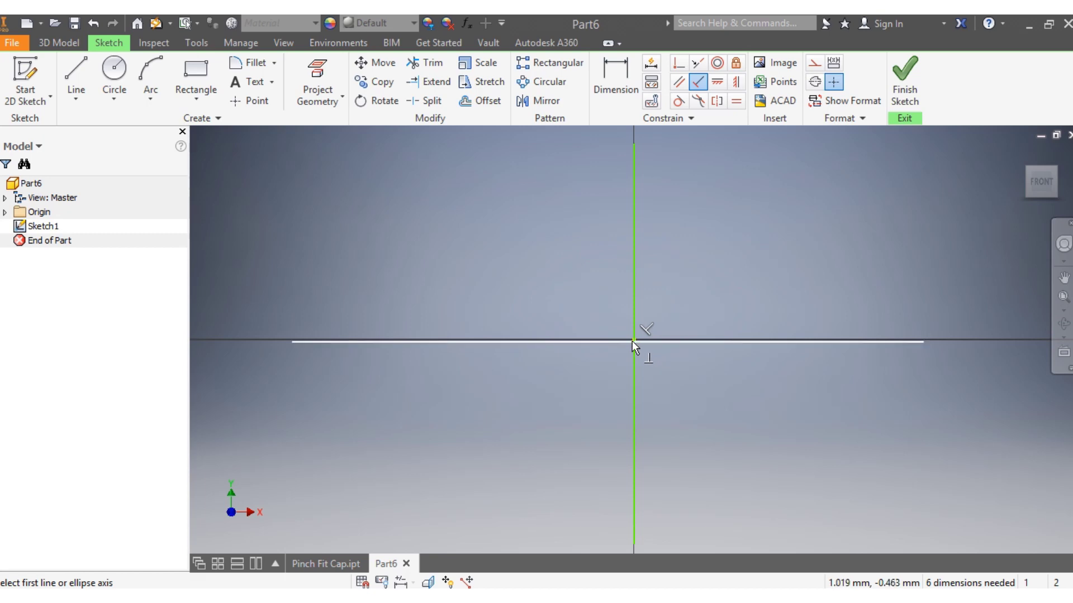
{"action": "key", "text": "Escape"}
{"action": "left_click_drag", "start_coordinate": [625, 341], "coordinate": [621, 334]}
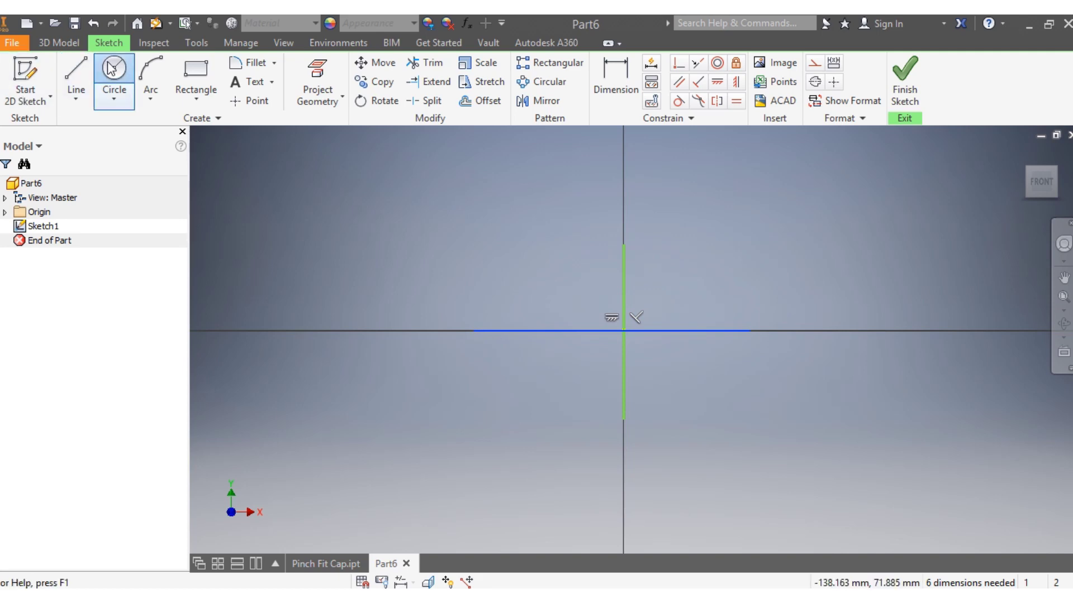
Draw two concentric circles centred where the lines cross, the outer one about 31 mm in diameter
{"action": "left_click", "coordinate": [114, 76]}
{"action": "scroll", "coordinate": [605, 331], "scroll_direction": "up", "scroll_amount": 3}
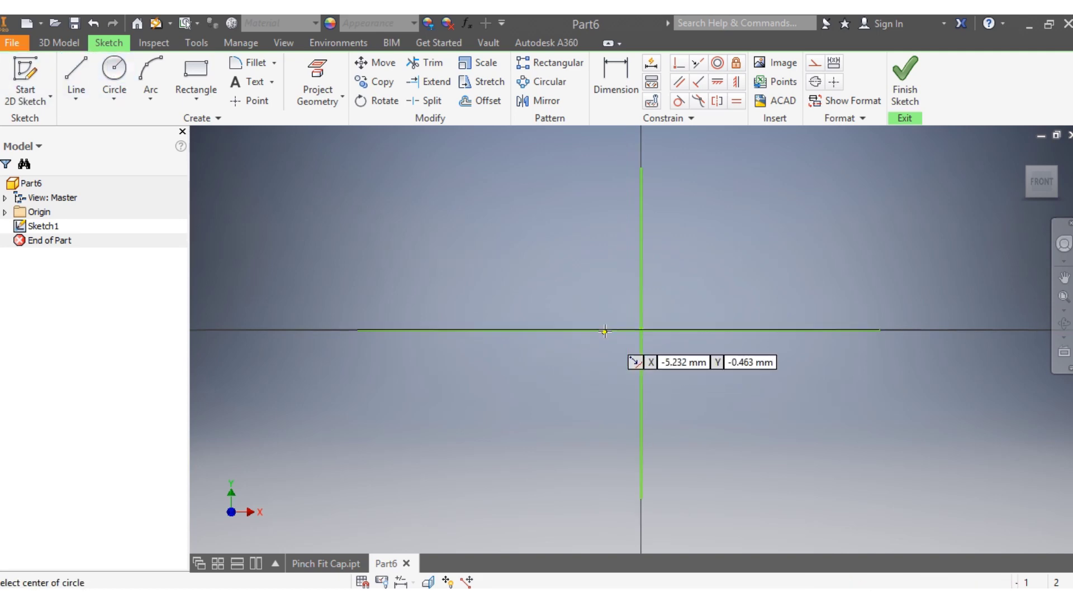
{"action": "left_click", "coordinate": [641, 330]}
{"action": "left_click", "coordinate": [609, 227]}
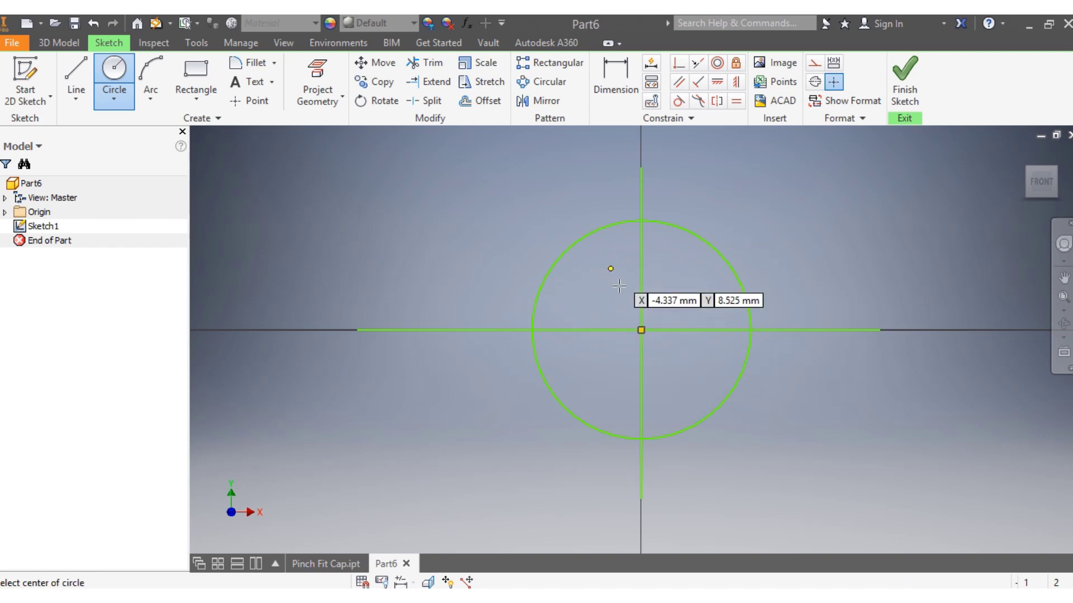
{"action": "left_click", "coordinate": [642, 330]}
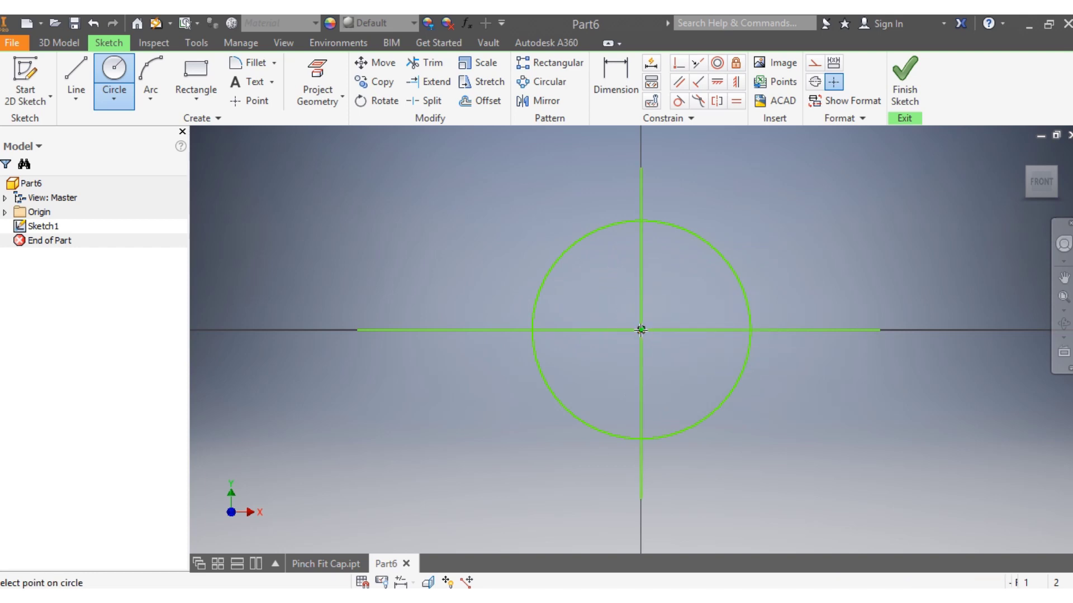
{"action": "left_click", "coordinate": [604, 260]}
Dimension the outer circle's diameter to 80 mm
{"action": "left_click", "coordinate": [612, 85]}
{"action": "left_click", "coordinate": [716, 245]}
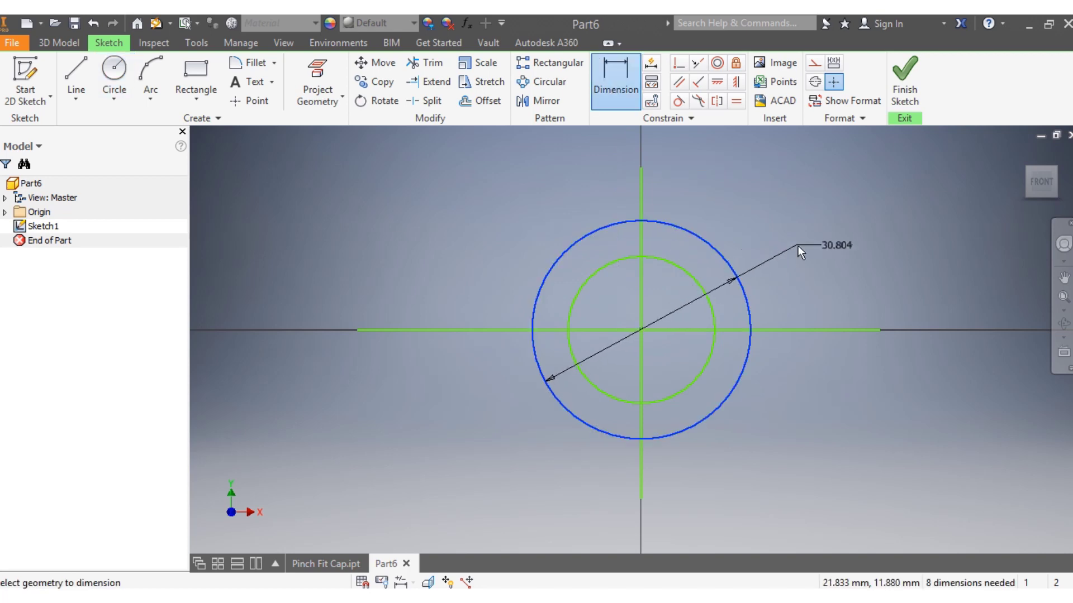
{"action": "left_click", "coordinate": [829, 246]}
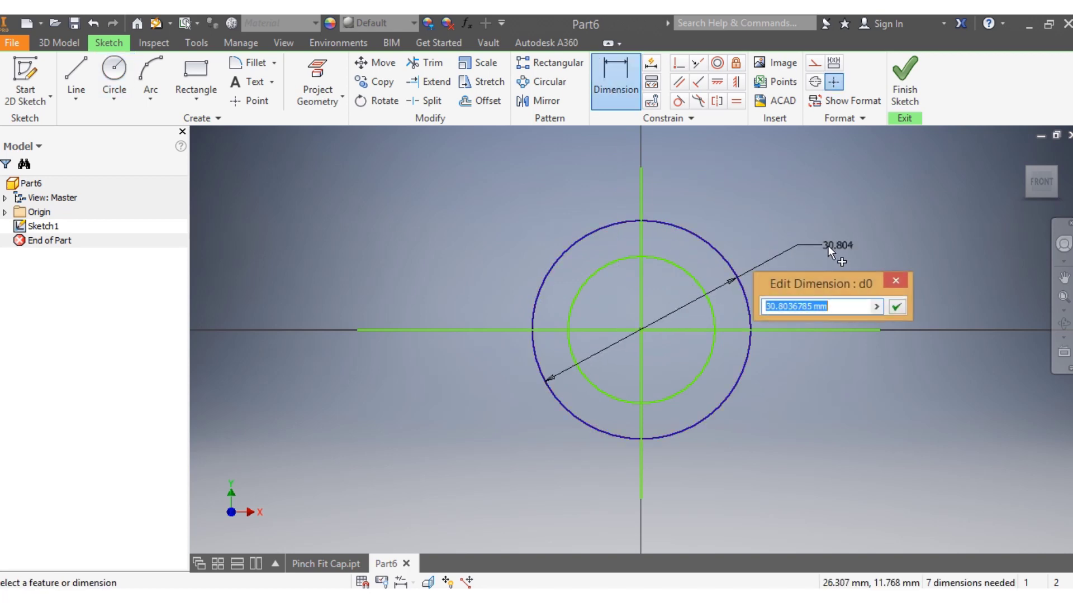
{"action": "type", "text": "80"}
{"action": "key", "text": "Return"}
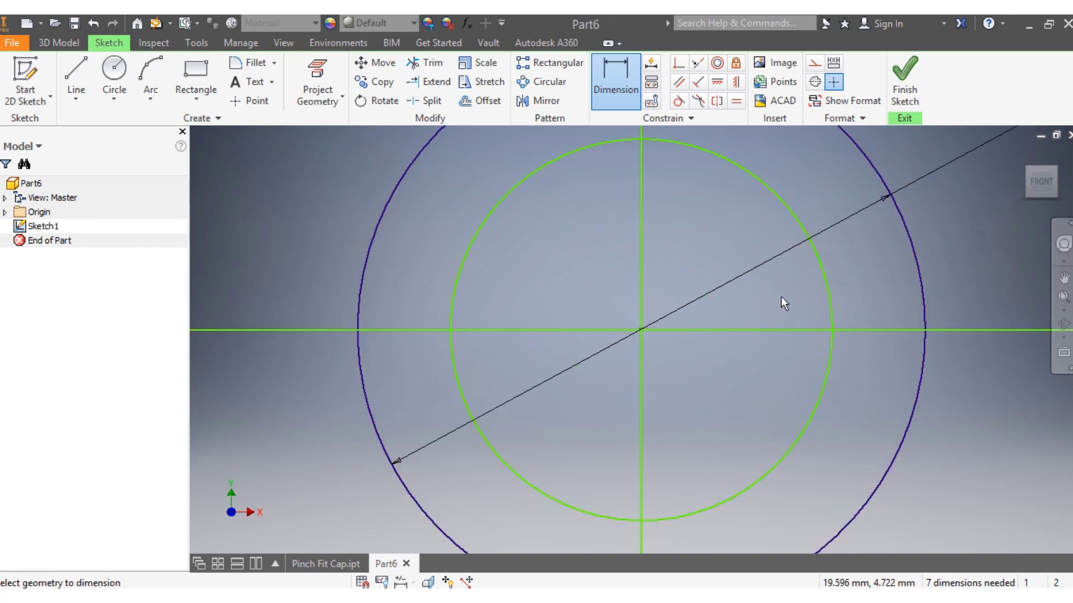
Dimension the inner circle's diameter to 55 mm
{"action": "scroll", "coordinate": [782, 296], "scroll_direction": "down", "scroll_amount": 5}
{"action": "scroll", "coordinate": [746, 351], "scroll_direction": "up", "scroll_amount": 2}
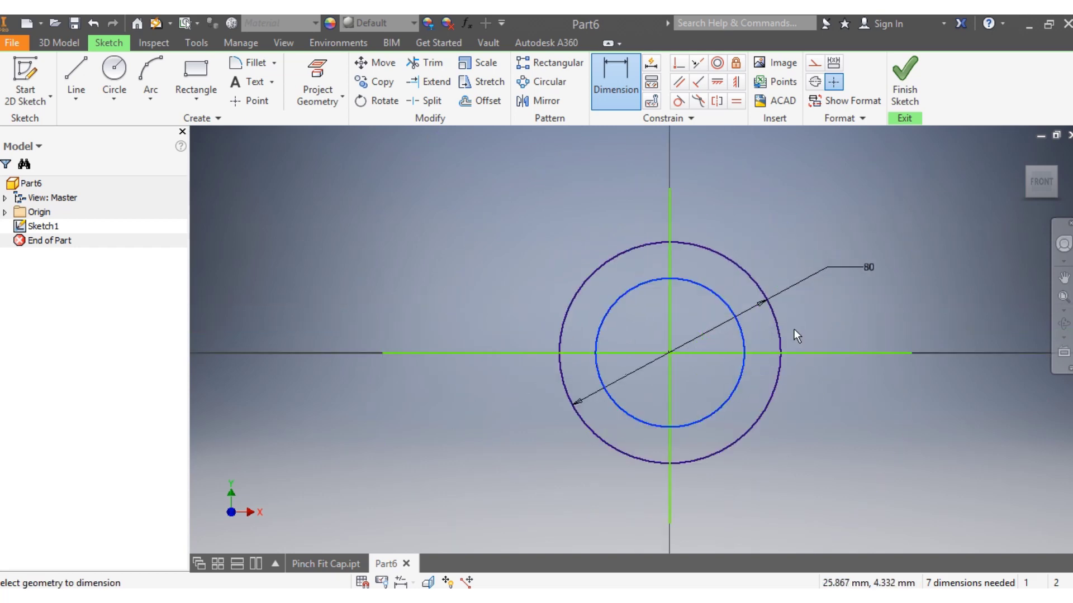
{"action": "left_click", "coordinate": [853, 320]}
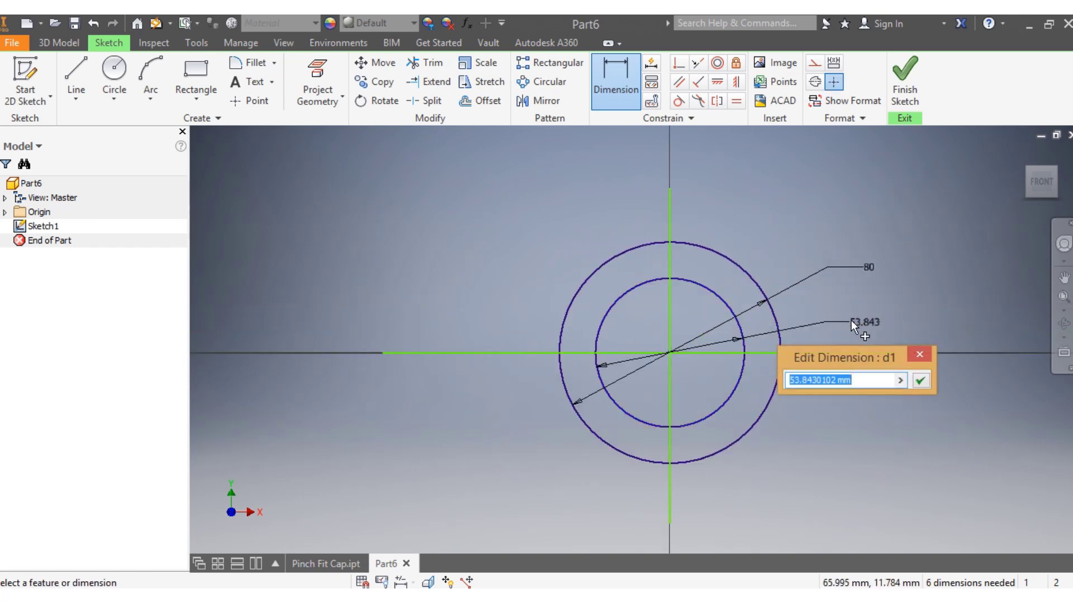
{"action": "type", "text": "55"}
{"action": "key", "text": "Return"}
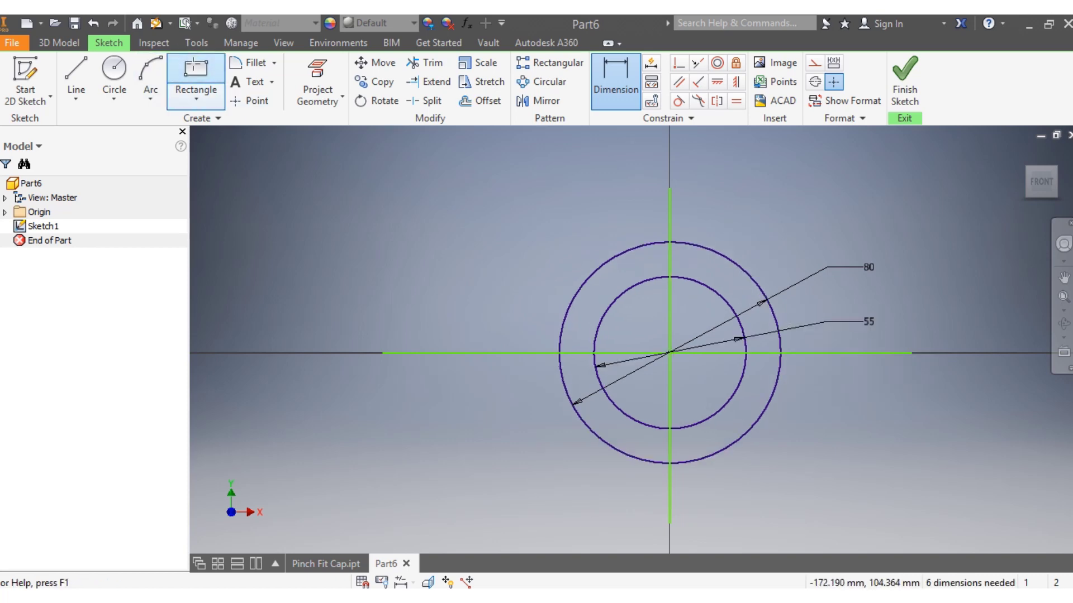
Draw a rectangle about 36 by 51 mm over the circles' upper half and a taller, narrow rectangle around the vertical line
{"action": "left_click", "coordinate": [195, 67]}
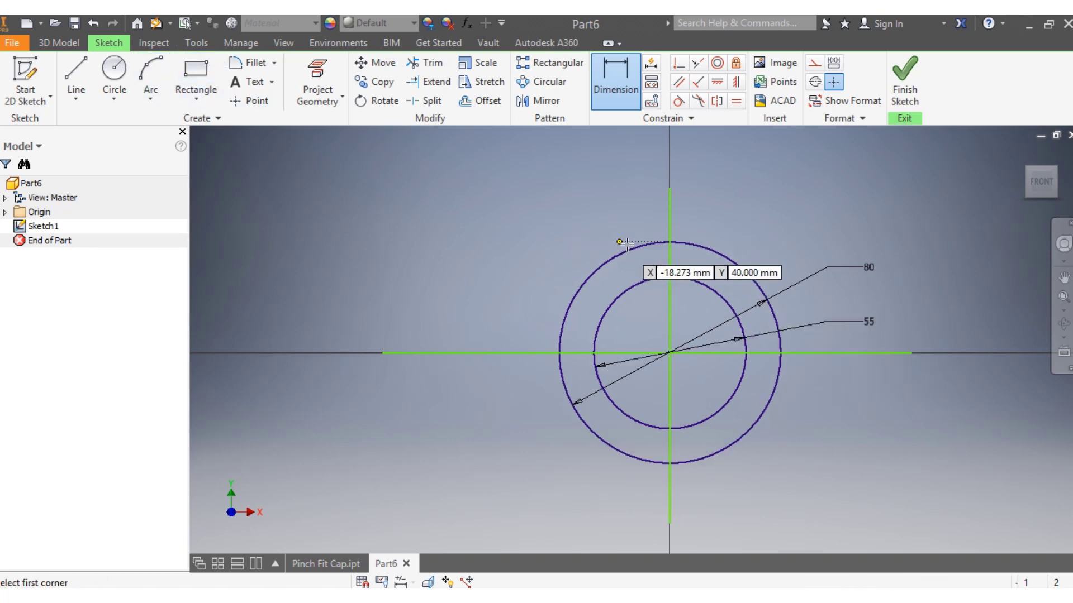
{"action": "left_click", "coordinate": [623, 196]}
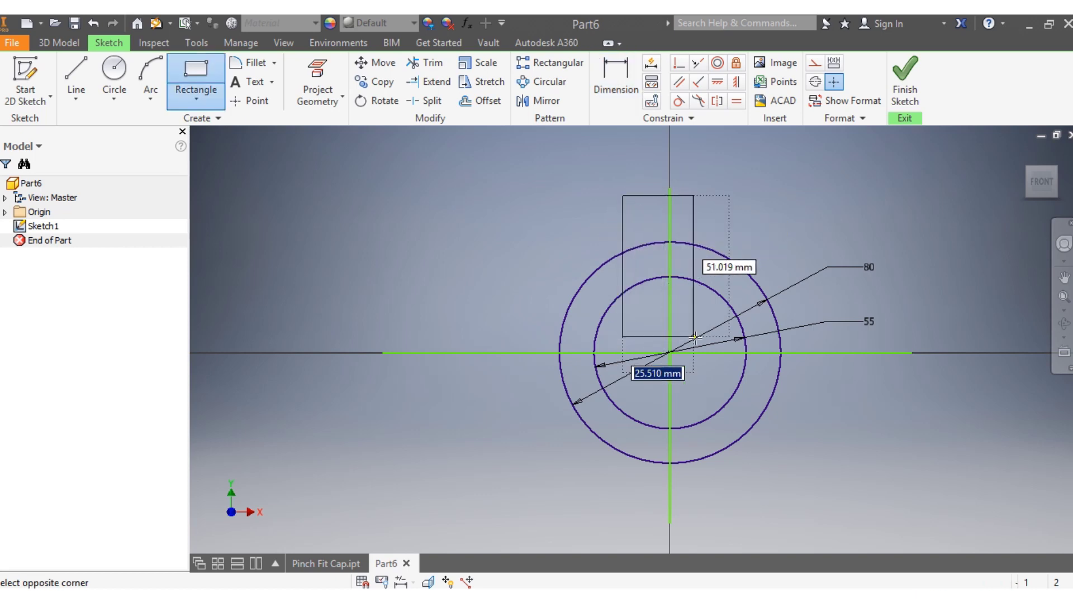
{"action": "left_click", "coordinate": [722, 338]}
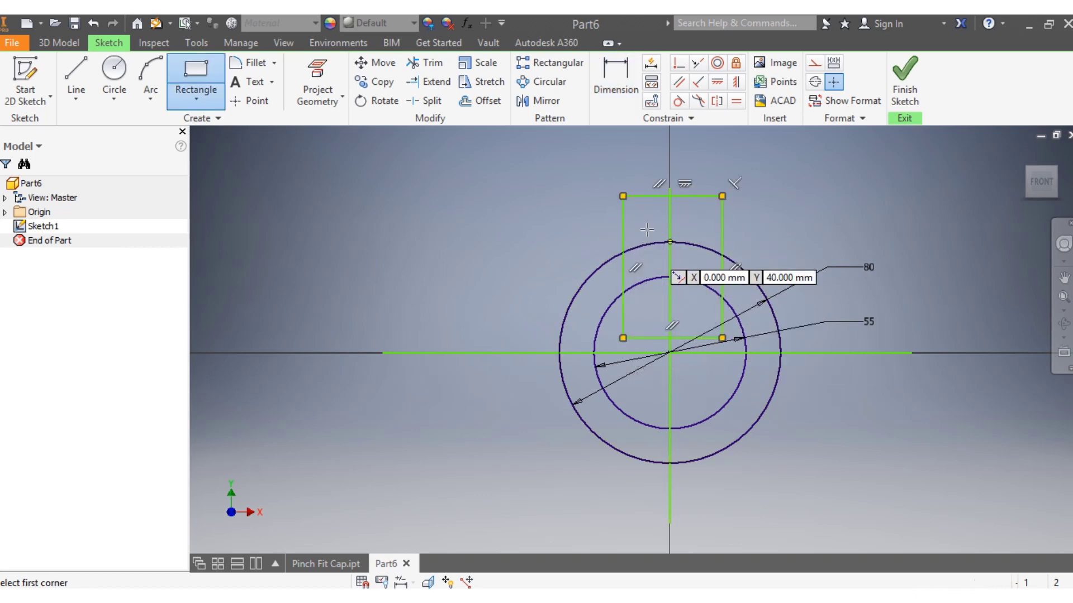
{"action": "left_click", "coordinate": [661, 162]}
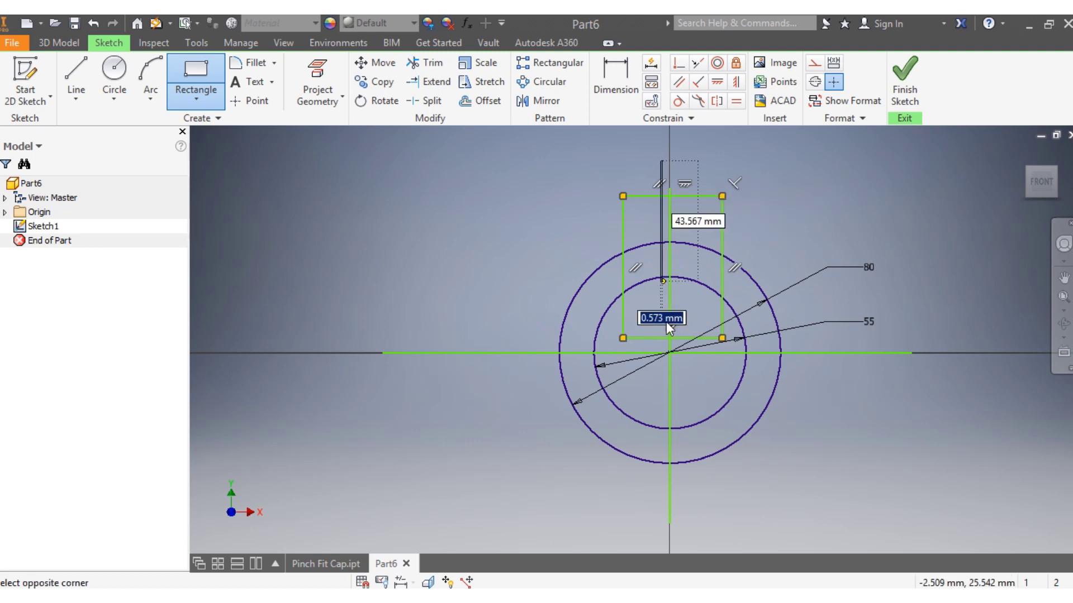
{"action": "left_click", "coordinate": [680, 380]}
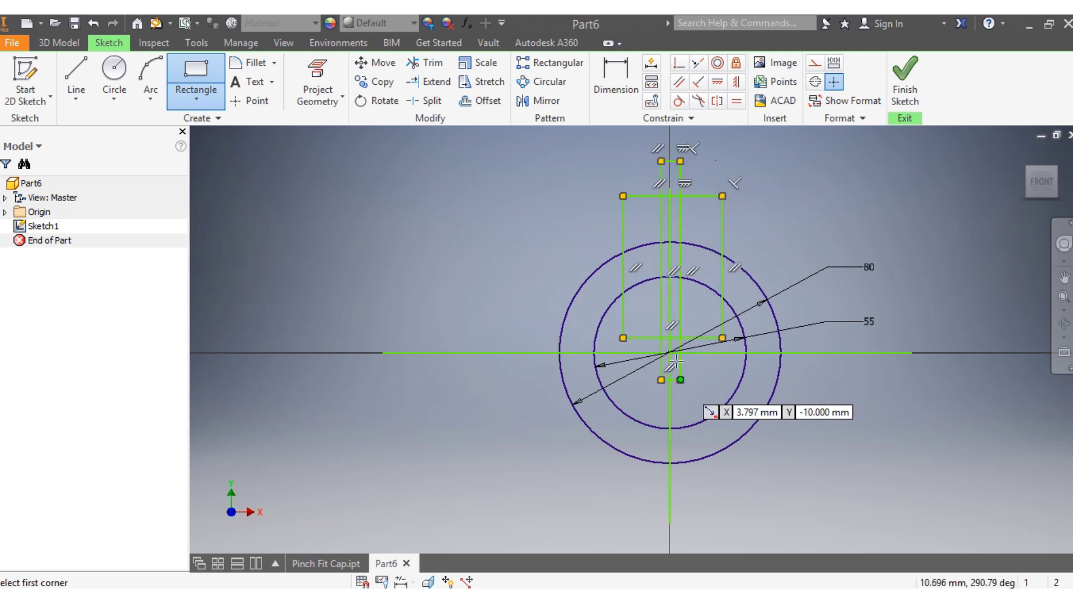
Dimension the wide rectangle's top edge to 65 mm
{"action": "left_click", "coordinate": [614, 82]}
{"action": "left_click", "coordinate": [693, 195]}
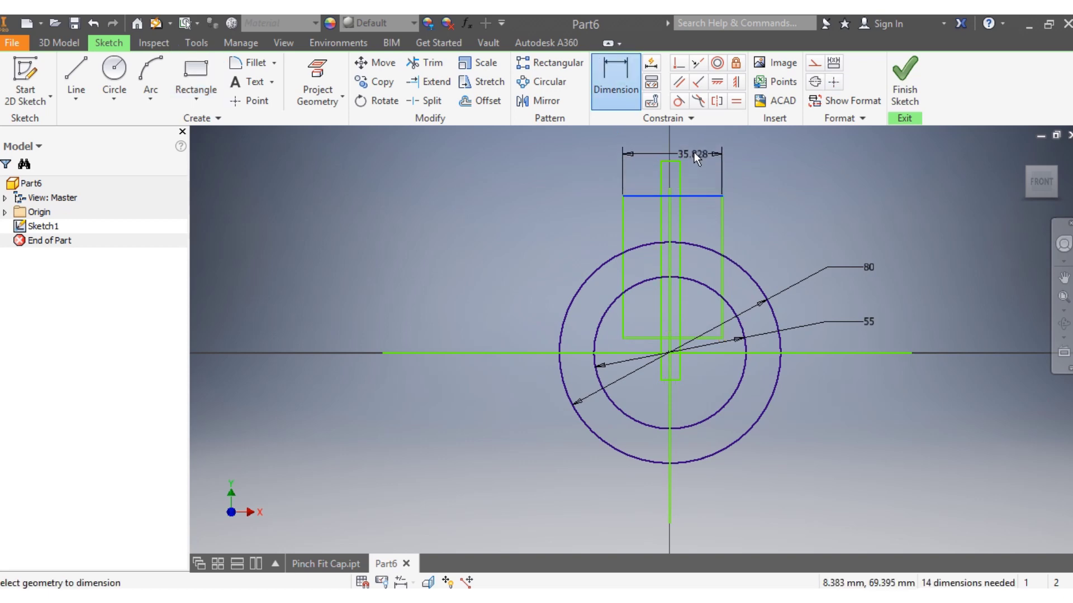
{"action": "left_click", "coordinate": [693, 151]}
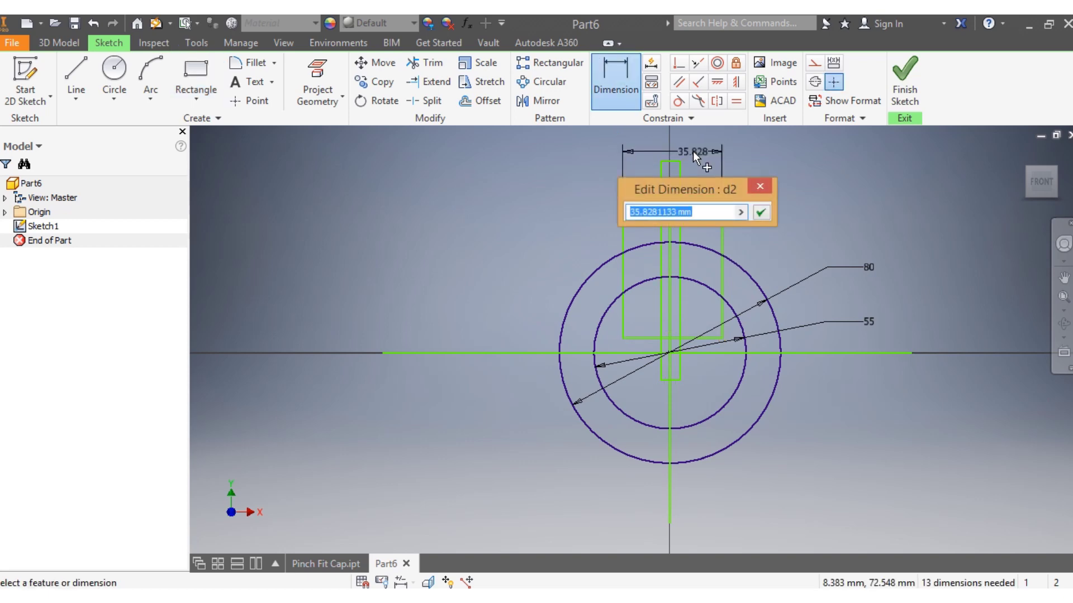
{"action": "type", "text": "65"}
{"action": "key", "text": "Return"}
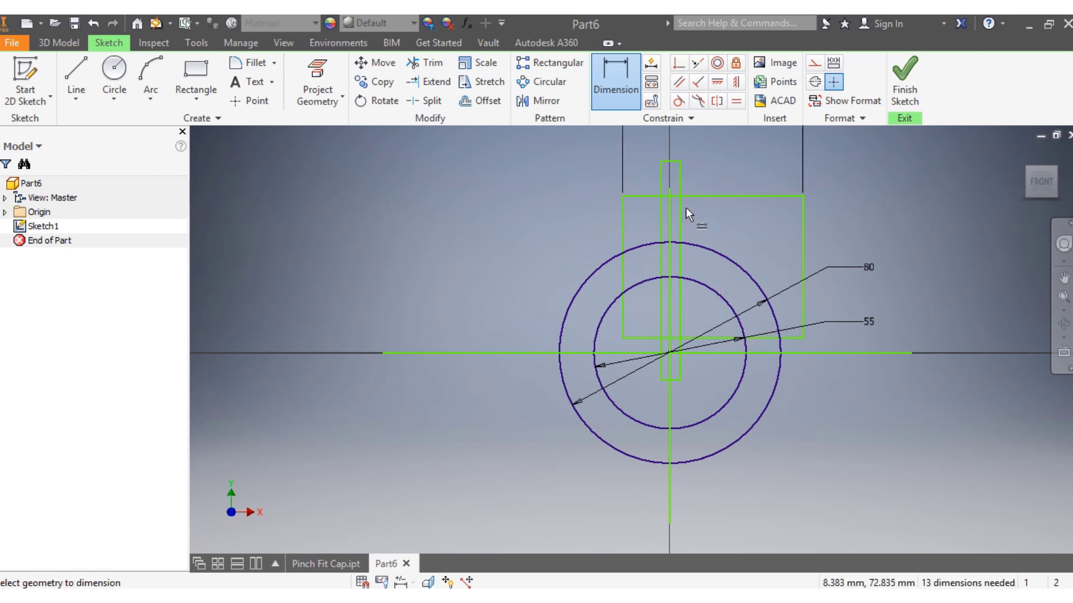
Dimension the distance between the vertical line and the wide rectangle's left edge to 32.5 mm
{"action": "left_click", "coordinate": [669, 224]}
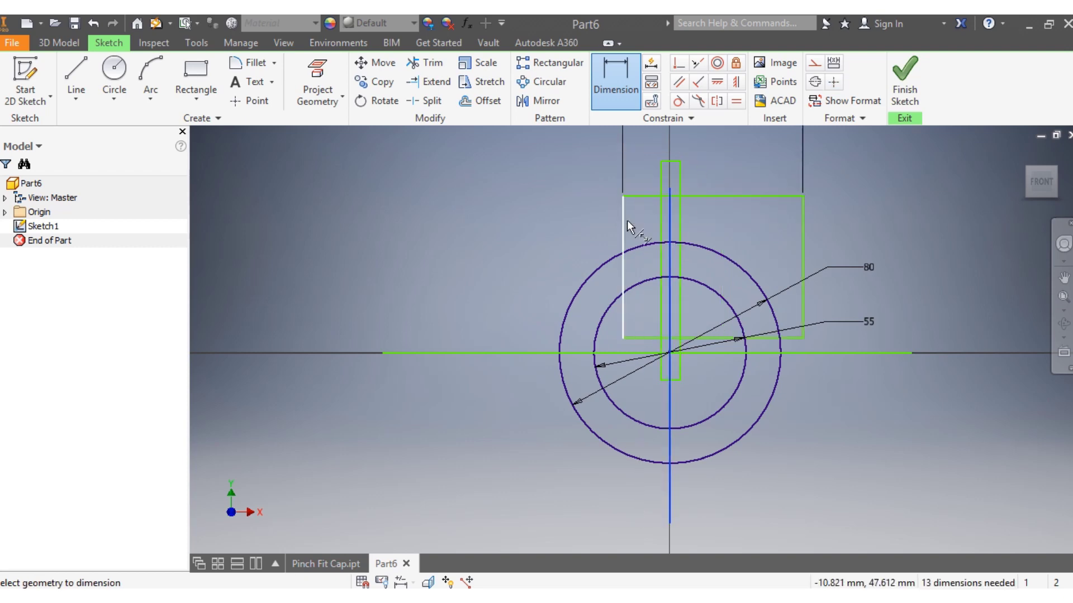
{"action": "left_click", "coordinate": [623, 222]}
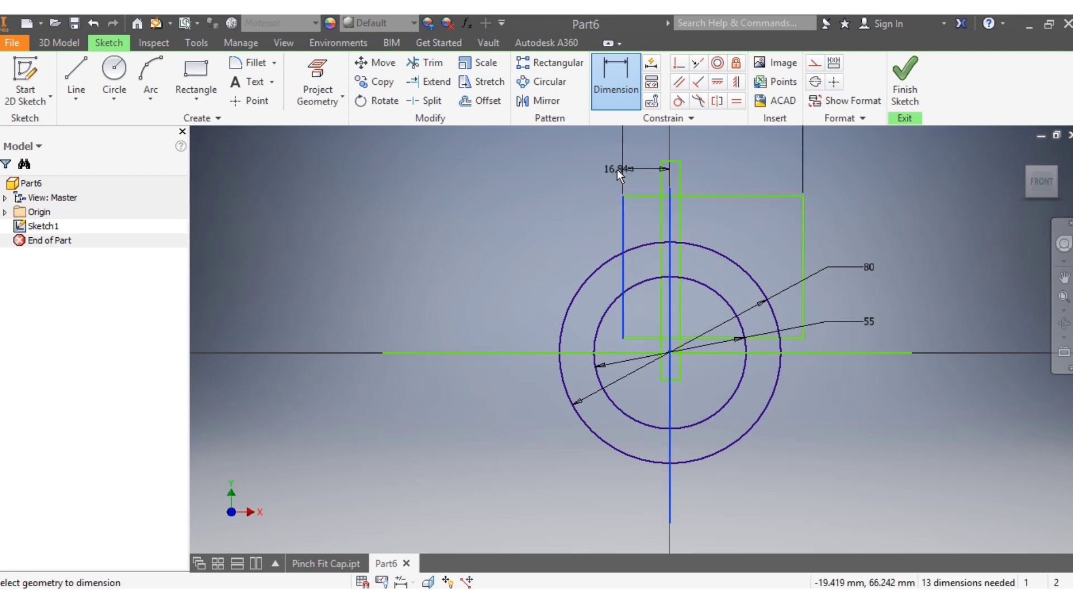
{"action": "right_click", "coordinate": [592, 165]}
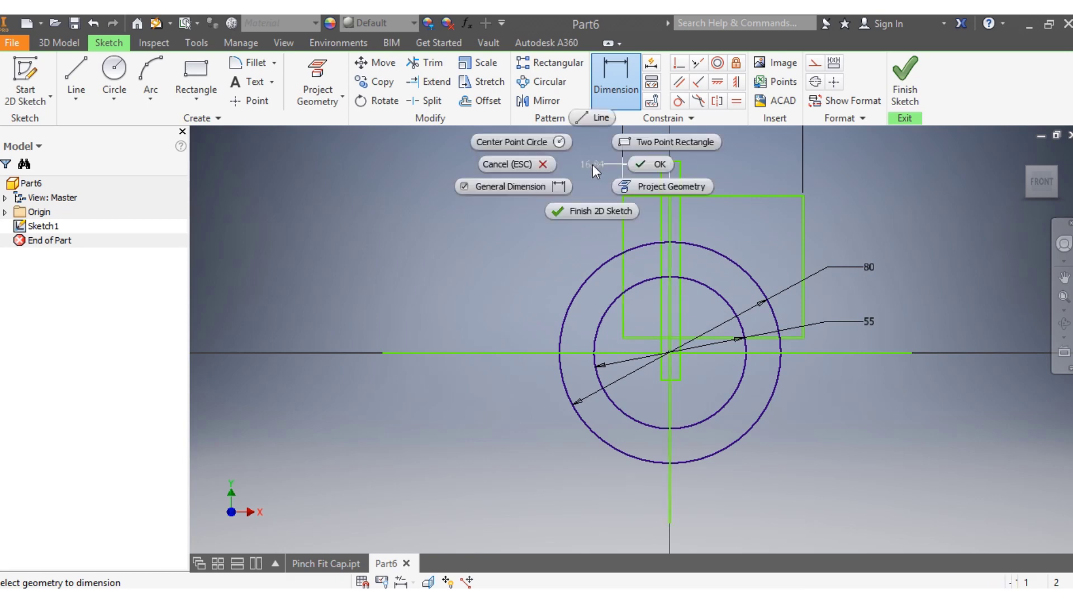
{"action": "left_click", "coordinate": [592, 164]}
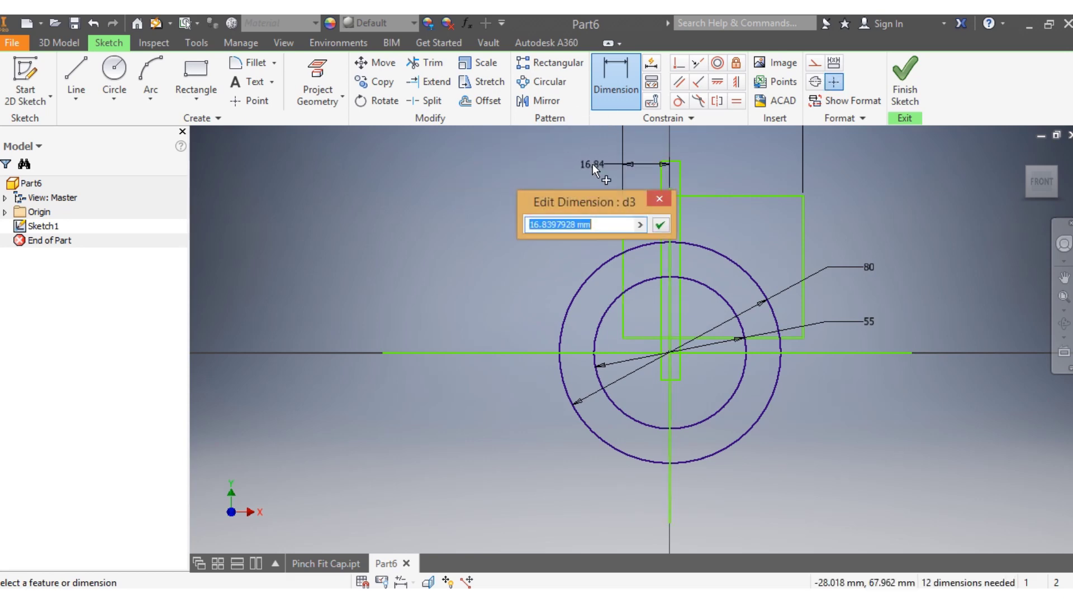
{"action": "type", "text": "32."}
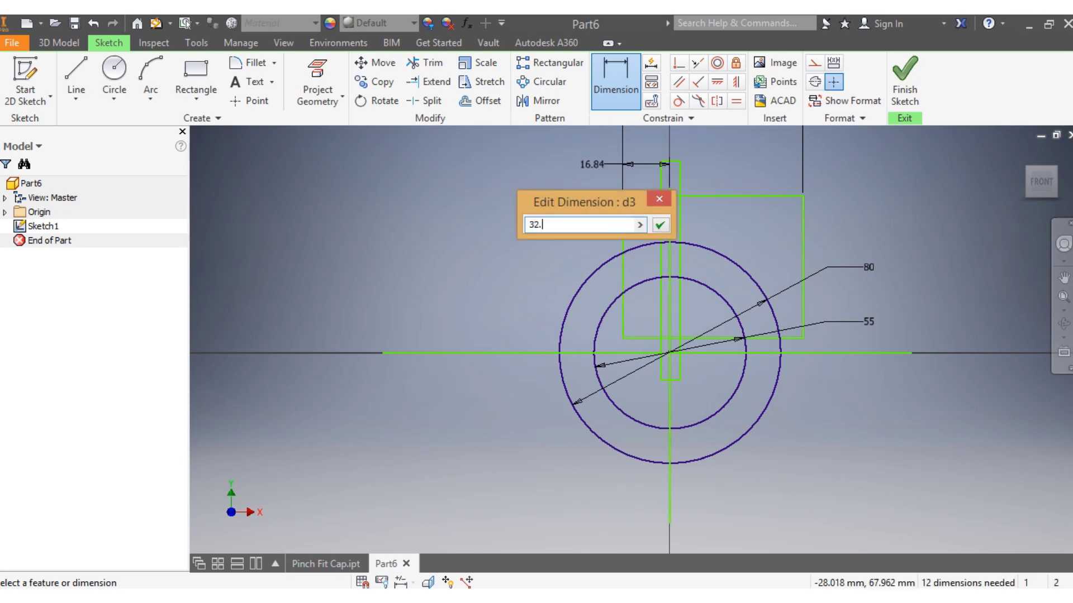
{"action": "type", "text": "5"}
{"action": "key", "text": "Return"}
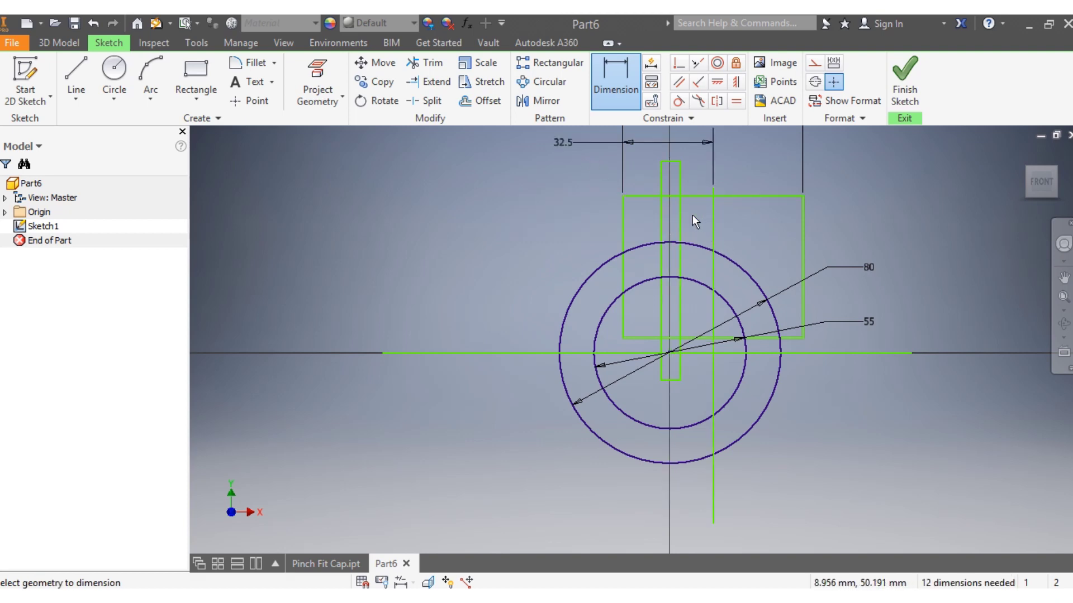
Dimension the distance between the narrow rectangle's left edge and the vertical line to 1.5 mm
{"action": "left_click", "coordinate": [661, 218]}
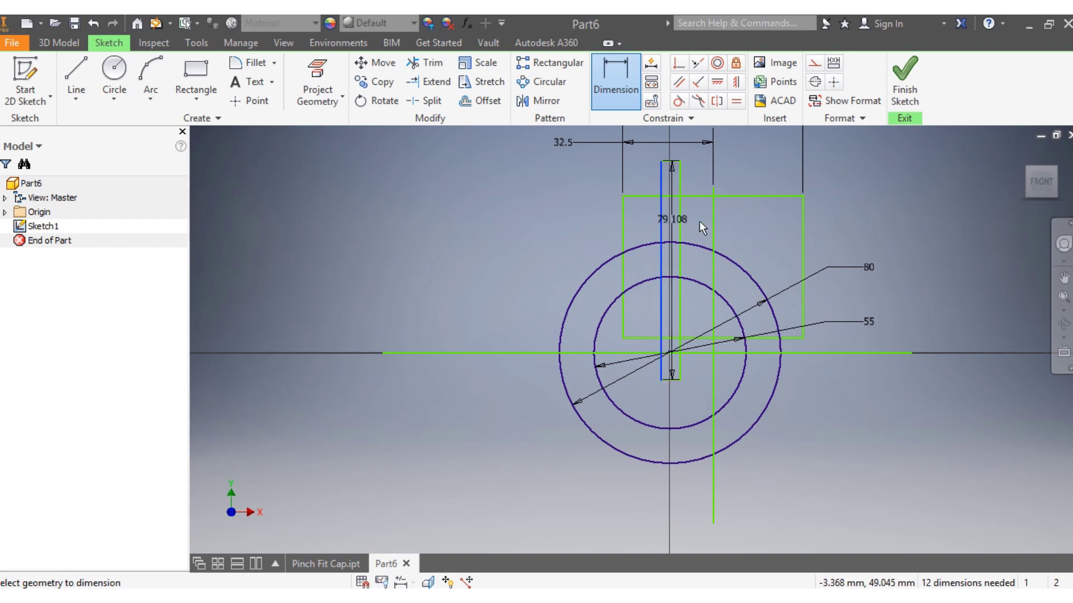
{"action": "left_click", "coordinate": [713, 226]}
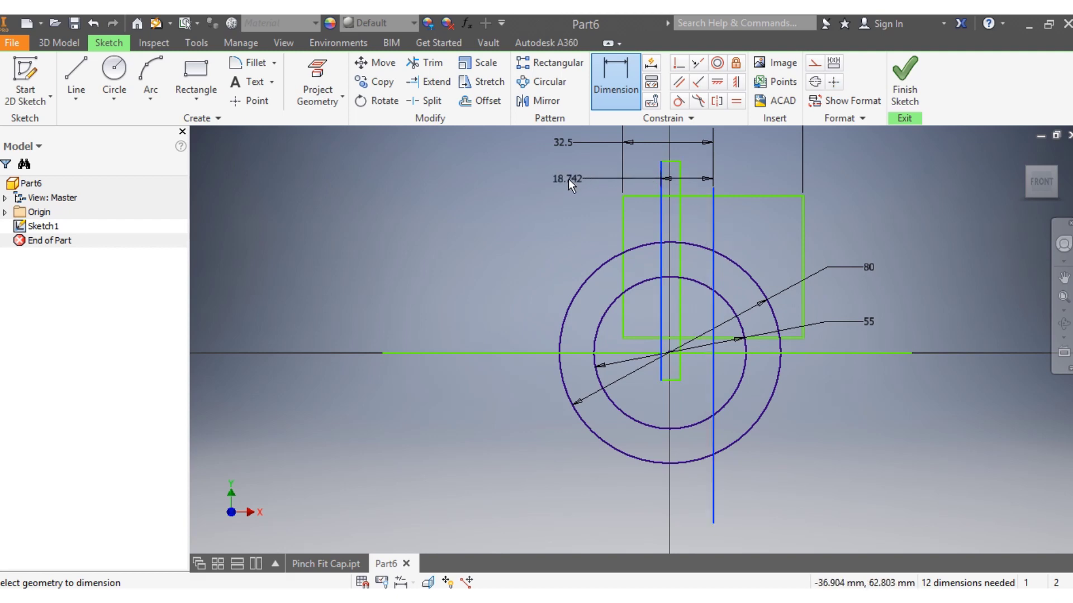
{"action": "left_click", "coordinate": [553, 185]}
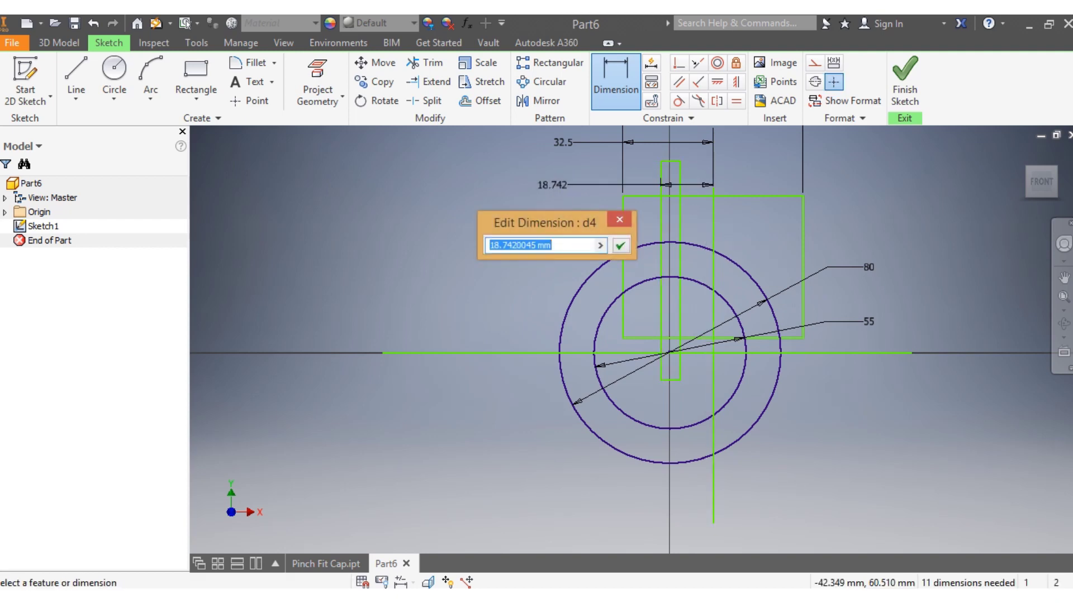
{"action": "type", "text": "1.5"}
{"action": "key", "text": "Return"}
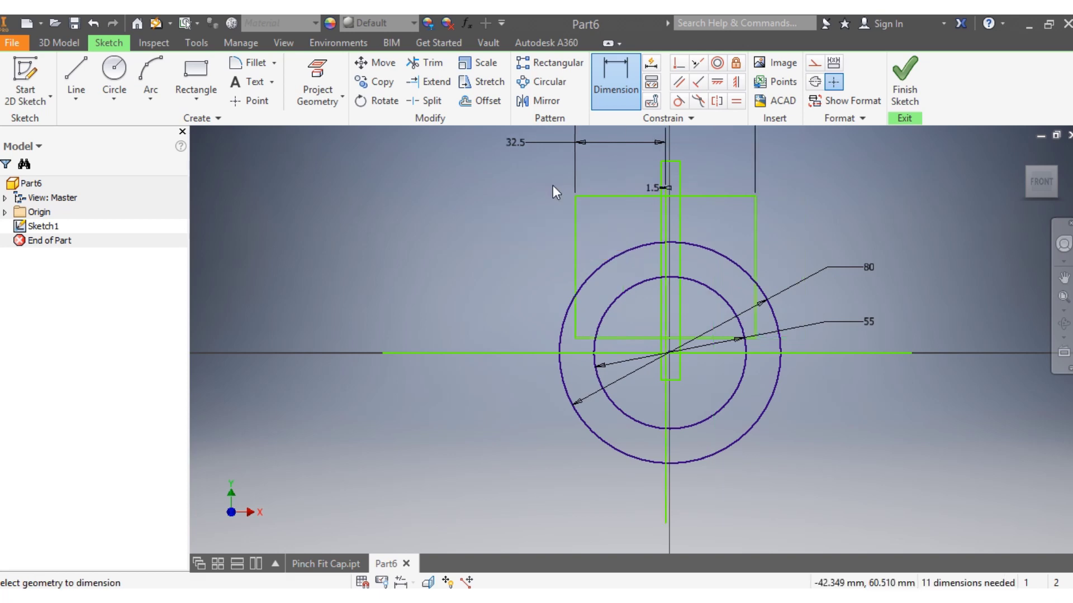
Dimension the narrow rectangle's bottom edge to 3 mm
{"action": "scroll", "coordinate": [687, 310], "scroll_direction": "up", "scroll_amount": 3}
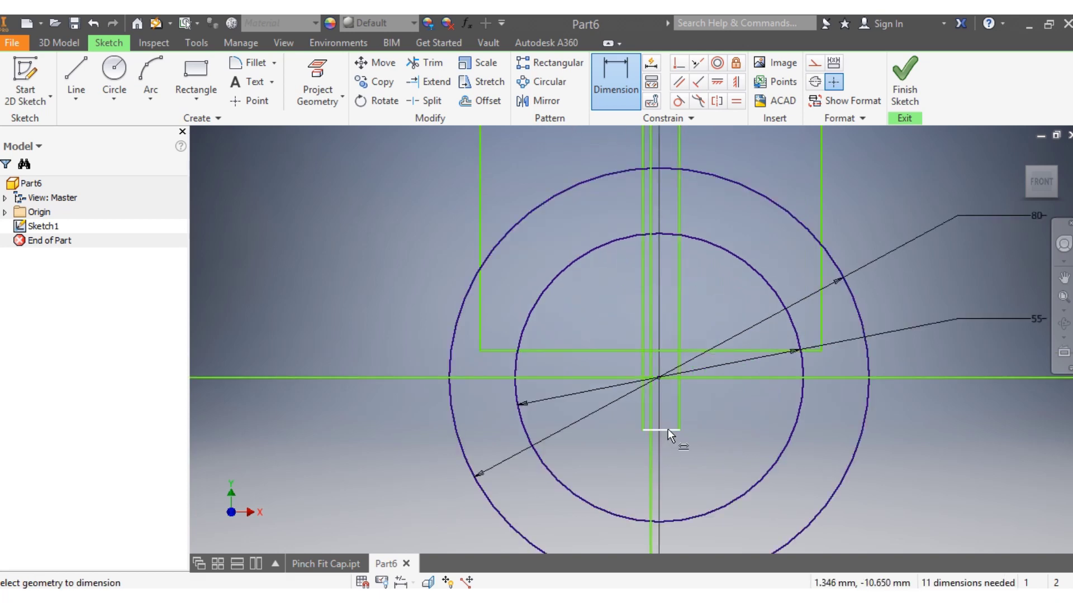
{"action": "left_click", "coordinate": [674, 464]}
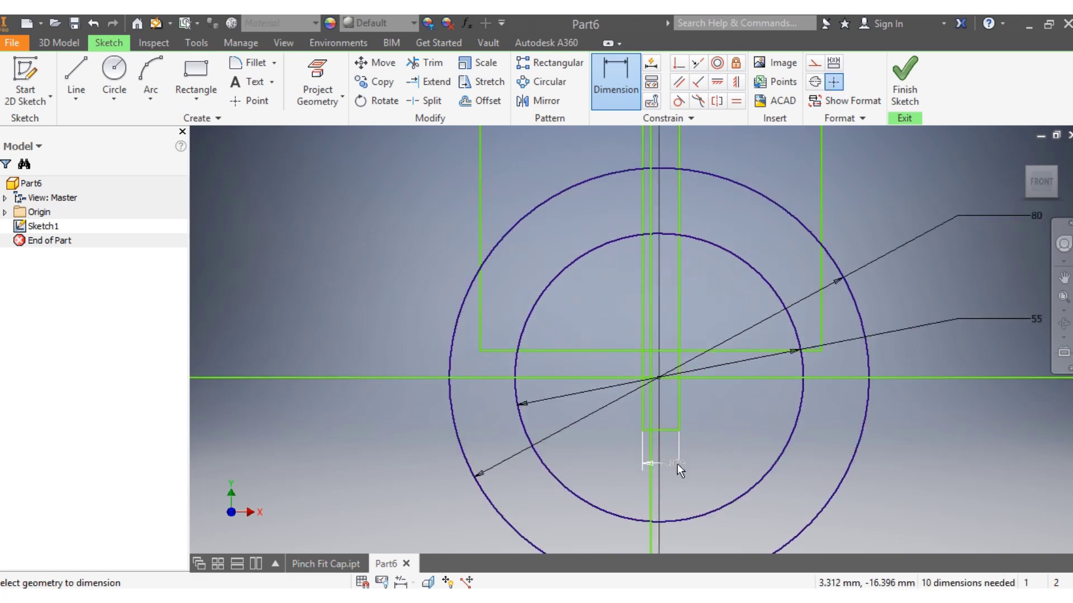
{"action": "left_click", "coordinate": [676, 463]}
{"action": "type", "text": "3"}
{"action": "key", "text": "Return"}
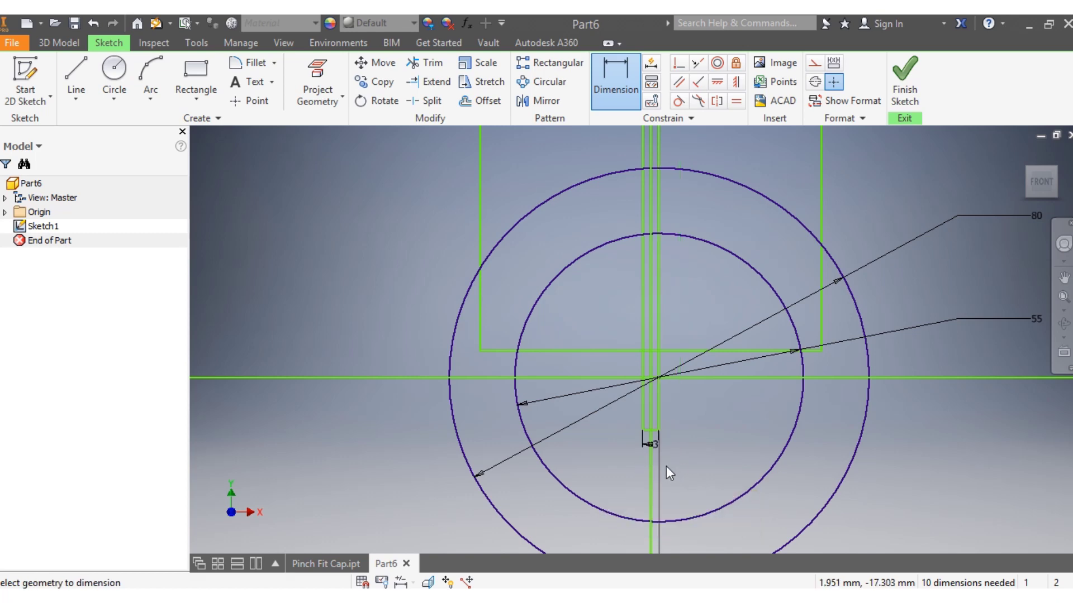
Move the vertical sketch line onto the vertical axis through the circles' centre
{"action": "key", "text": "Escape"}
{"action": "scroll", "coordinate": [652, 474], "scroll_direction": "up", "scroll_amount": 2}
{"action": "left_click_drag", "start_coordinate": [649, 464], "coordinate": [670, 468]}
{"action": "scroll", "coordinate": [672, 468], "scroll_direction": "down", "scroll_amount": 5}
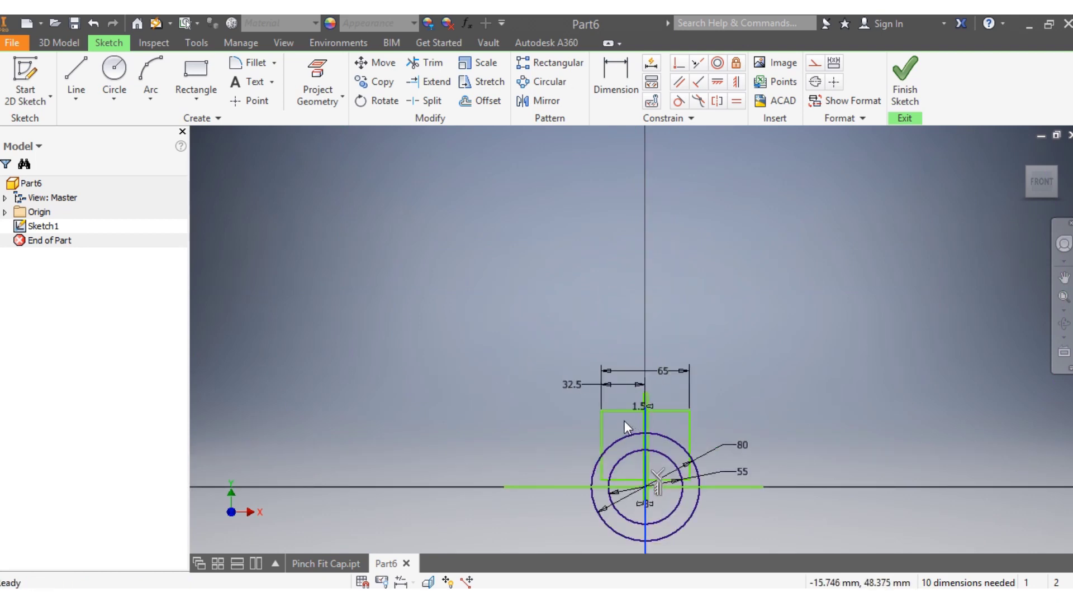
Dimension the distance between the wide rectangle's top edge and the horizontal line to 55 mm
{"action": "key", "text": "d"}
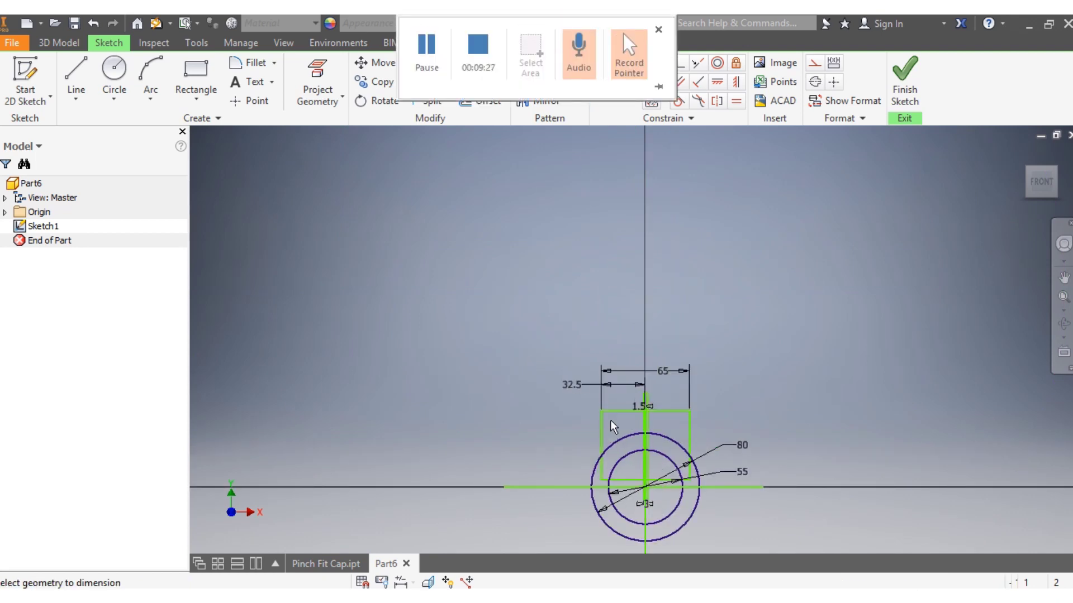
{"action": "left_click", "coordinate": [616, 410]}
{"action": "left_click", "coordinate": [538, 487]}
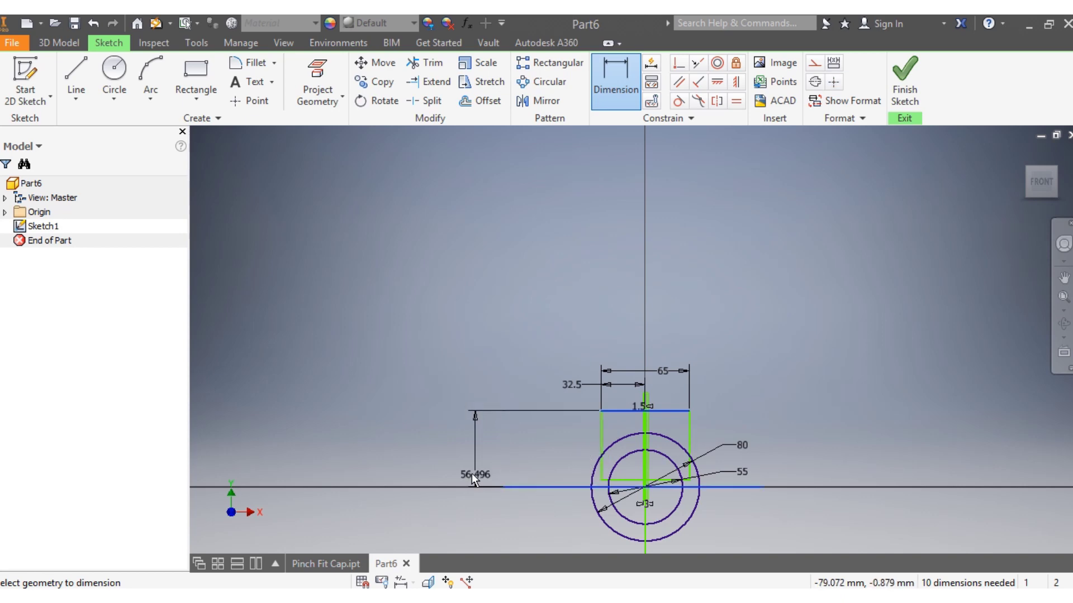
{"action": "left_click", "coordinate": [459, 458]}
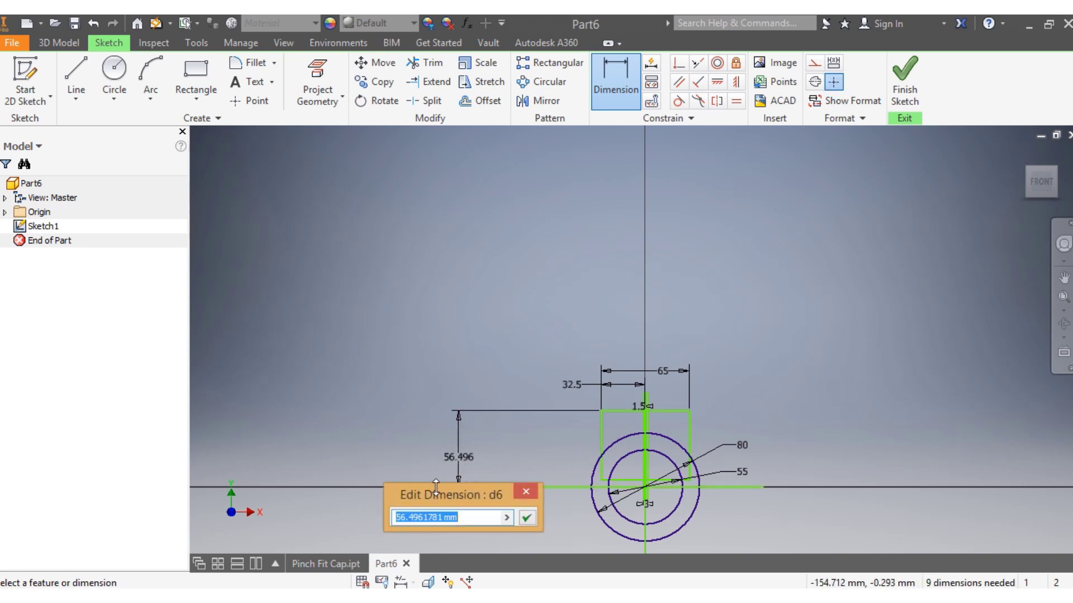
{"action": "type", "text": "55"}
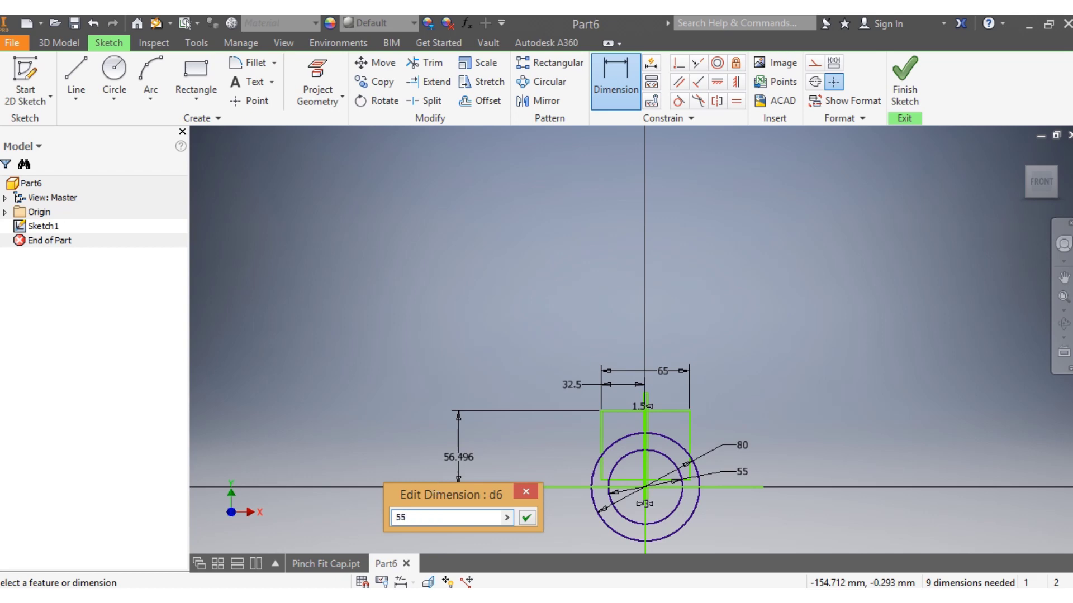
{"action": "key", "text": "Return"}
Move the horizontal sketch line onto the horizontal axis through the circles' centre
{"action": "scroll", "coordinate": [679, 515], "scroll_direction": "down", "scroll_amount": 5}
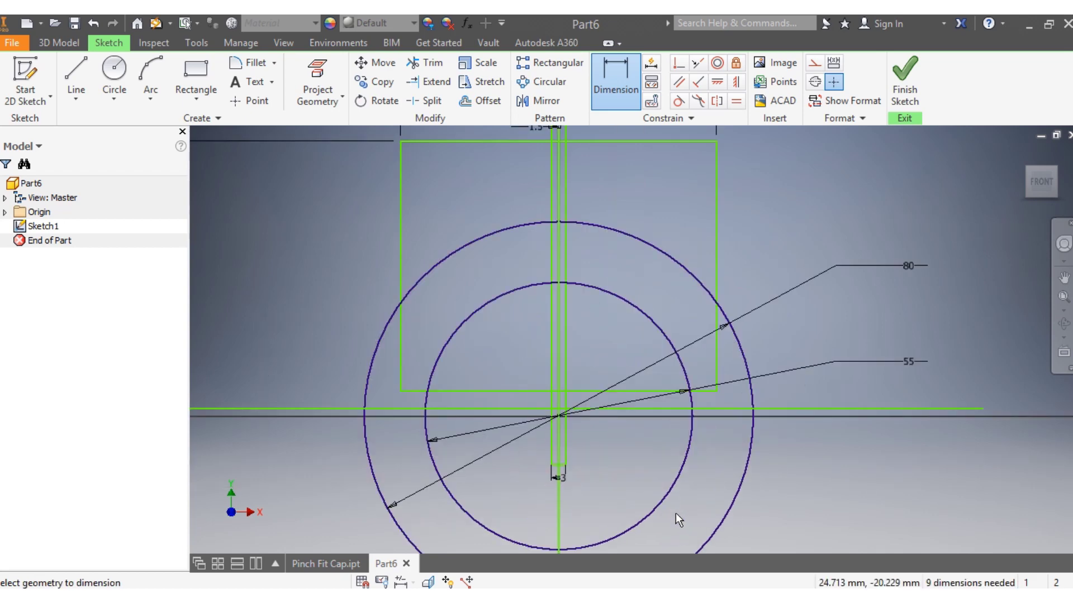
{"action": "key", "text": "Escape"}
{"action": "left_click", "coordinate": [787, 408]}
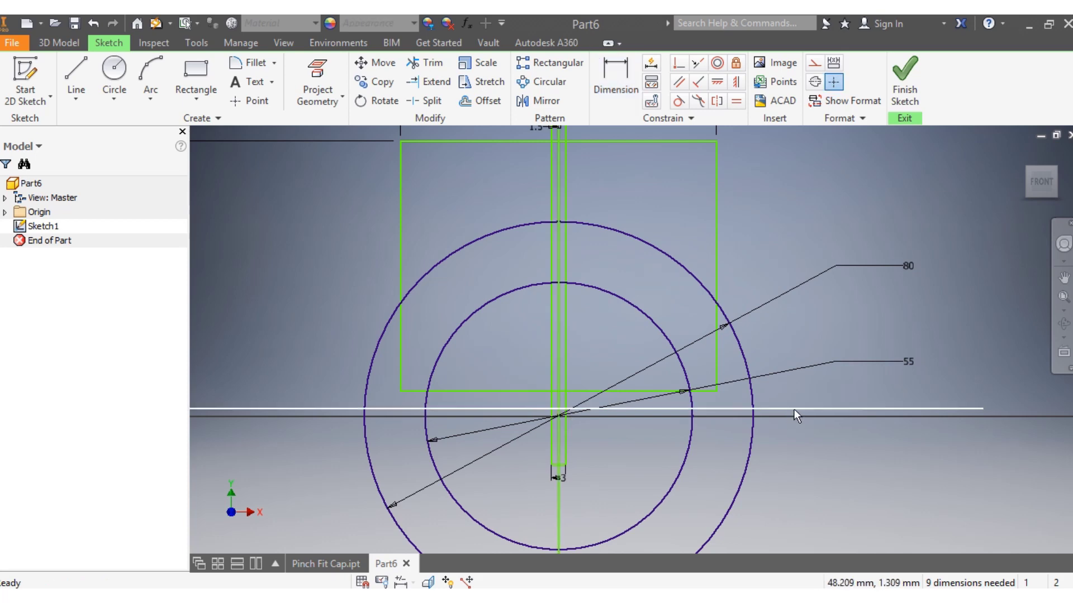
{"action": "left_click_drag", "start_coordinate": [793, 409], "coordinate": [795, 417]}
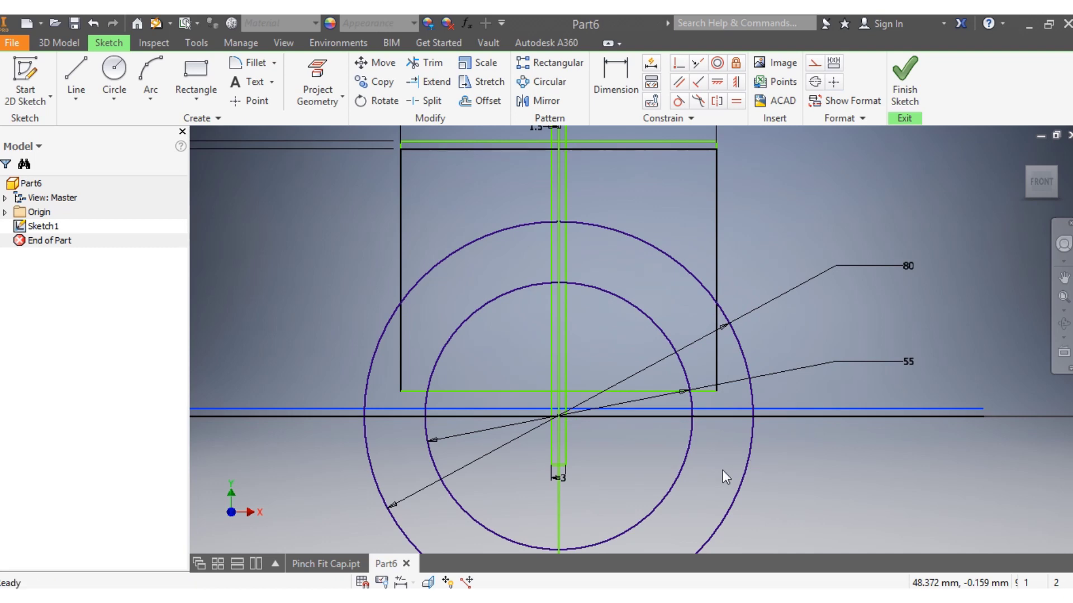
{"action": "scroll", "coordinate": [722, 470], "scroll_direction": "up", "scroll_amount": 8}
{"action": "scroll", "coordinate": [660, 438], "scroll_direction": "down", "scroll_amount": 3}
{"action": "scroll", "coordinate": [660, 438], "scroll_direction": "down", "scroll_amount": 3}
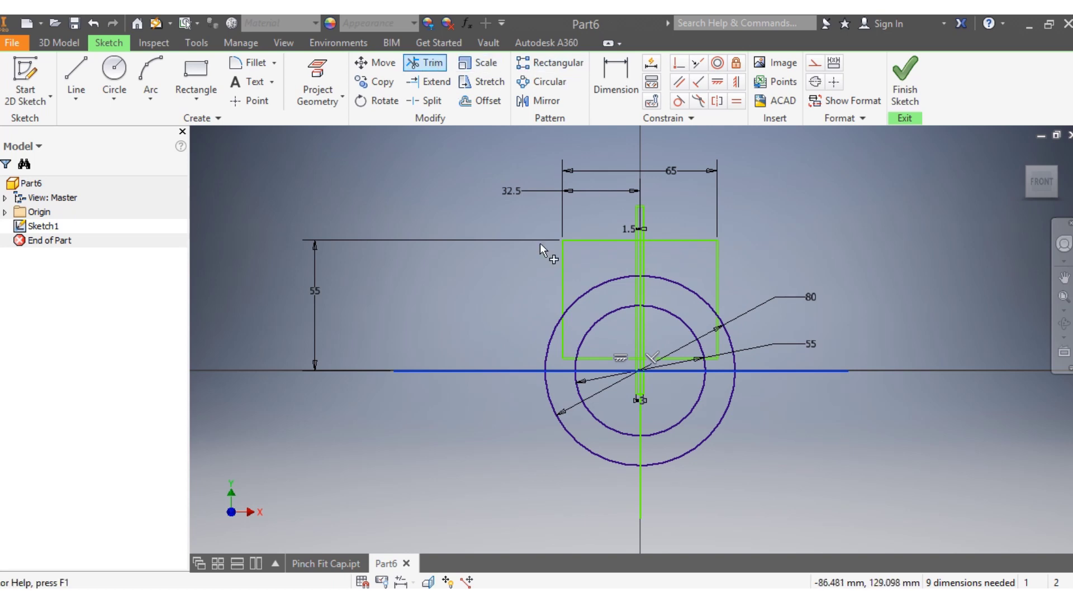
Trim the wide rectangle's two side edges inside the outer circle and delete its bottom edge
{"action": "left_click", "coordinate": [562, 339]}
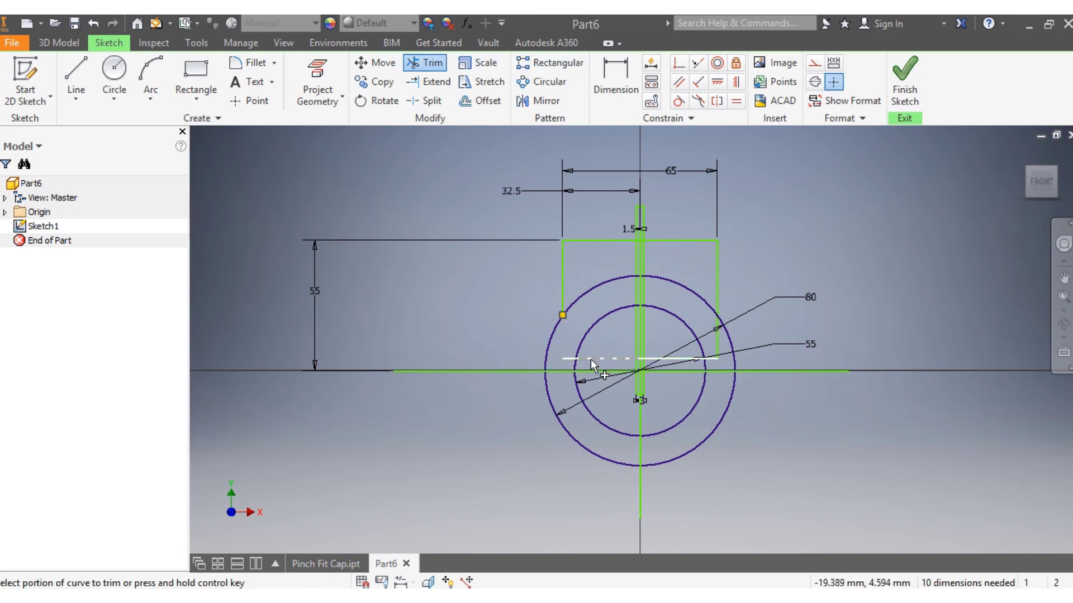
{"action": "key", "text": "Escape"}
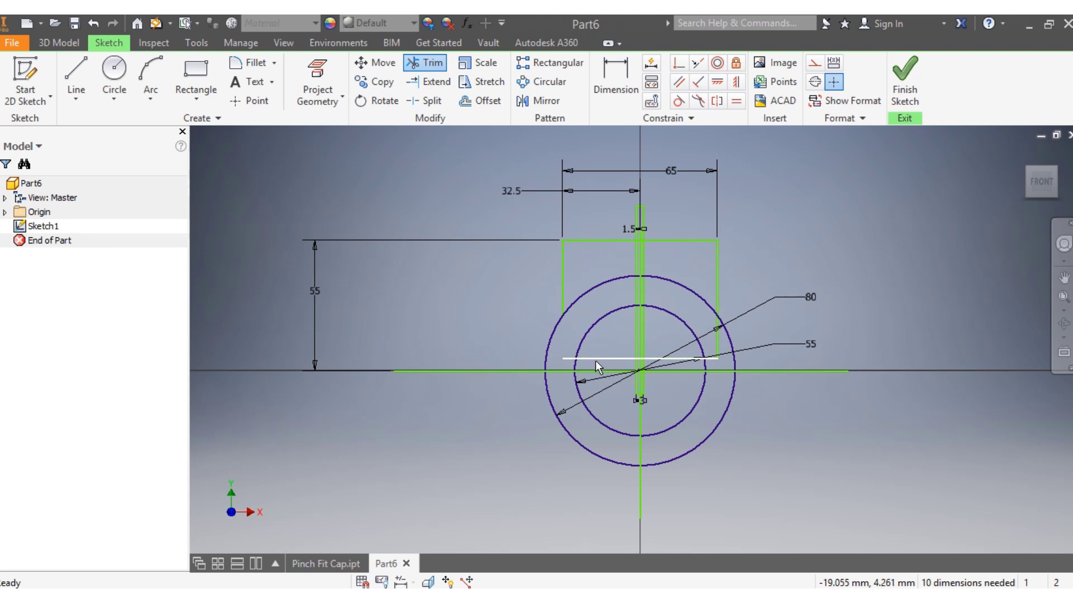
{"action": "key", "text": "Delete"}
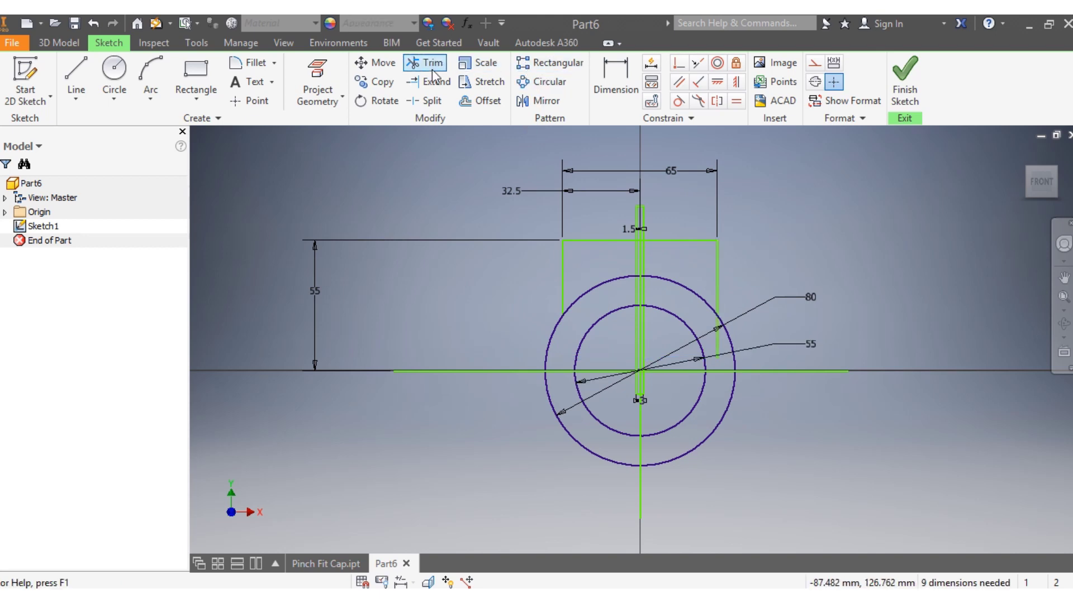
{"action": "left_click", "coordinate": [432, 68]}
{"action": "left_click", "coordinate": [718, 340]}
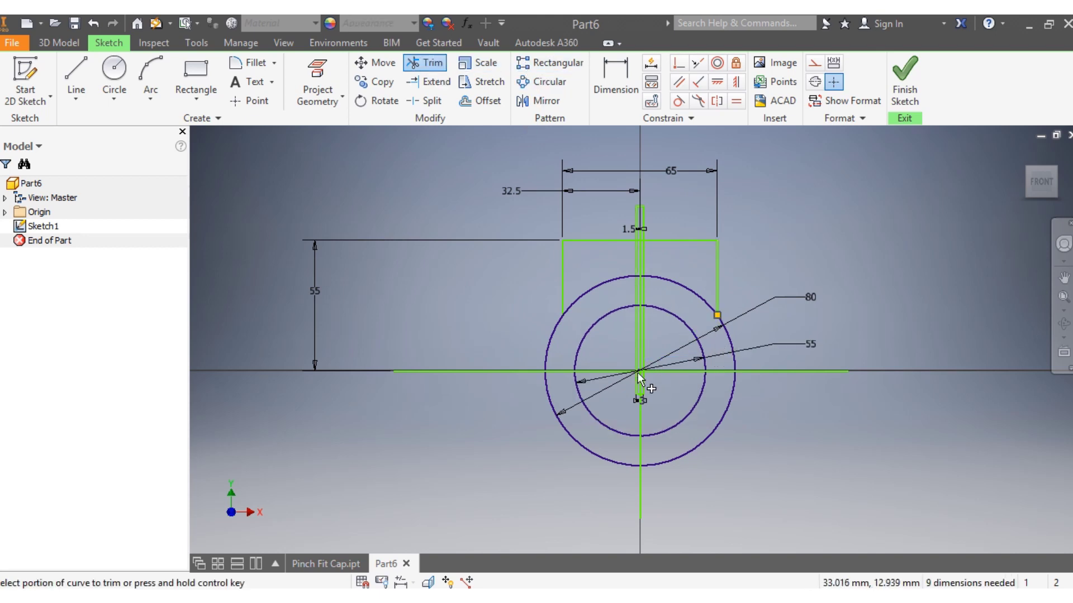
Trim the narrow rectangle's side edges inside the inner circle and delete its bottom edge along with the 3 mm dimension
{"action": "scroll", "coordinate": [638, 373], "scroll_direction": "down", "scroll_amount": 3}
{"action": "left_click", "coordinate": [648, 344]}
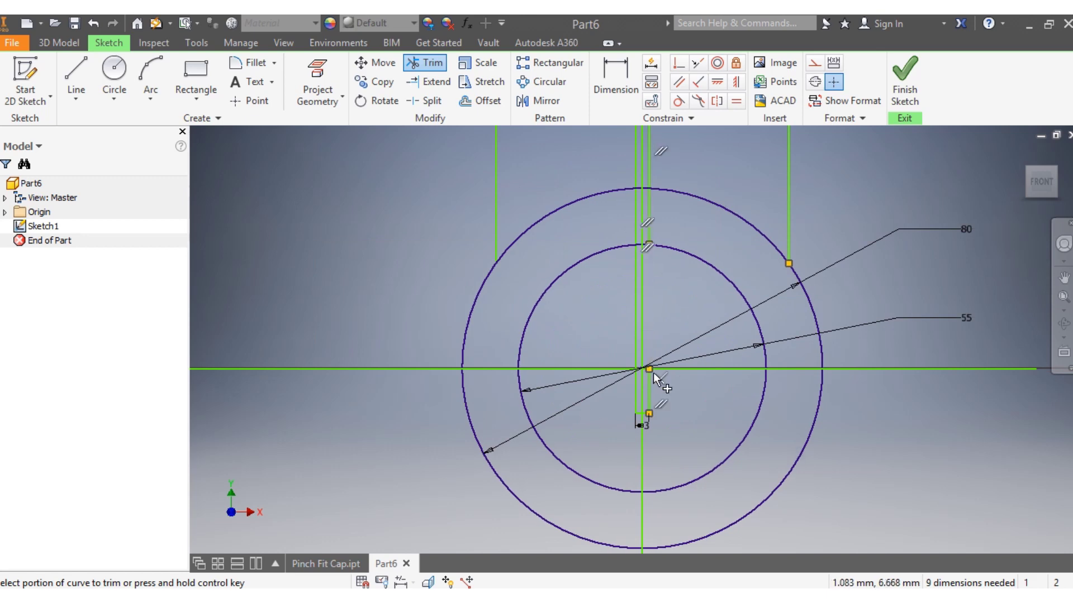
{"action": "left_click", "coordinate": [649, 387]}
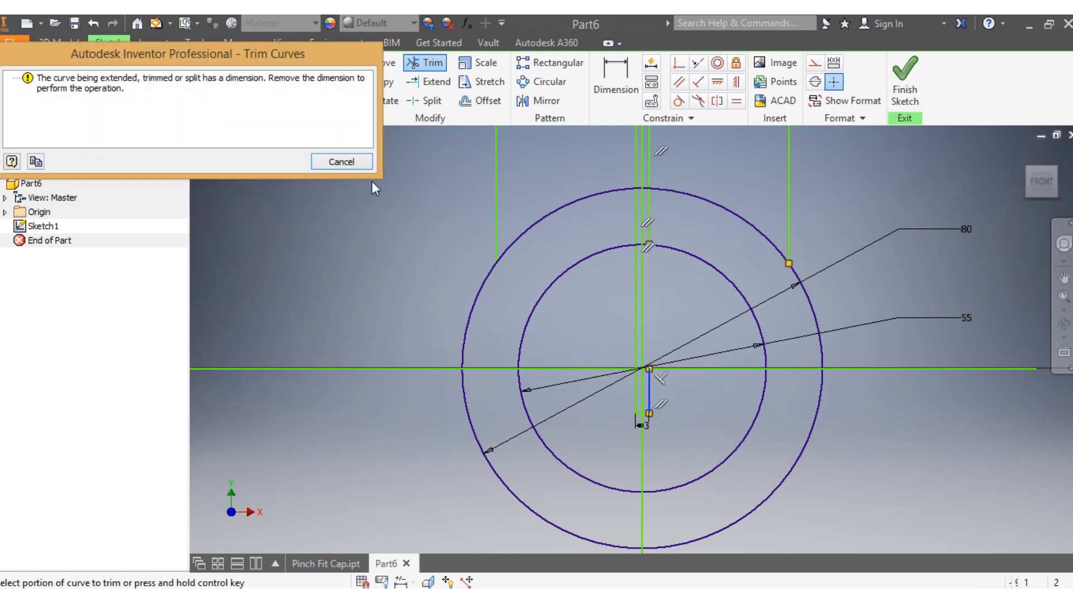
{"action": "left_click", "coordinate": [341, 162]}
{"action": "key", "text": "Escape"}
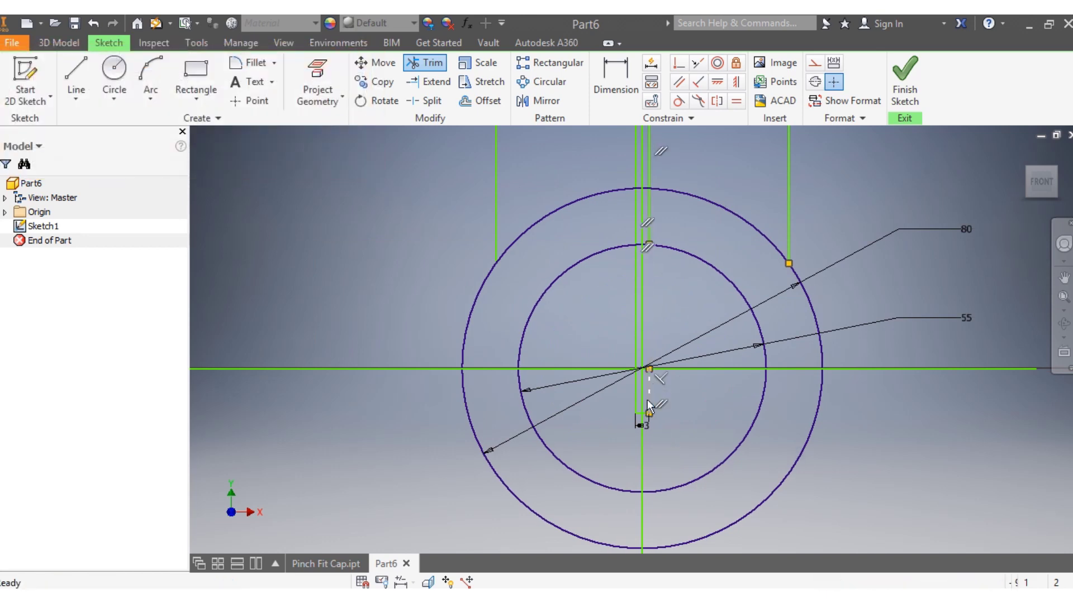
{"action": "left_click", "coordinate": [638, 420]}
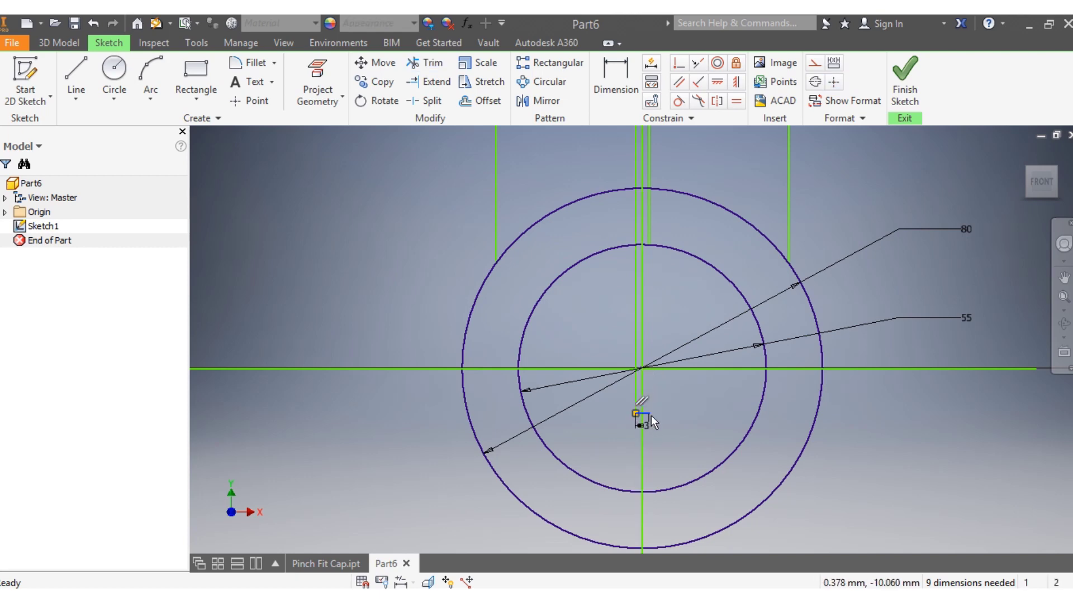
{"action": "left_click", "coordinate": [420, 63]}
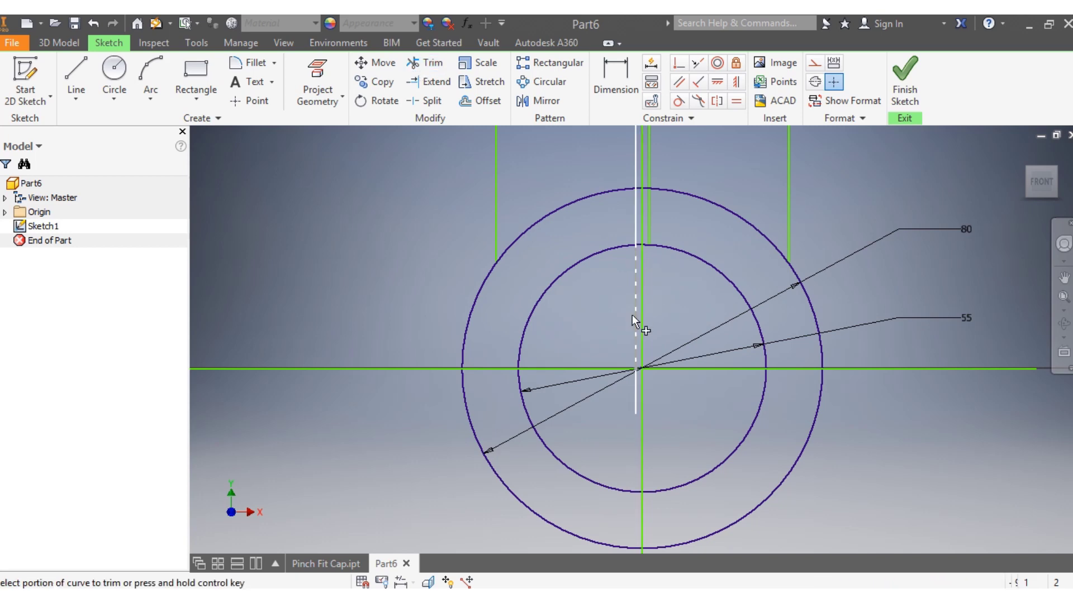
{"action": "left_click", "coordinate": [634, 341]}
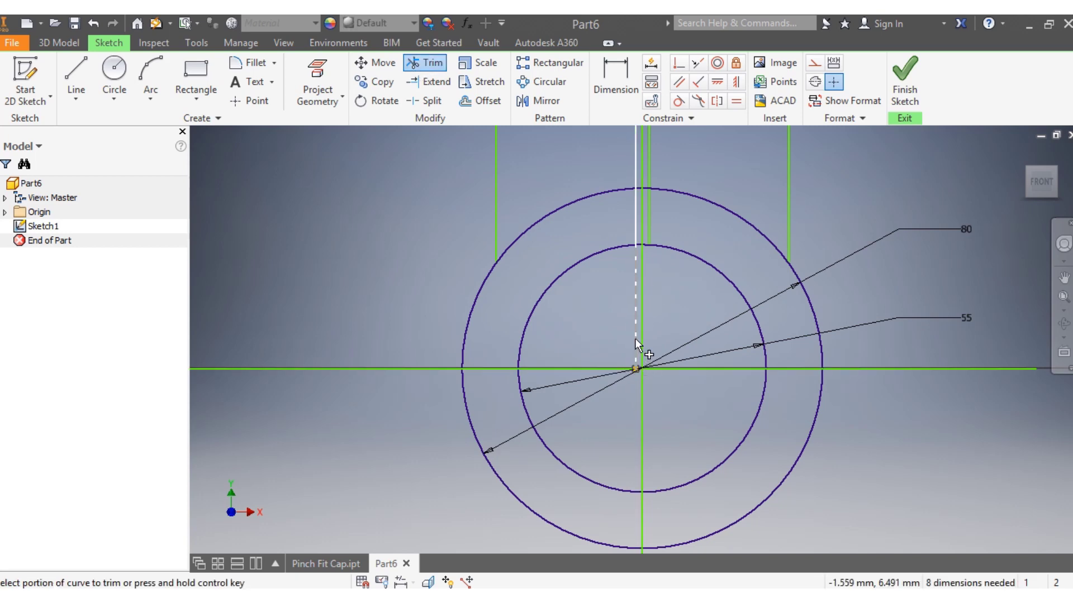
Trim the inner and outer circle arcs between the narrow rectangle's two side edges to open the slot
{"action": "scroll", "coordinate": [636, 248], "scroll_direction": "up", "scroll_amount": 5}
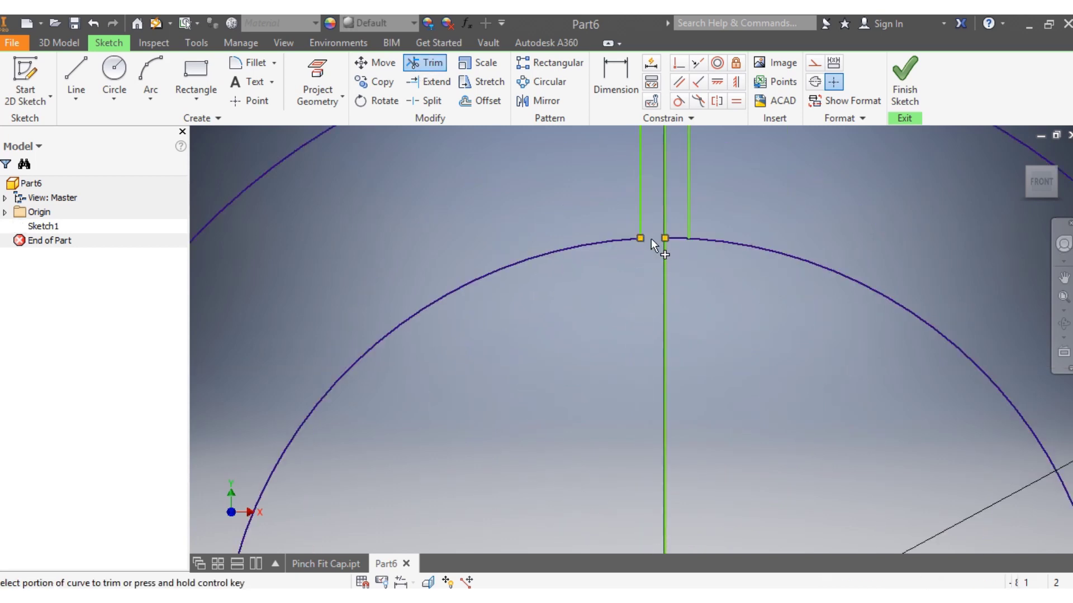
{"action": "left_click", "coordinate": [673, 236]}
{"action": "scroll", "coordinate": [670, 235], "scroll_direction": "down", "scroll_amount": 4}
{"action": "scroll", "coordinate": [669, 215], "scroll_direction": "up", "scroll_amount": 5}
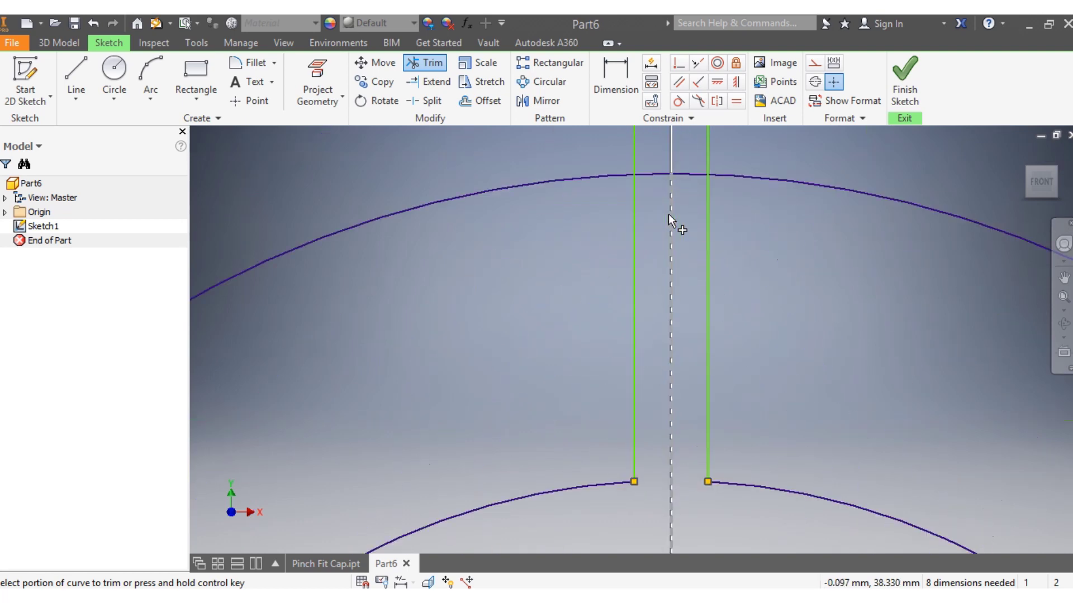
{"action": "left_click", "coordinate": [645, 174]}
{"action": "left_click", "coordinate": [689, 174]}
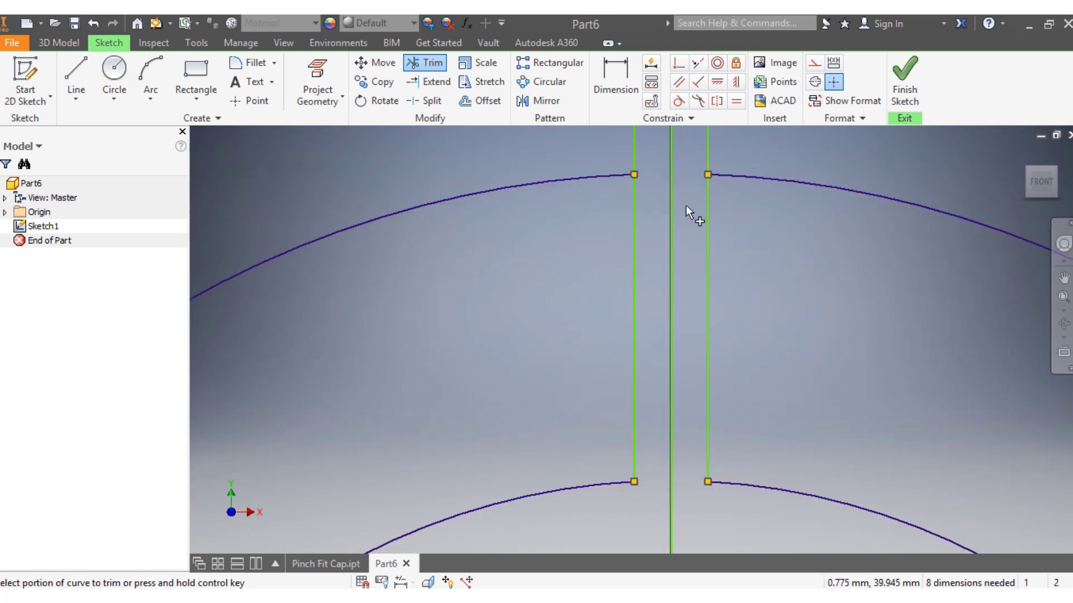
Trim the wide rectangle's top edge between the slot lines, and the slot lines where they extend above it
{"action": "scroll", "coordinate": [687, 168], "scroll_direction": "down", "scroll_amount": 5}
{"action": "scroll", "coordinate": [689, 159], "scroll_direction": "up", "scroll_amount": 8}
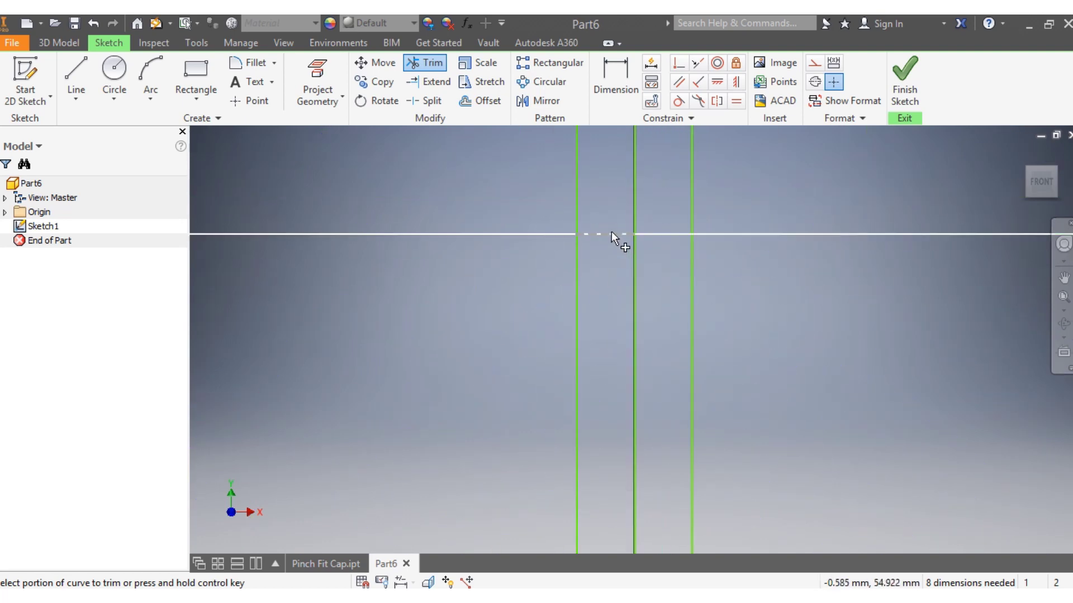
{"action": "left_click", "coordinate": [610, 232]}
{"action": "left_click", "coordinate": [652, 233]}
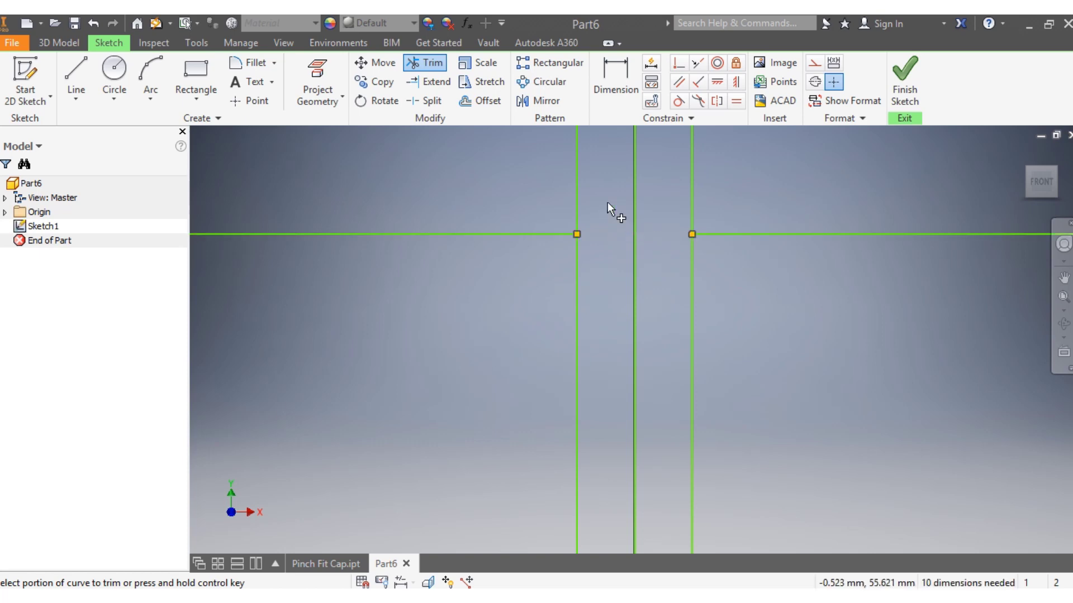
{"action": "left_click", "coordinate": [578, 196]}
{"action": "left_click", "coordinate": [693, 201]}
{"action": "scroll", "coordinate": [687, 229], "scroll_direction": "down", "scroll_amount": 8}
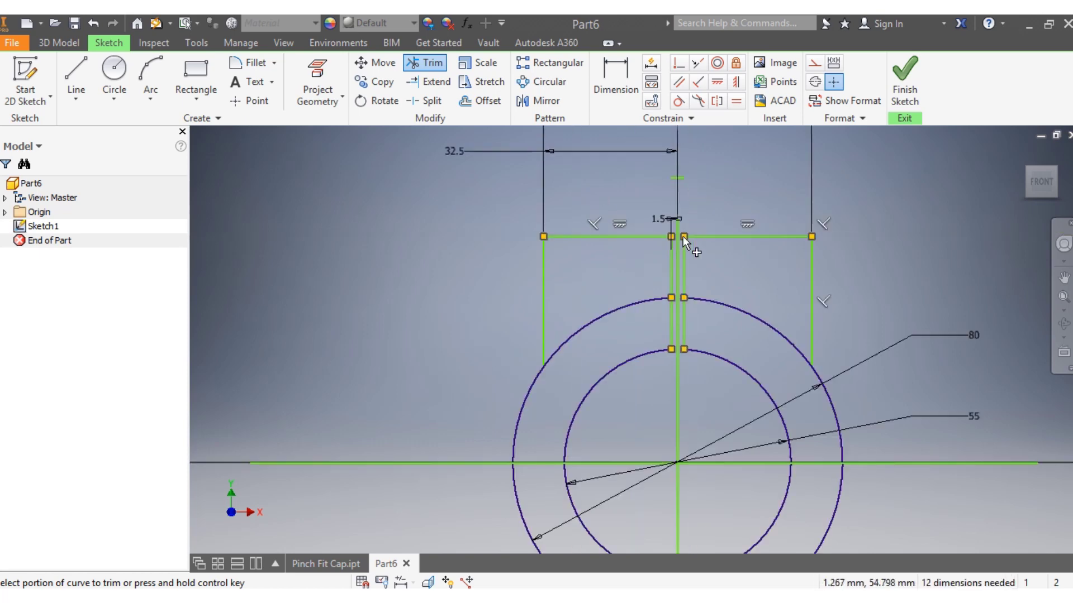
{"action": "left_click", "coordinate": [683, 305]}
{"action": "key", "text": "Escape"}
Delete the leftover short horizontal segment of the narrow rectangle above the slot
{"action": "scroll", "coordinate": [676, 377], "scroll_direction": "up", "scroll_amount": 5}
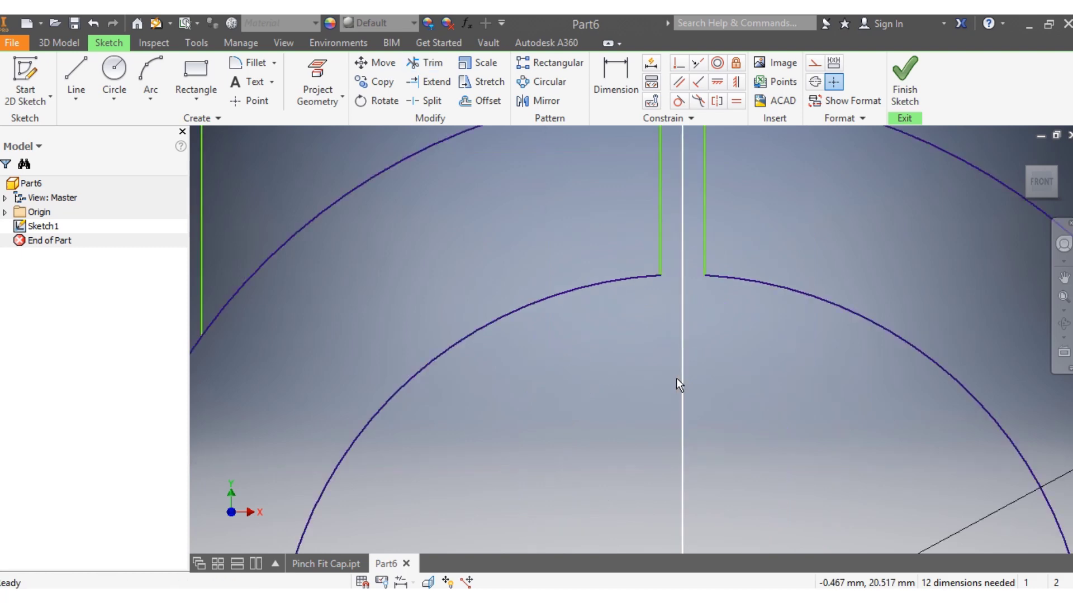
{"action": "scroll", "coordinate": [680, 327], "scroll_direction": "down", "scroll_amount": 8}
{"action": "scroll", "coordinate": [684, 359], "scroll_direction": "up", "scroll_amount": 3}
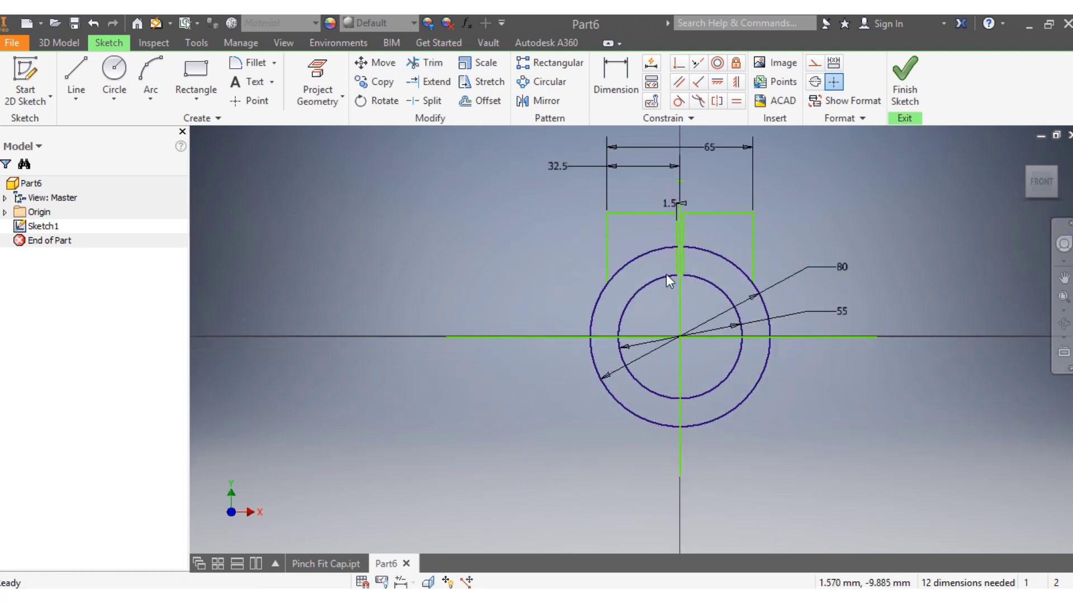
{"action": "left_click", "coordinate": [681, 180]}
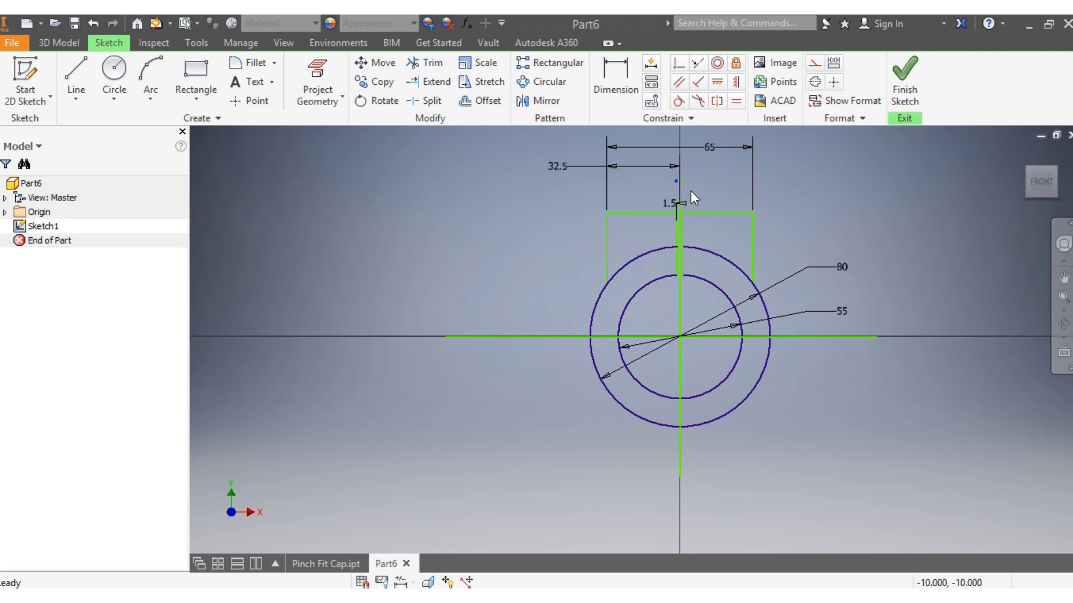
Extrude the slotted ring profile asymmetrically, 55 mm in one direction and 20 mm in the other
{"action": "scroll", "coordinate": [762, 333], "scroll_direction": "down", "scroll_amount": 3}
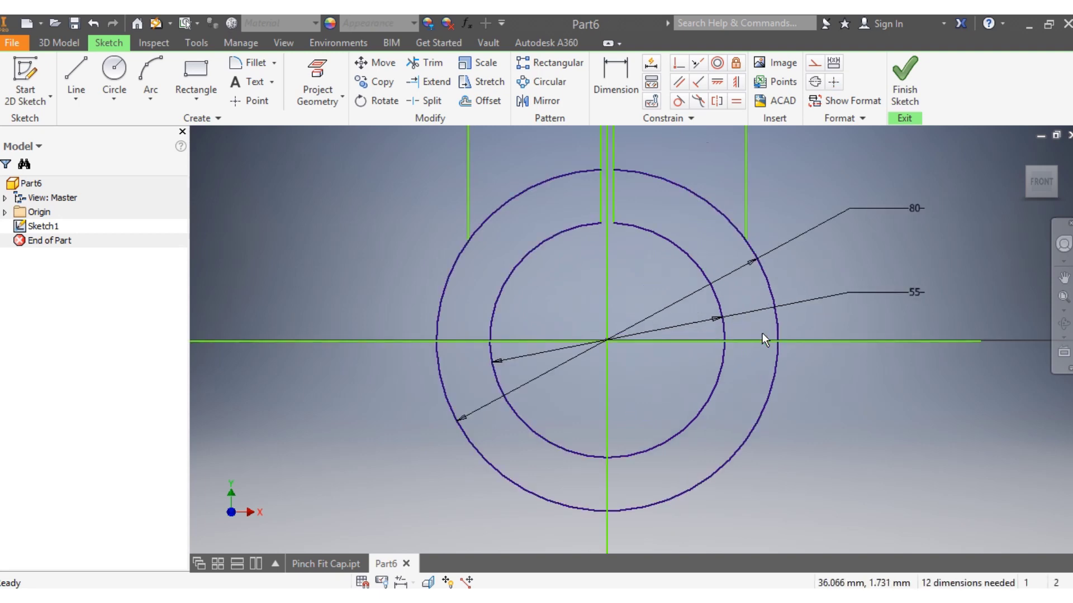
{"action": "scroll", "coordinate": [688, 309], "scroll_direction": "up", "scroll_amount": 3}
{"action": "scroll", "coordinate": [676, 146], "scroll_direction": "down", "scroll_amount": 6}
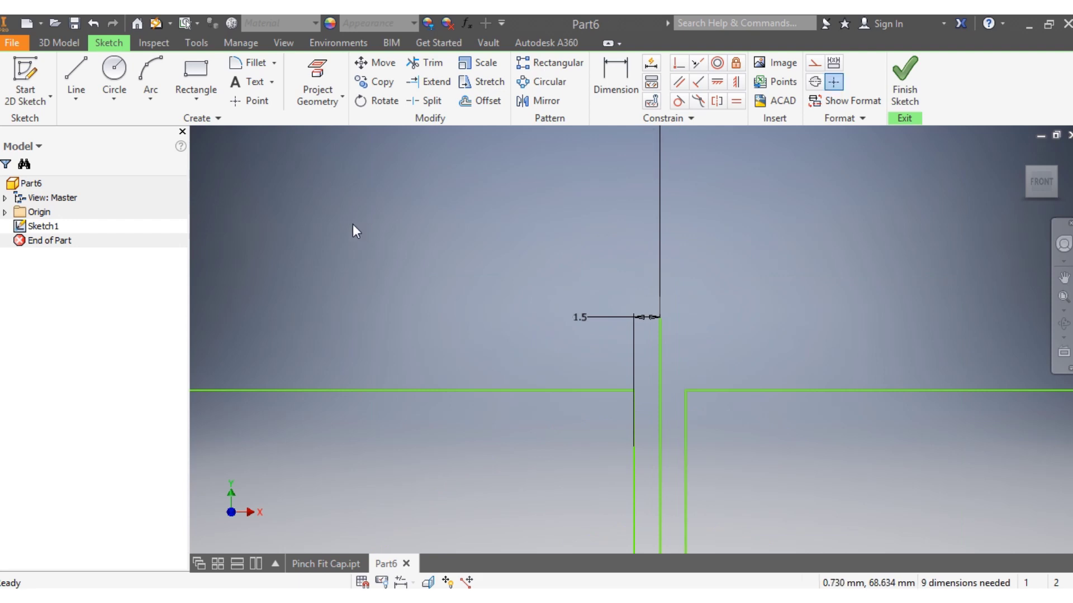
{"action": "scroll", "coordinate": [395, 273], "scroll_direction": "up", "scroll_amount": 6}
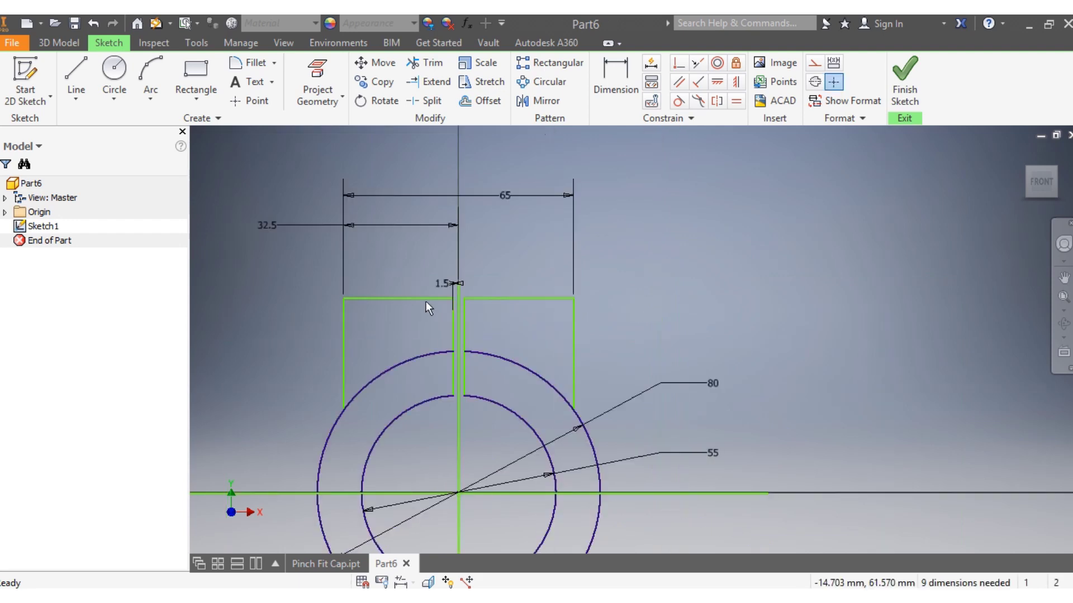
{"action": "left_click", "coordinate": [62, 43]}
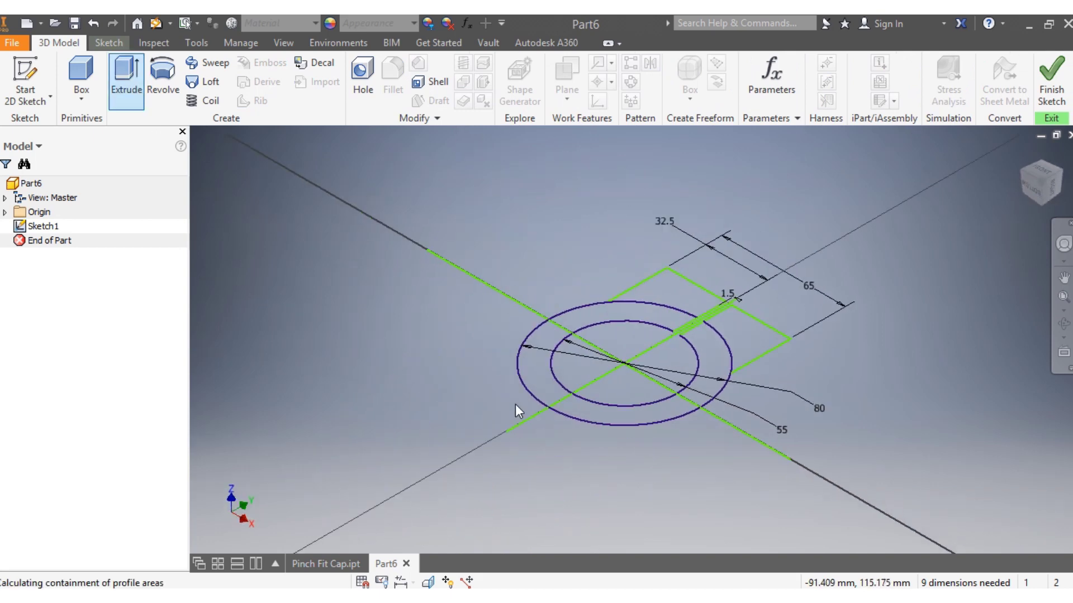
{"action": "left_click", "coordinate": [600, 411]}
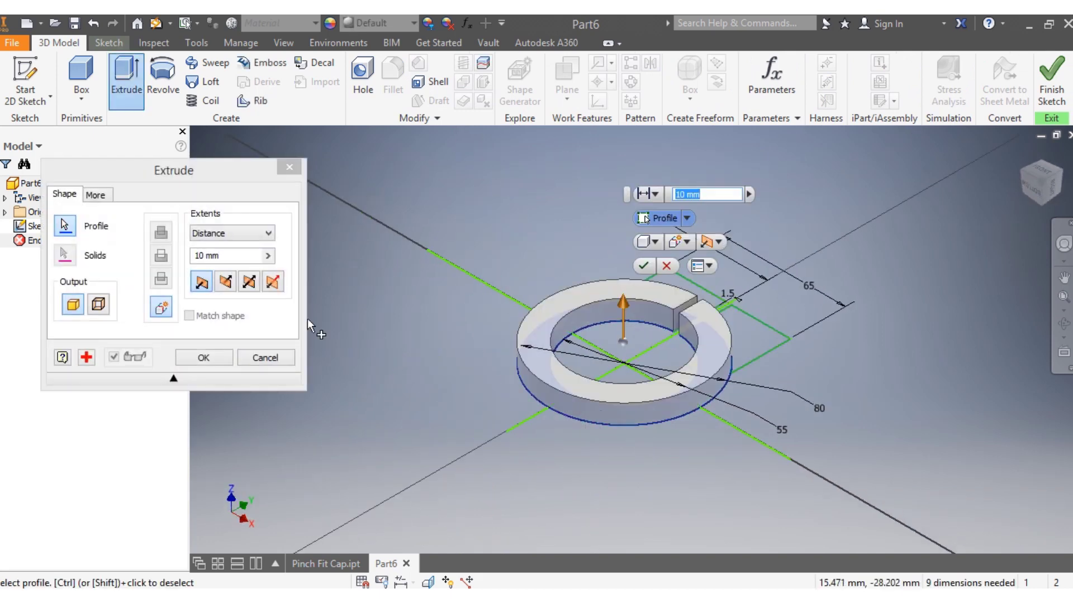
{"action": "left_click", "coordinate": [273, 282]}
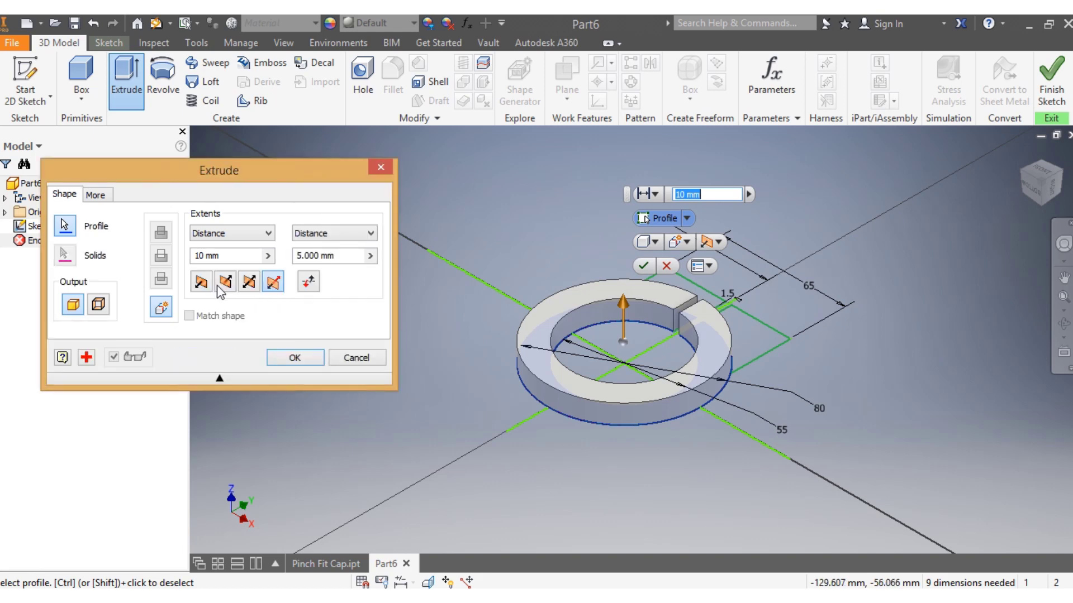
{"action": "left_click", "coordinate": [204, 257]}
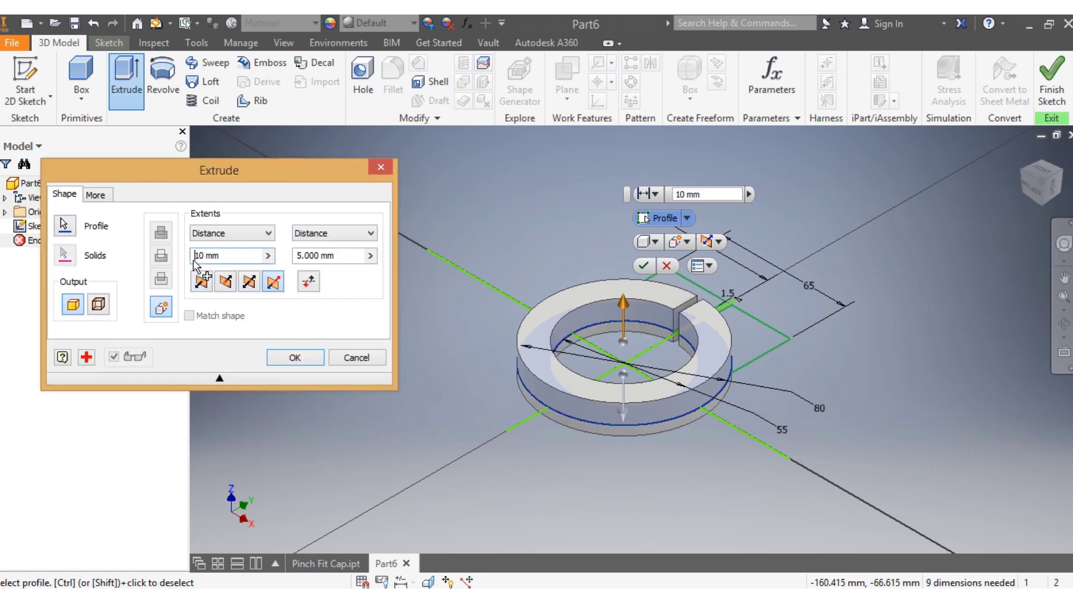
{"action": "left_click_drag", "start_coordinate": [203, 257], "coordinate": [196, 258]}
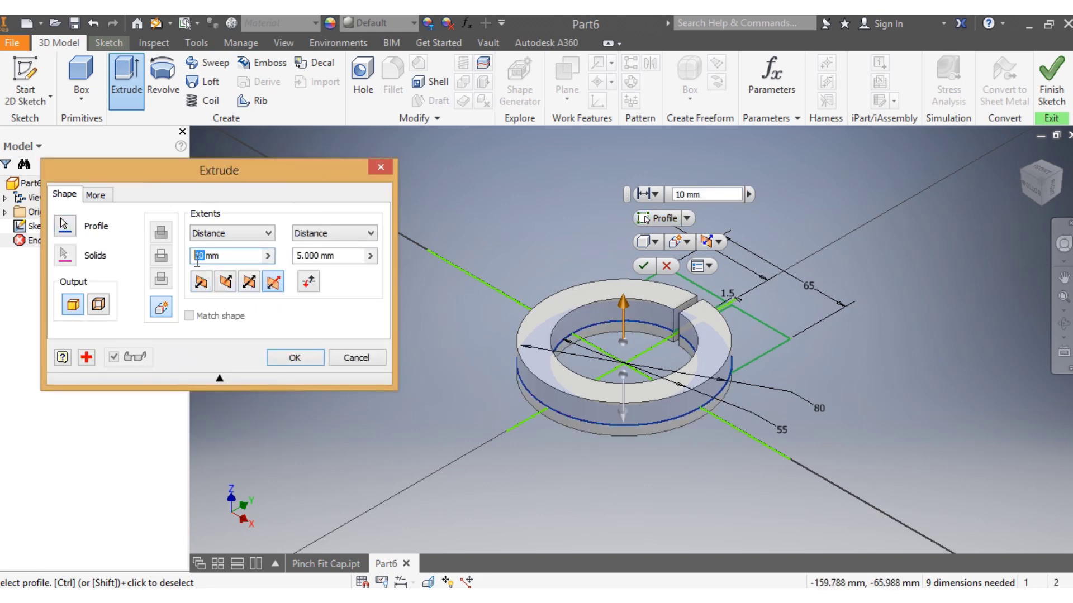
{"action": "type", "text": "55"}
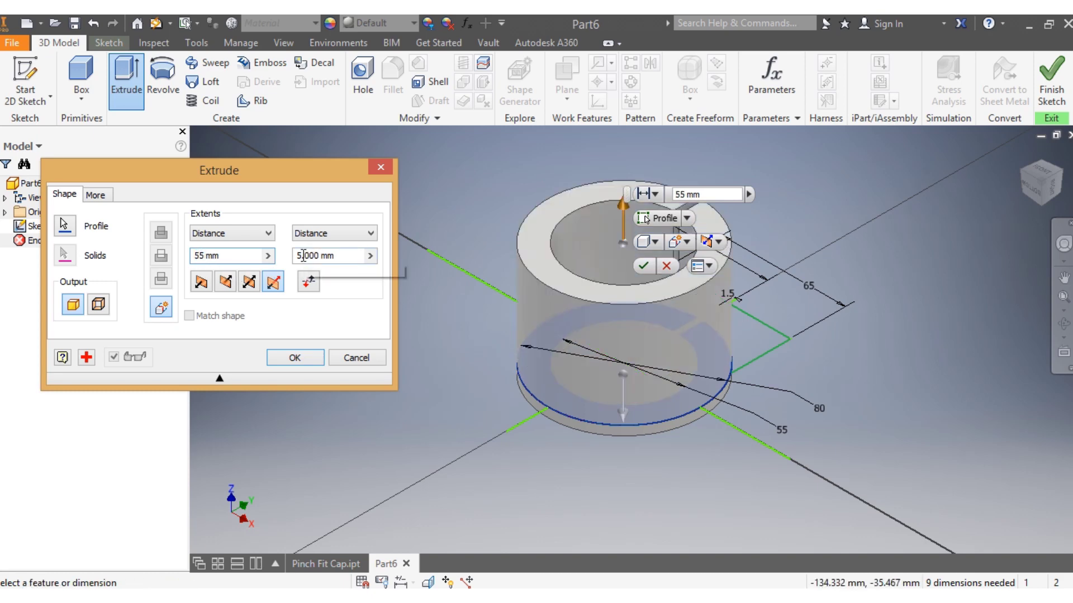
{"action": "left_click_drag", "start_coordinate": [322, 257], "coordinate": [302, 257]}
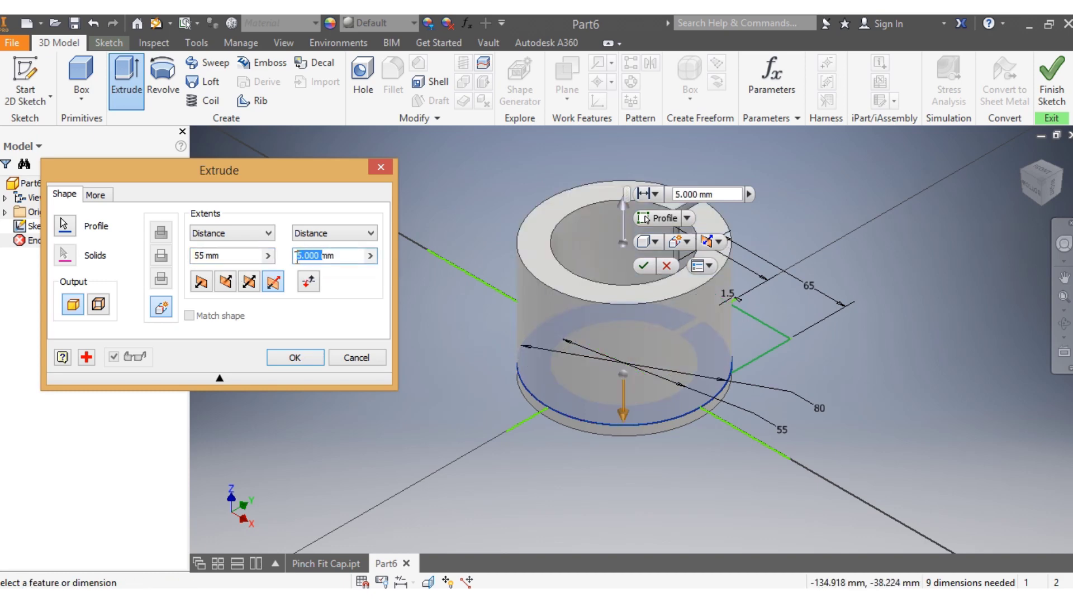
{"action": "type", "text": "20"}
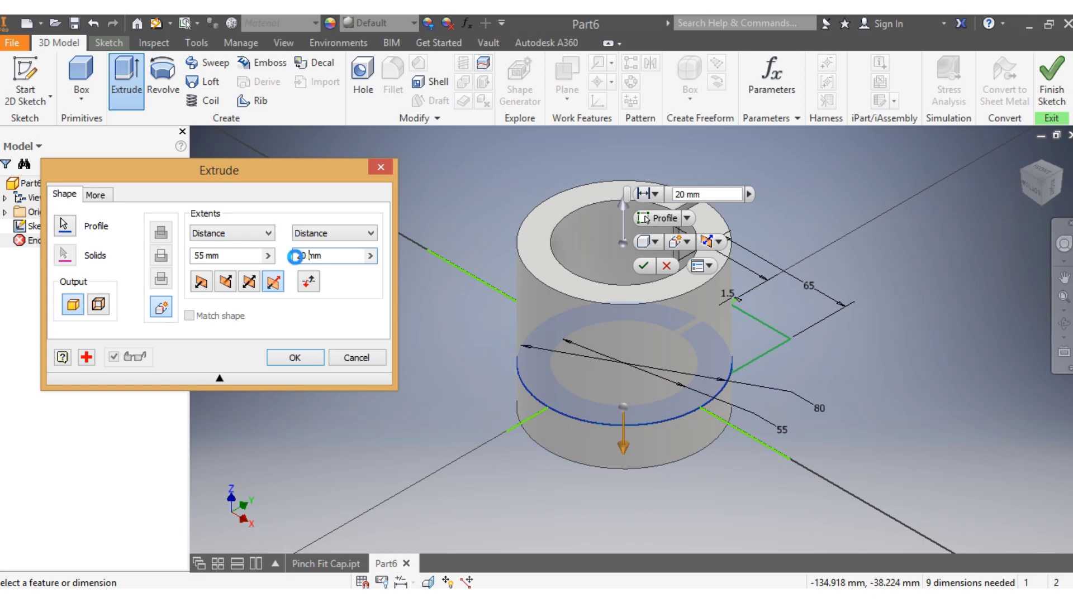
{"action": "left_click", "coordinate": [294, 358]}
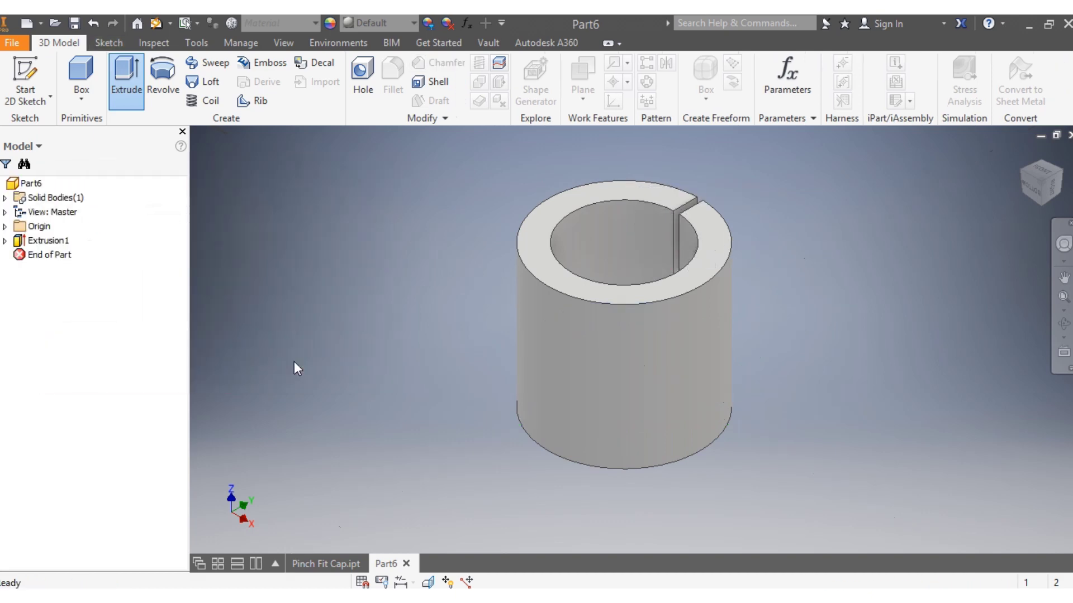
Turn on the visibility of the sketch used by the ring extrusion so its profiles can be reused
{"action": "left_click", "coordinate": [5, 241]}
{"action": "left_click", "coordinate": [46, 257]}
{"action": "right_click", "coordinate": [44, 258]}
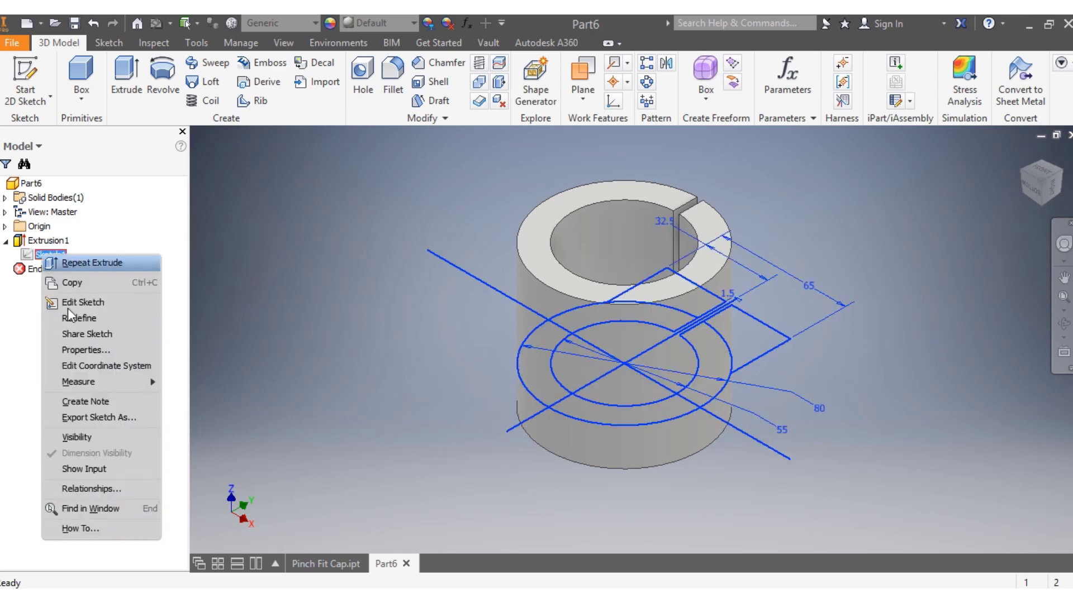
{"action": "left_click", "coordinate": [59, 438]}
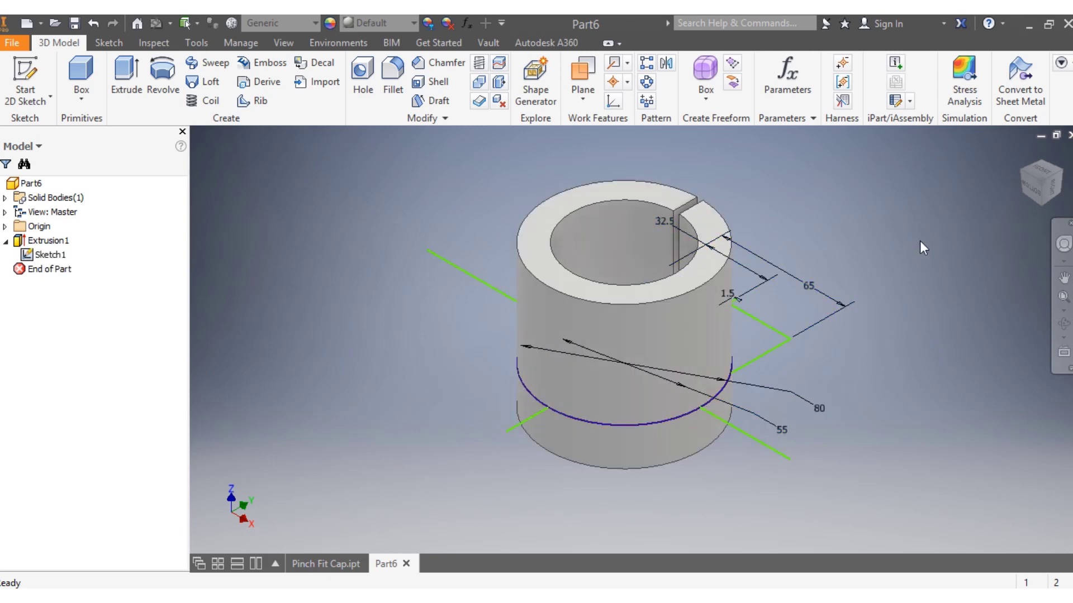
Extrude the two rectangular tab profiles beside the slot symmetrically by 25 mm, joined to the ring
{"action": "left_click", "coordinate": [1038, 171]}
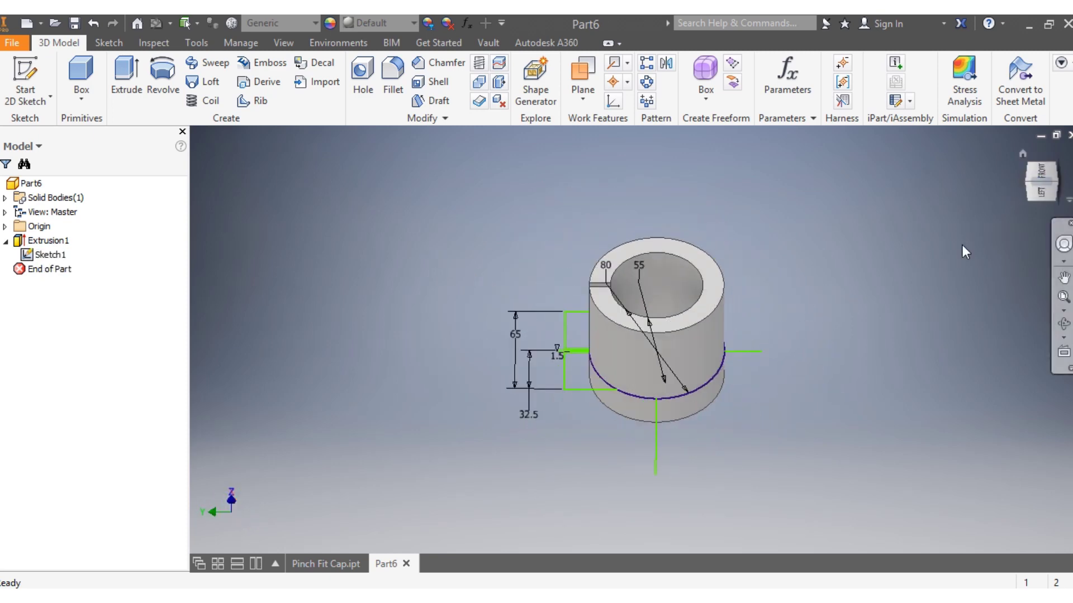
{"action": "left_click", "coordinate": [128, 88]}
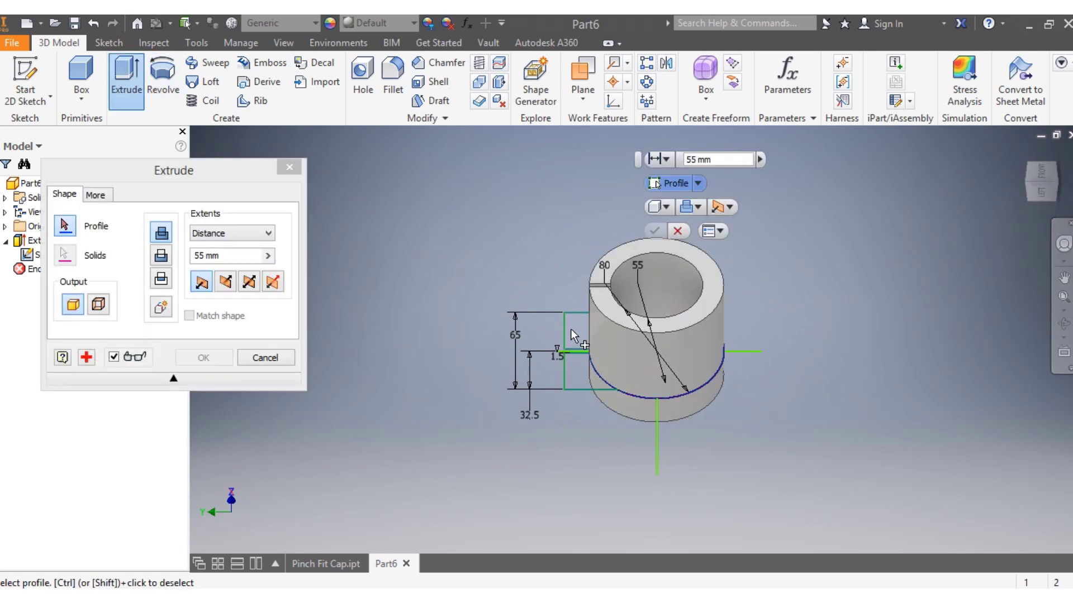
{"action": "left_click", "coordinate": [572, 334]}
{"action": "left_click", "coordinate": [575, 380]}
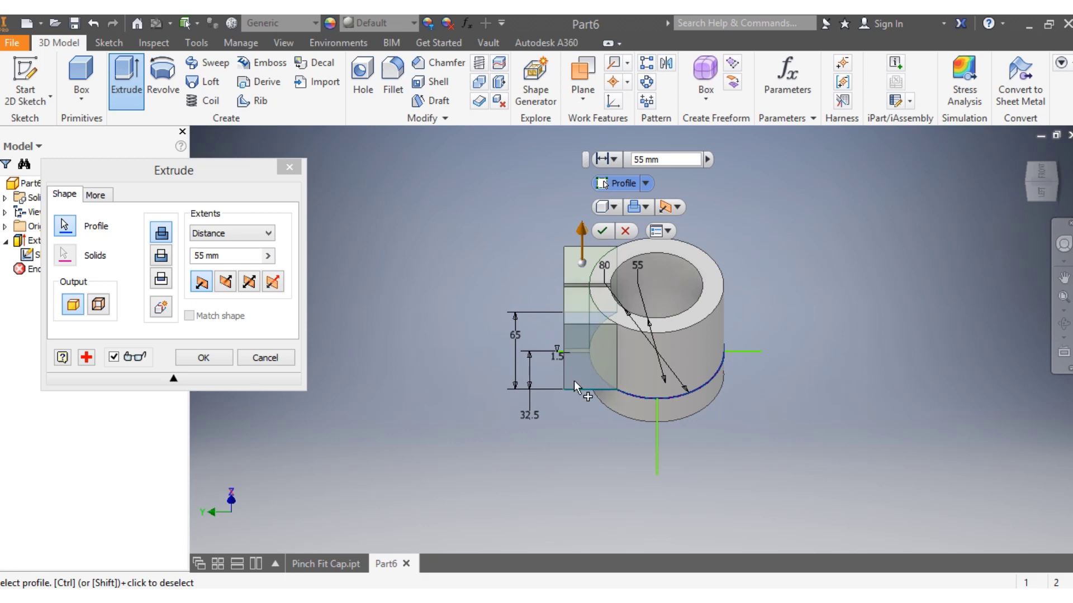
{"action": "left_click", "coordinate": [201, 260]}
{"action": "left_click", "coordinate": [201, 258]}
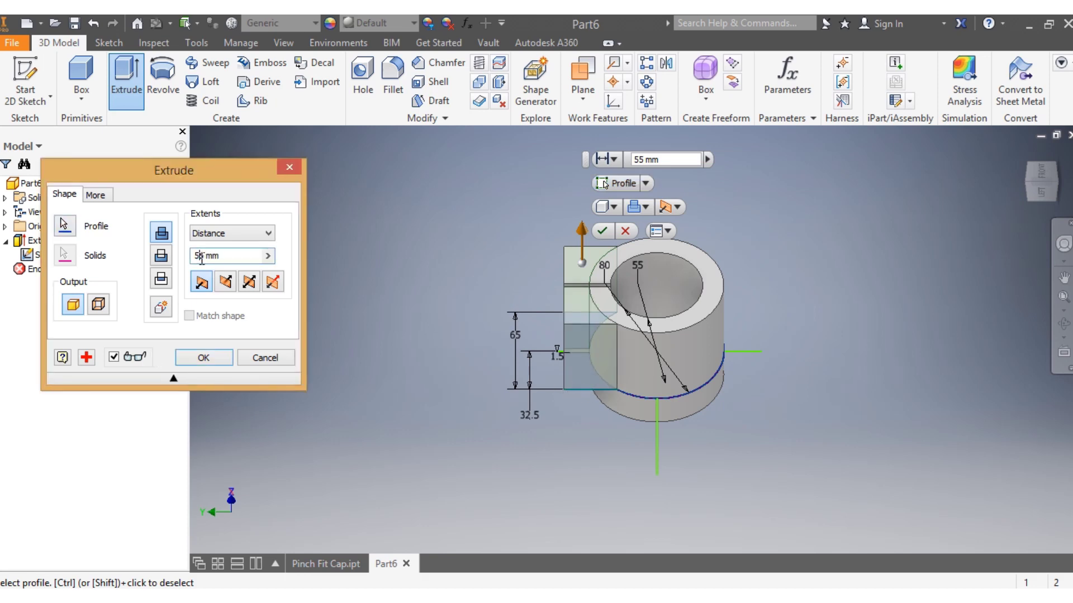
{"action": "type", "text": "2"}
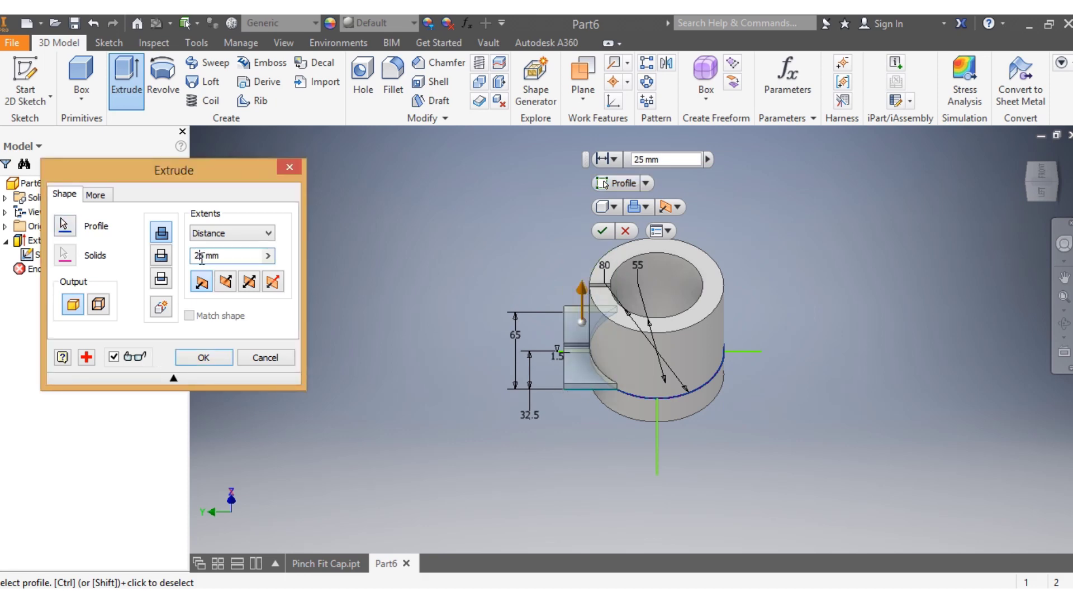
{"action": "left_click", "coordinate": [250, 282]}
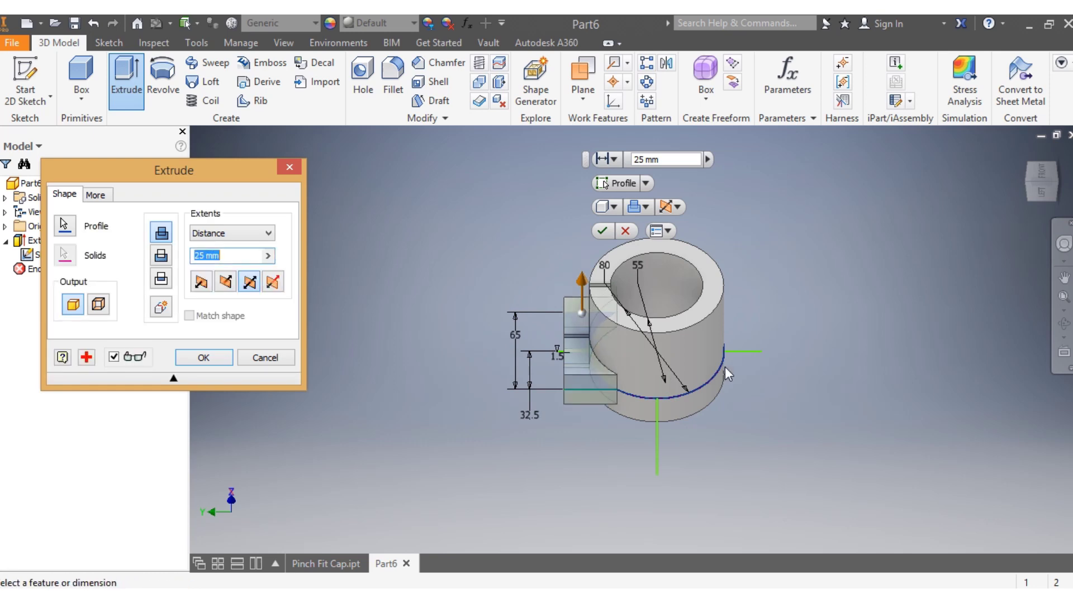
{"action": "left_click", "coordinate": [217, 358]}
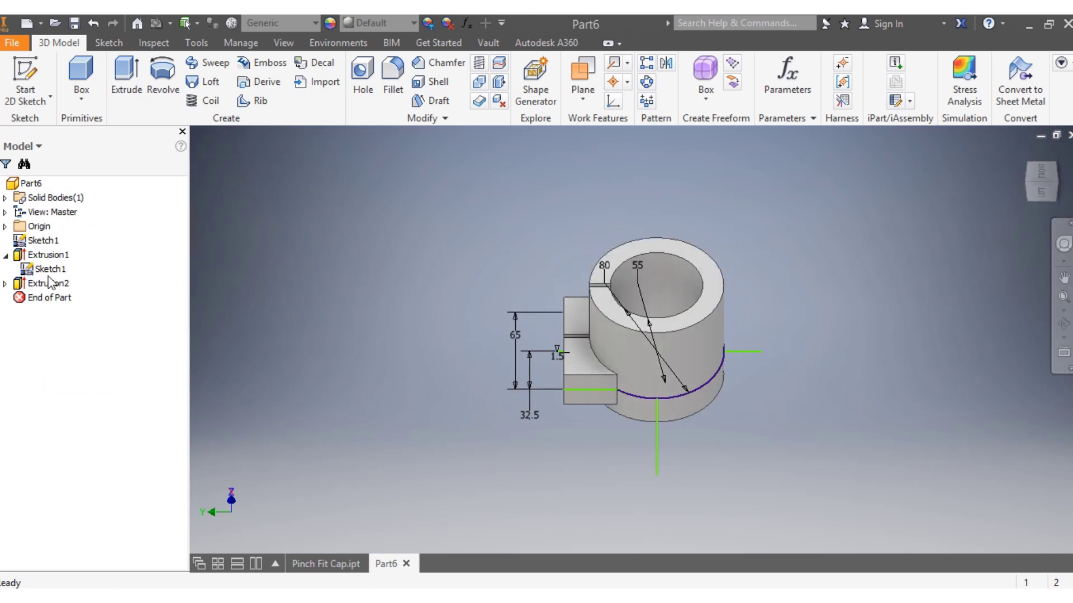
Create a work plane offset 0 mm from the YZ origin plane
{"action": "left_click", "coordinate": [5, 226]}
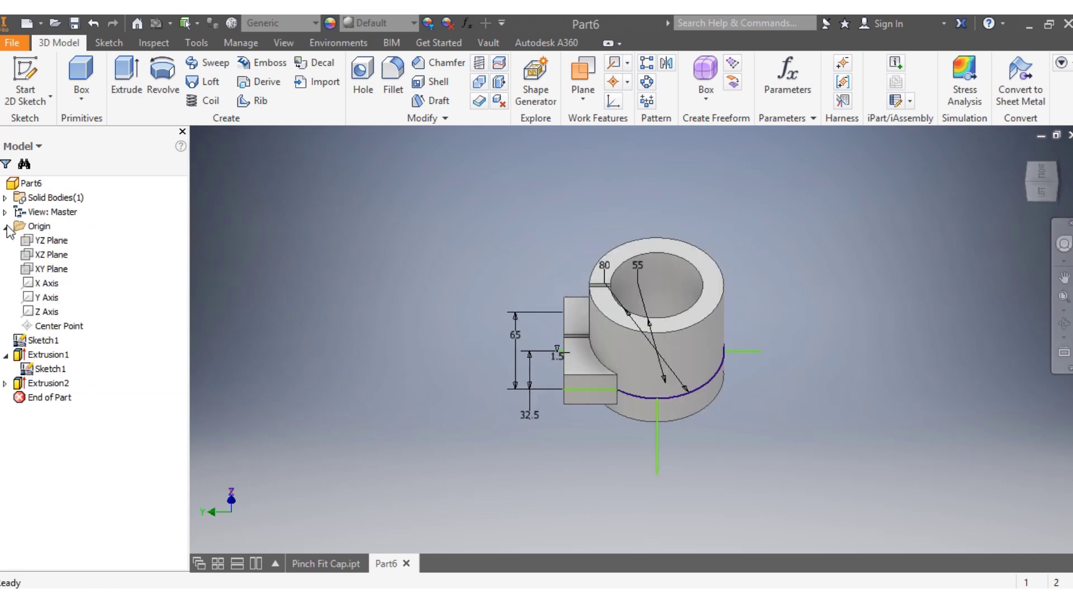
{"action": "left_click", "coordinate": [51, 241]}
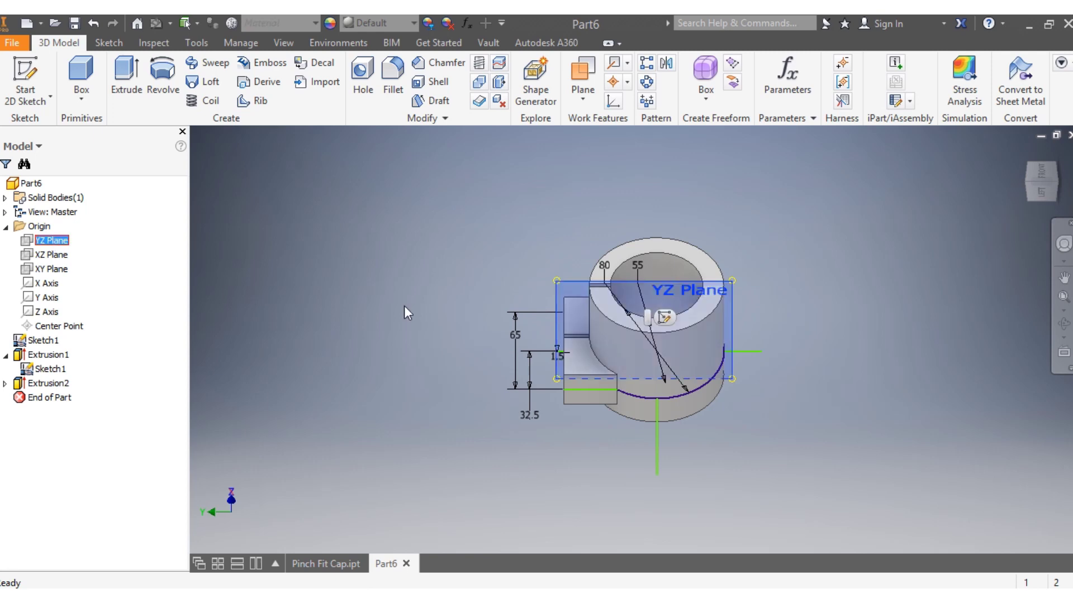
{"action": "left_click", "coordinate": [600, 92]}
{"action": "scroll", "coordinate": [734, 280], "scroll_direction": "up", "scroll_amount": 5}
{"action": "left_click", "coordinate": [721, 318]}
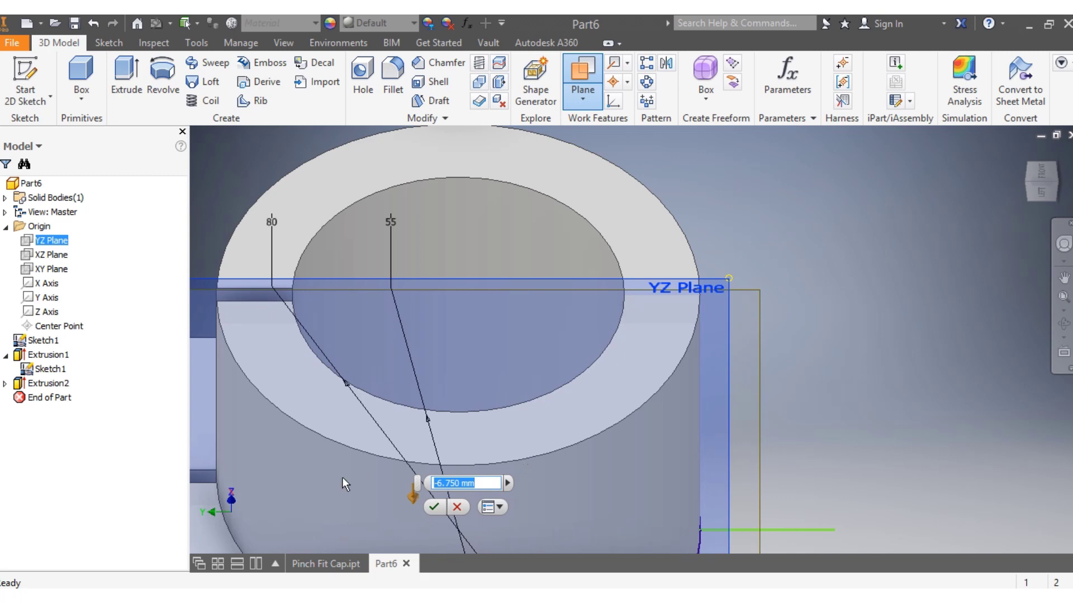
{"action": "type", "text": "0"}
{"action": "left_click", "coordinate": [434, 507]}
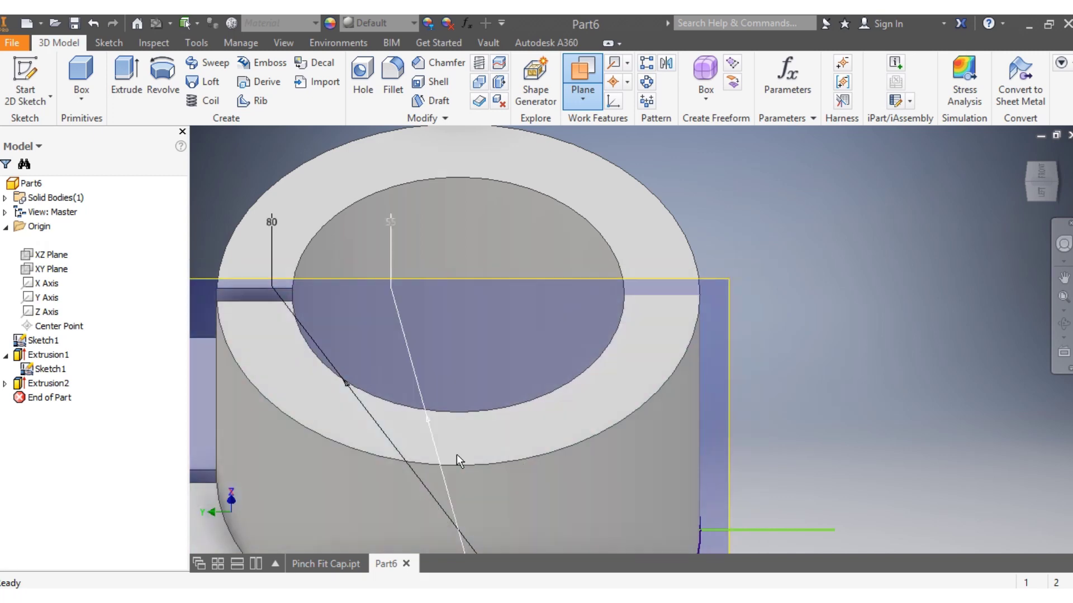
Start a new sketch on the work plane, slice the graphics at it, and rotate the view so the tab points up
{"action": "right_click", "coordinate": [727, 294]}
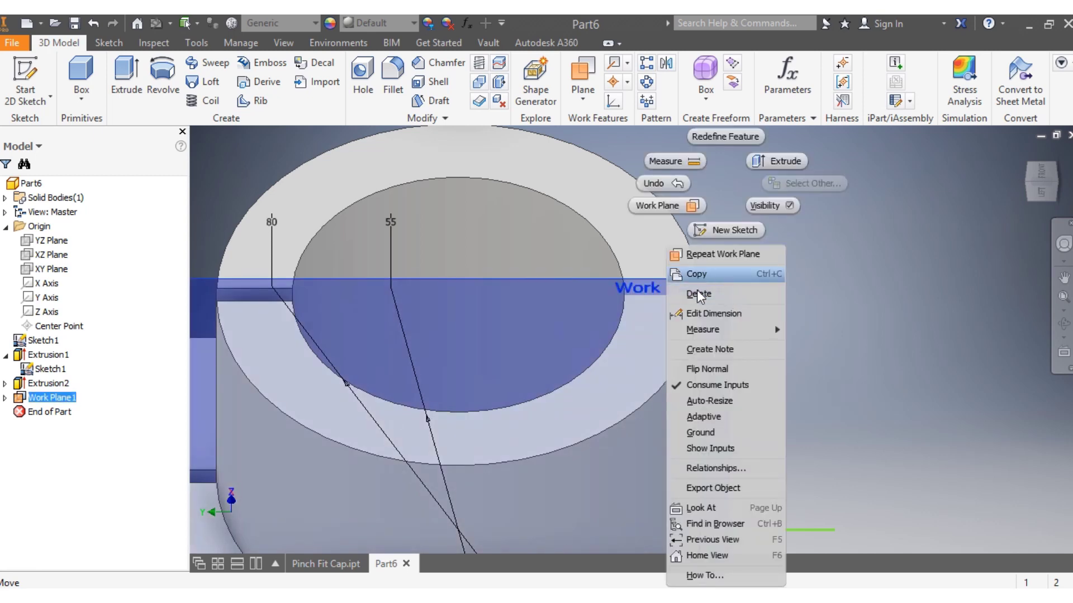
{"action": "left_click", "coordinate": [746, 233]}
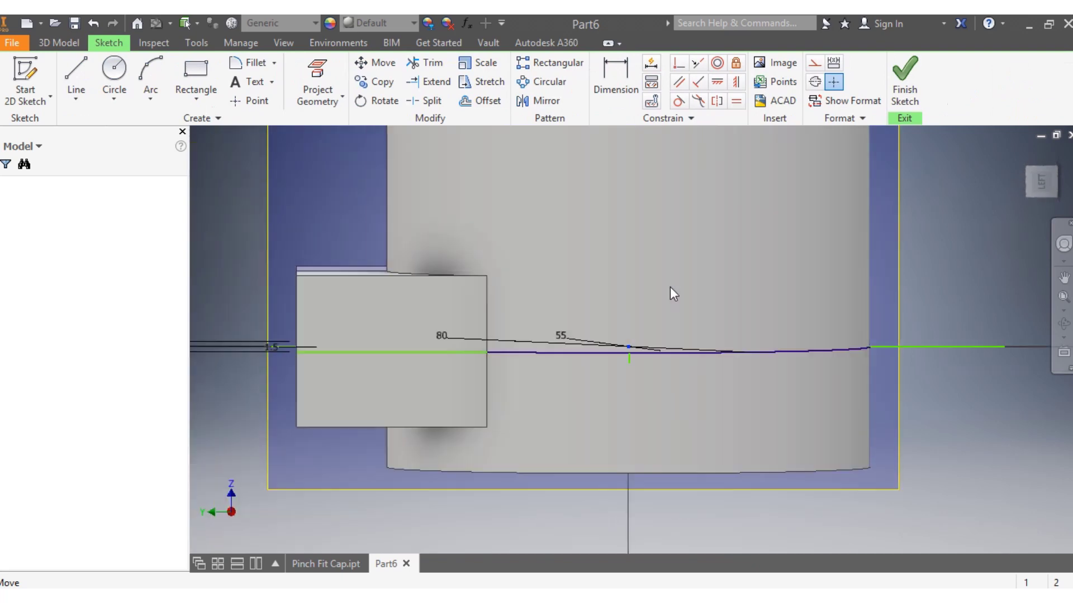
{"action": "right_click", "coordinate": [275, 482]}
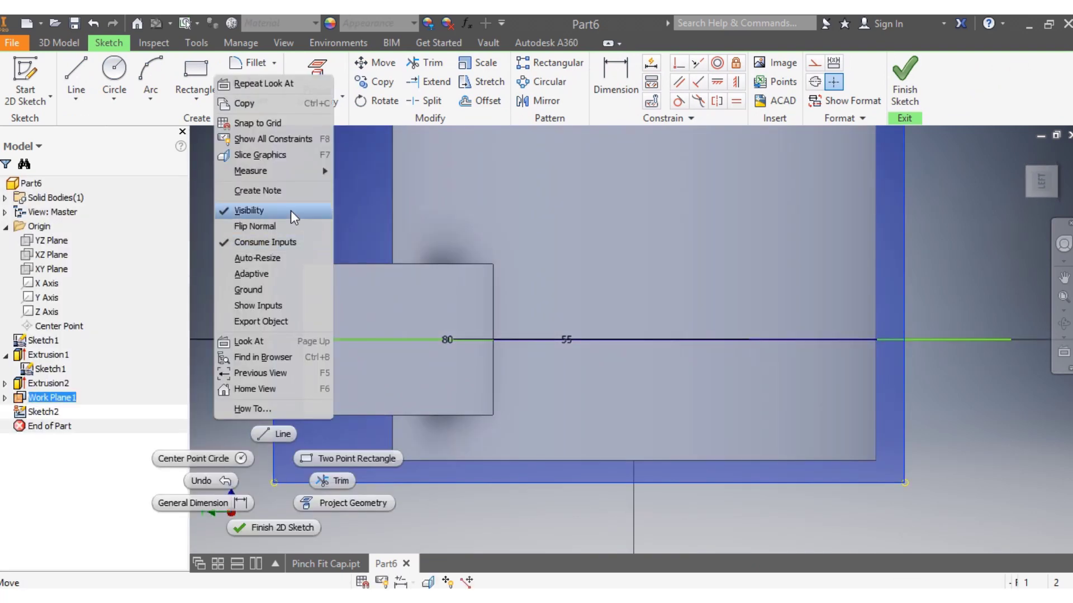
{"action": "left_click", "coordinate": [266, 156]}
{"action": "scroll", "coordinate": [532, 296], "scroll_direction": "down", "scroll_amount": 5}
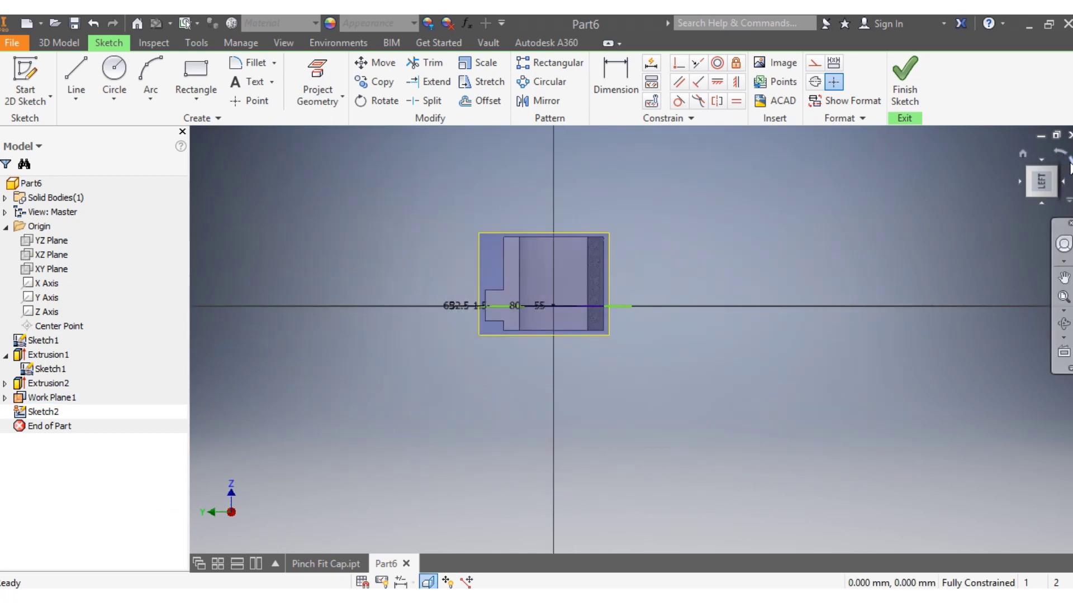
{"action": "left_click", "coordinate": [1068, 160]}
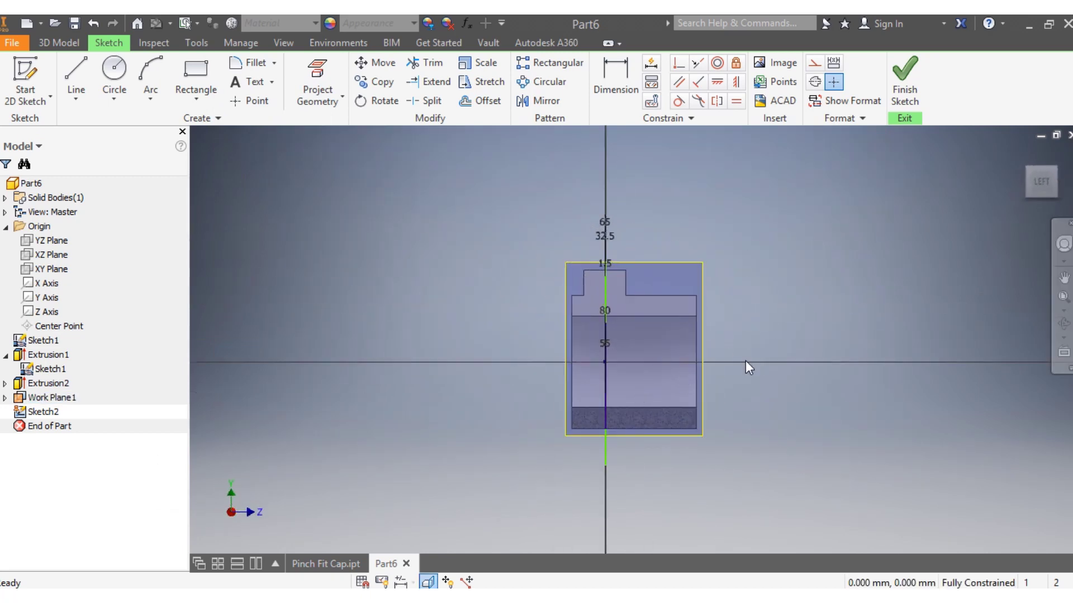
{"action": "scroll", "coordinate": [701, 378], "scroll_direction": "up", "scroll_amount": 1}
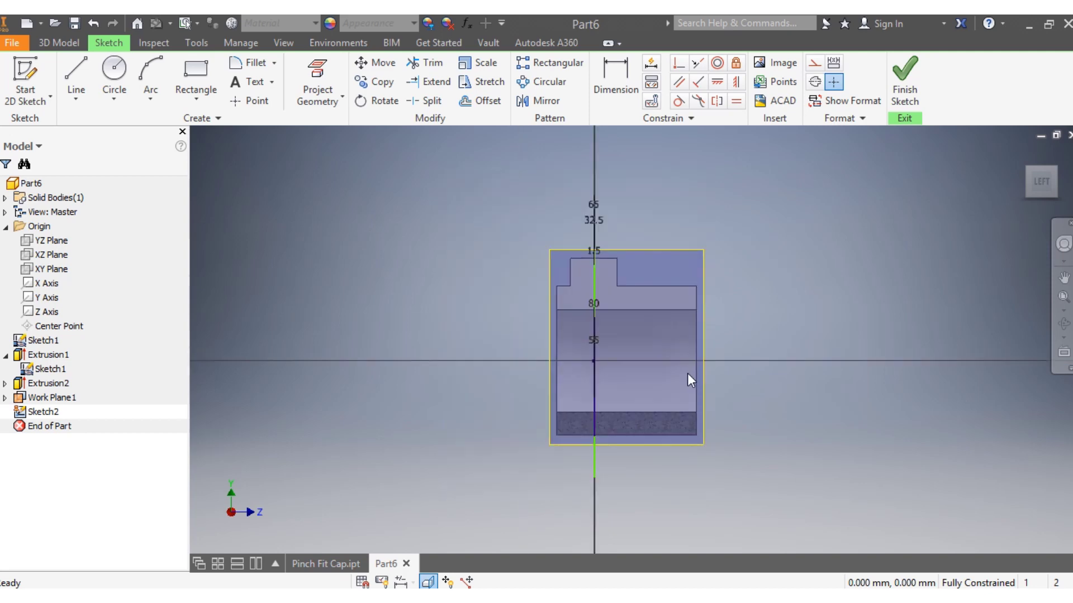
Sketch a two-point rectangle over the sliced section, from above the tab at the ring's long end to beyond its short end near the base
{"action": "left_click", "coordinate": [195, 76]}
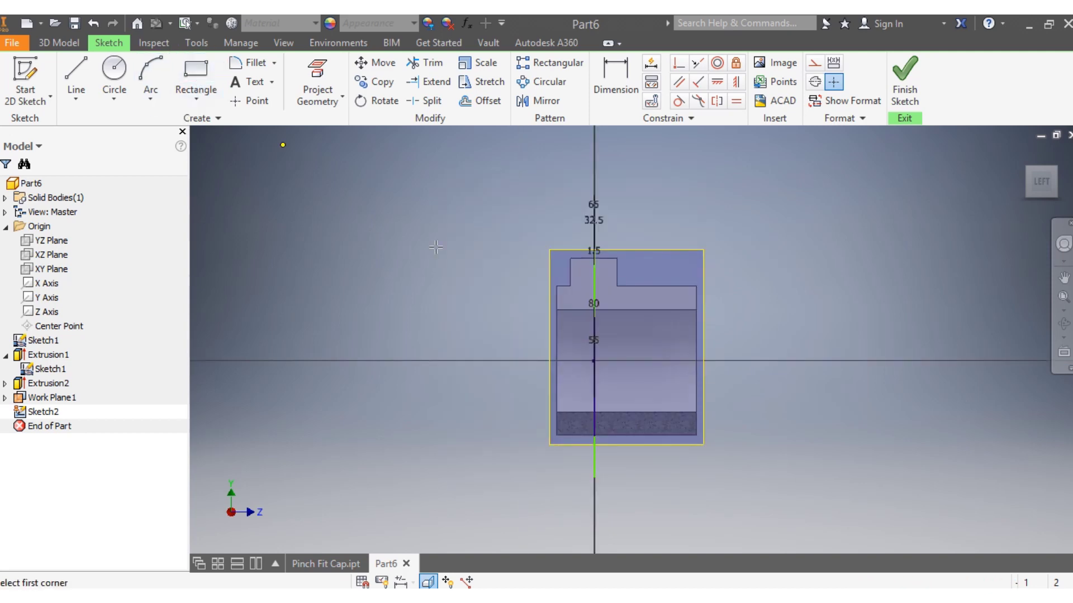
{"action": "left_click", "coordinate": [697, 240]}
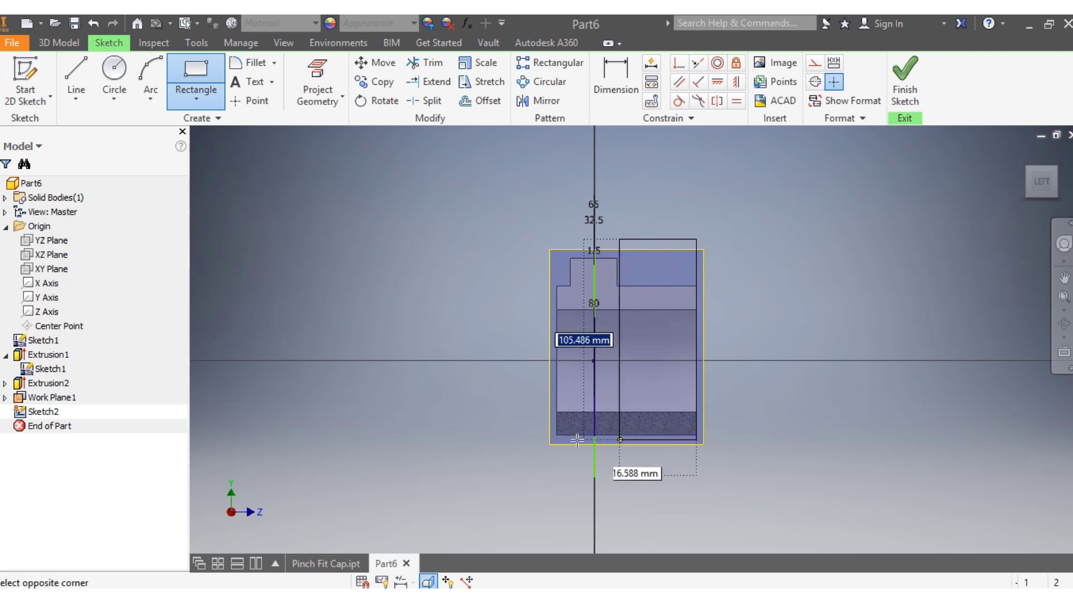
{"action": "left_click", "coordinate": [528, 434]}
{"action": "scroll", "coordinate": [769, 337], "scroll_direction": "up", "scroll_amount": 3}
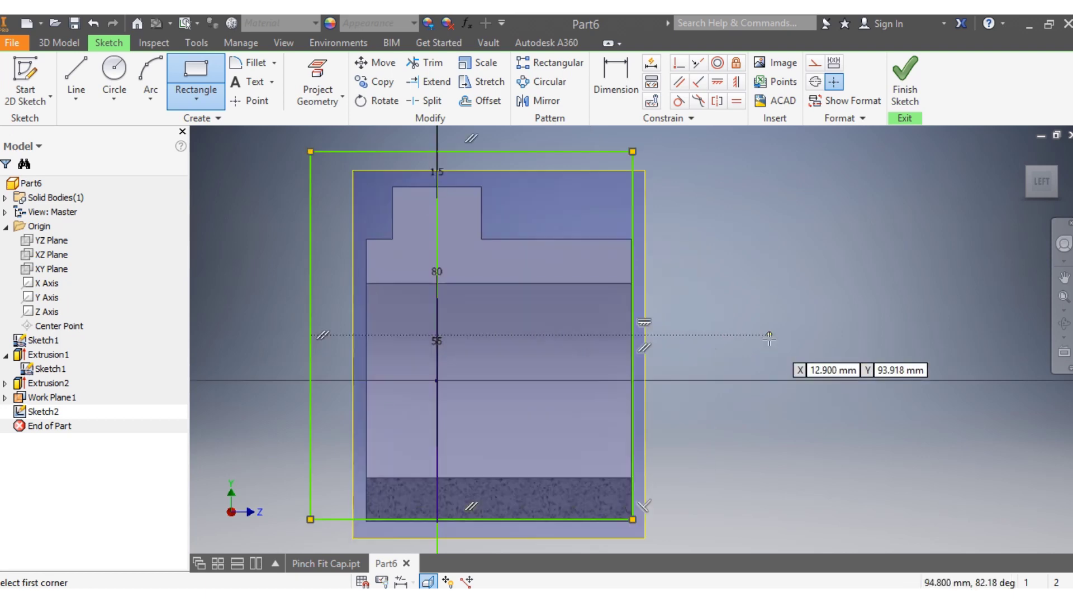
{"action": "key", "text": "Escape"}
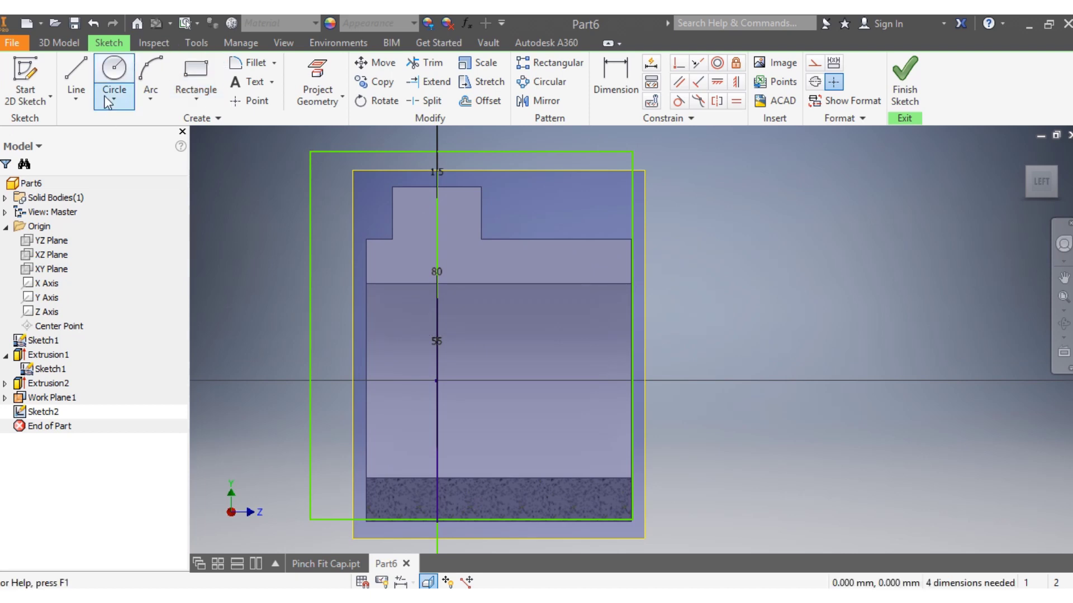
Sketch a slanted line about 117 mm long from beside the tab, crossing the rectangle's side edge and ending beyond its lower corner
{"action": "left_click", "coordinate": [79, 81]}
{"action": "right_click", "coordinate": [78, 81]}
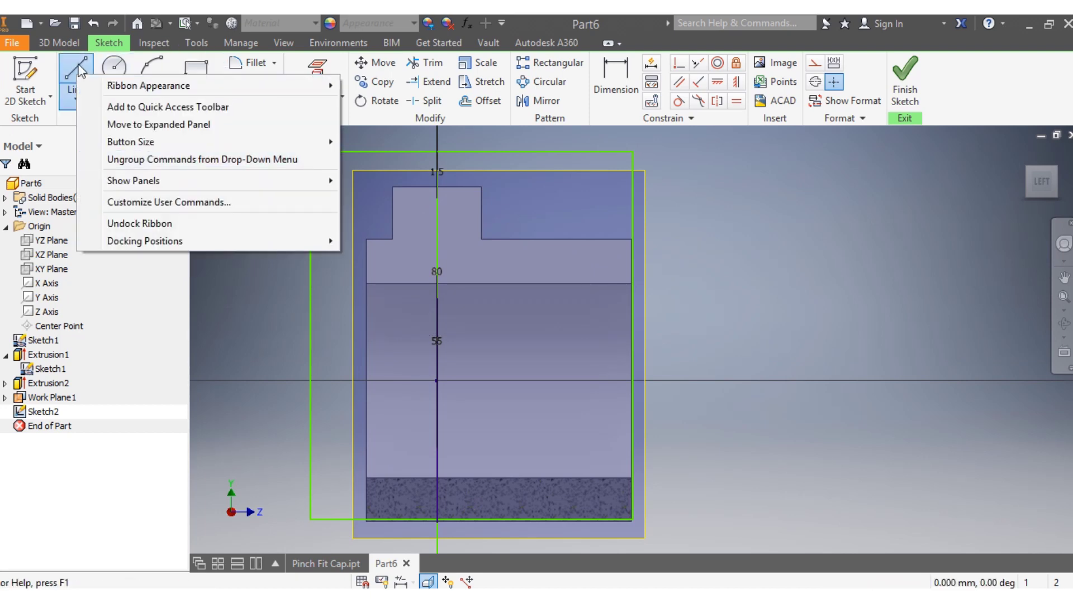
{"action": "key", "text": "Escape"}
{"action": "left_click", "coordinate": [489, 210]}
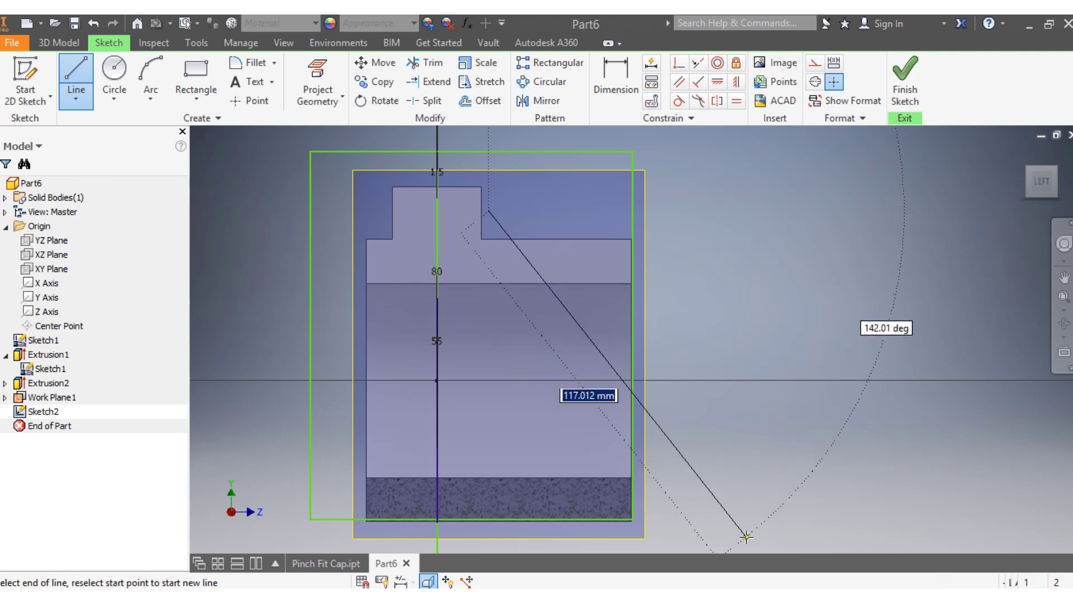
{"action": "left_click", "coordinate": [751, 538]}
{"action": "scroll", "coordinate": [749, 539], "scroll_direction": "up", "scroll_amount": 4}
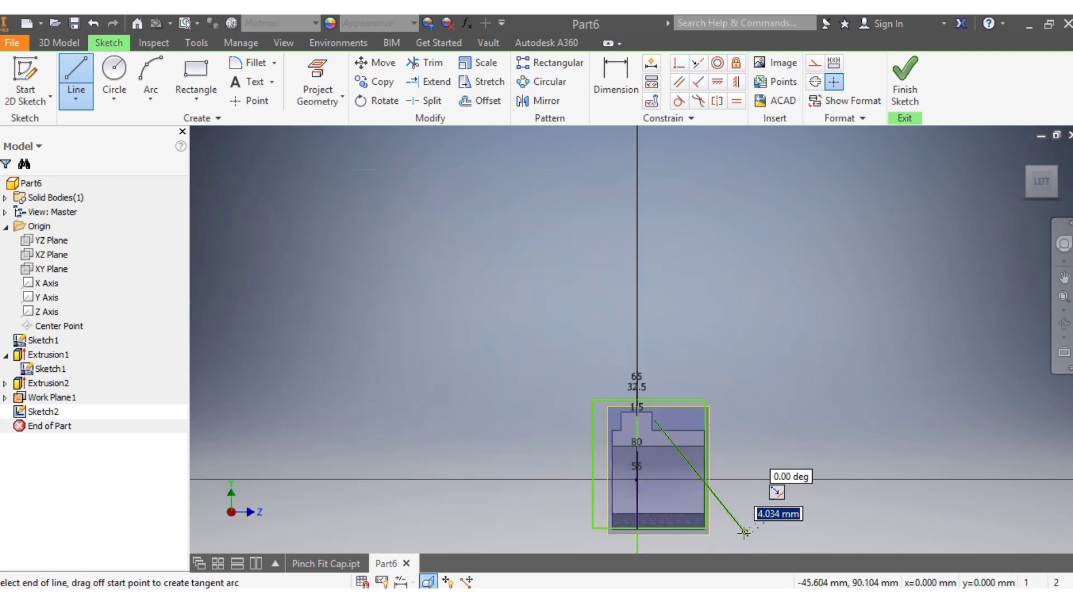
Dimension the angle between the slanted line and the rectangle's bottom edge as 45 degrees
{"action": "left_click", "coordinate": [616, 81]}
{"action": "scroll", "coordinate": [688, 517], "scroll_direction": "down", "scroll_amount": 5}
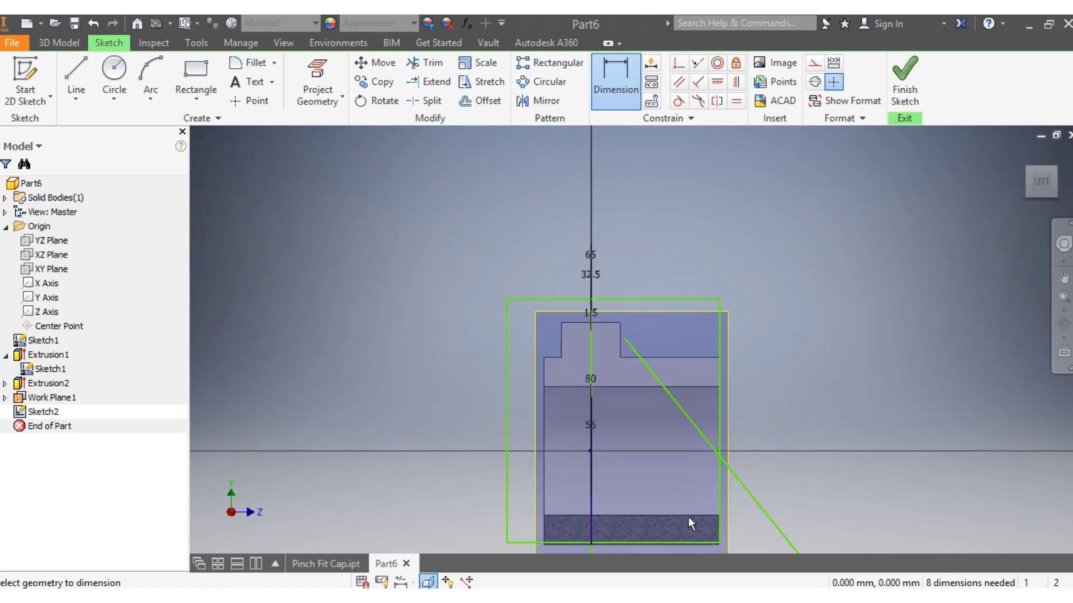
{"action": "scroll", "coordinate": [679, 524], "scroll_direction": "up", "scroll_amount": 5}
{"action": "scroll", "coordinate": [680, 522], "scroll_direction": "down", "scroll_amount": 4}
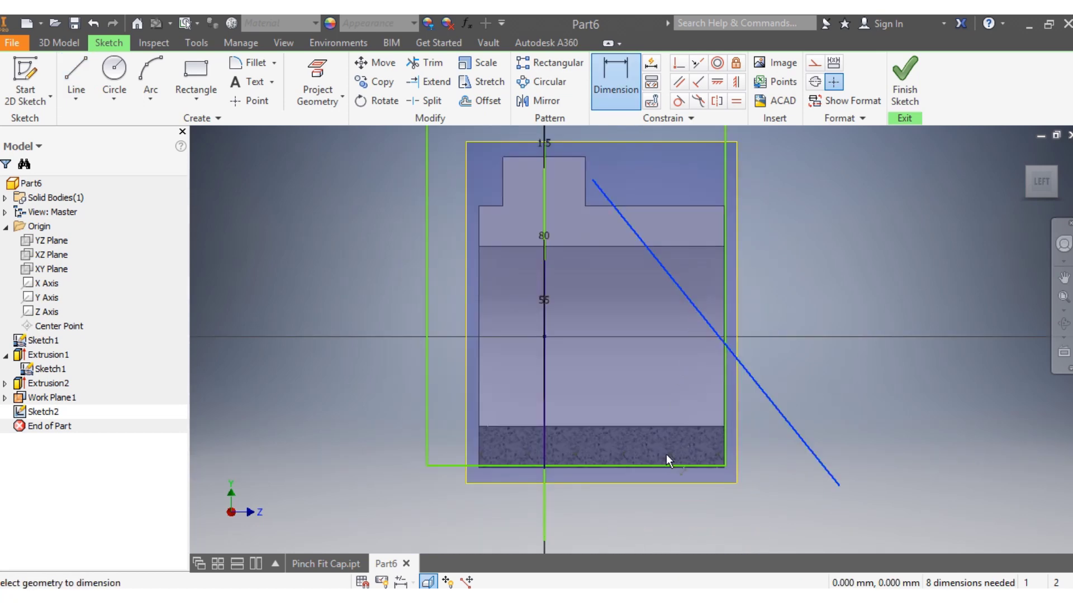
{"action": "left_click", "coordinate": [665, 465]}
{"action": "left_click", "coordinate": [644, 410]}
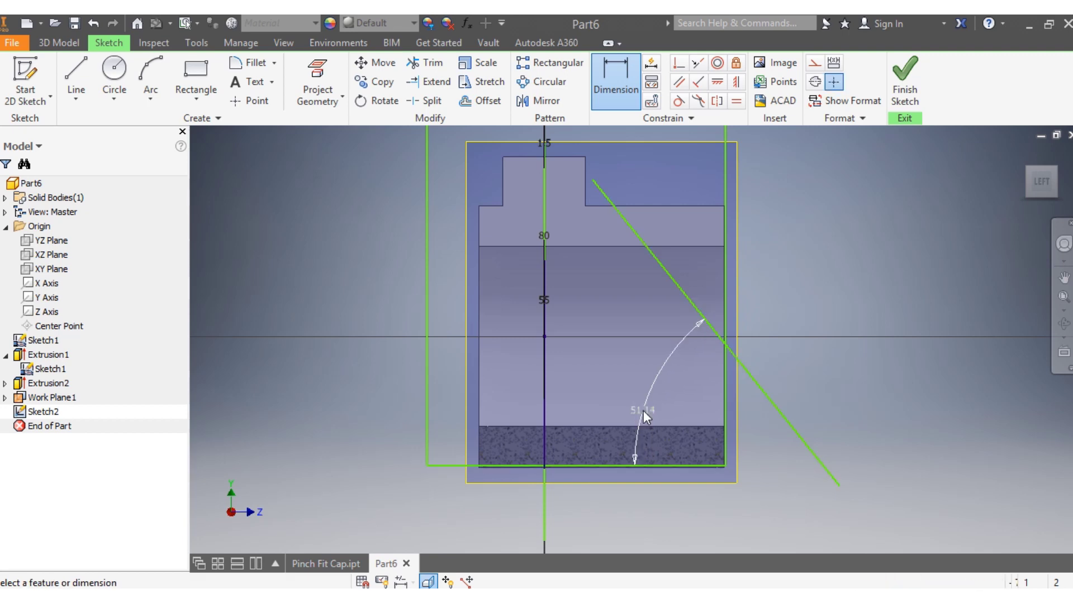
{"action": "type", "text": "45"}
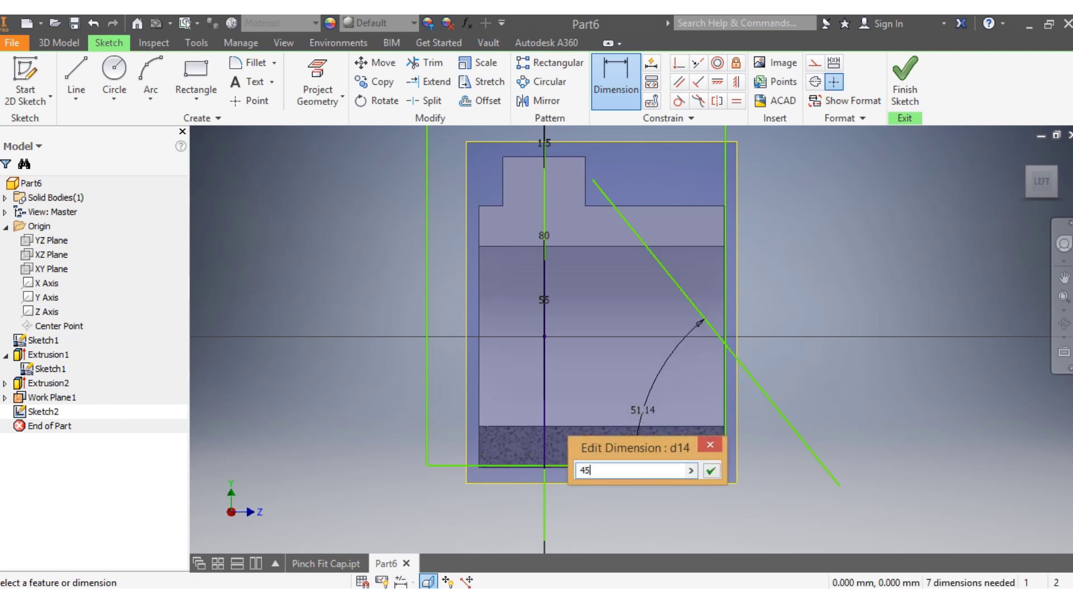
{"action": "key", "text": "Return"}
Move the rectangle's bottom edge onto the base of the section and its crossed side edge onto the section's side
{"action": "scroll", "coordinate": [648, 484], "scroll_direction": "up", "scroll_amount": 3}
{"action": "scroll", "coordinate": [655, 478], "scroll_direction": "up", "scroll_amount": 3}
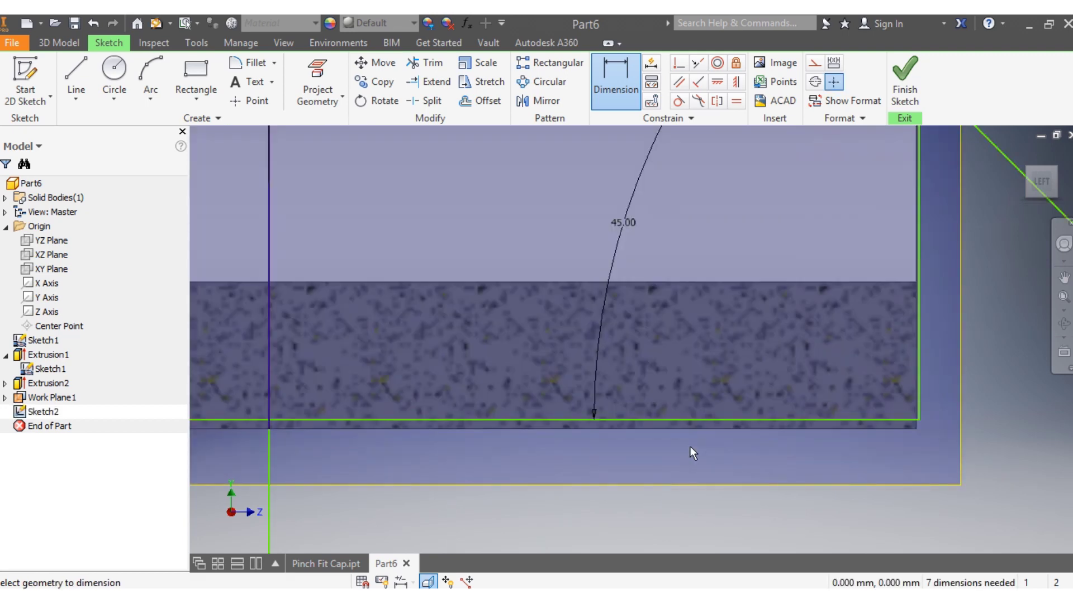
{"action": "key", "text": "Escape"}
{"action": "left_click_drag", "start_coordinate": [698, 421], "coordinate": [700, 431]}
{"action": "scroll", "coordinate": [713, 459], "scroll_direction": "down", "scroll_amount": 5}
{"action": "scroll", "coordinate": [800, 387], "scroll_direction": "up", "scroll_amount": 3}
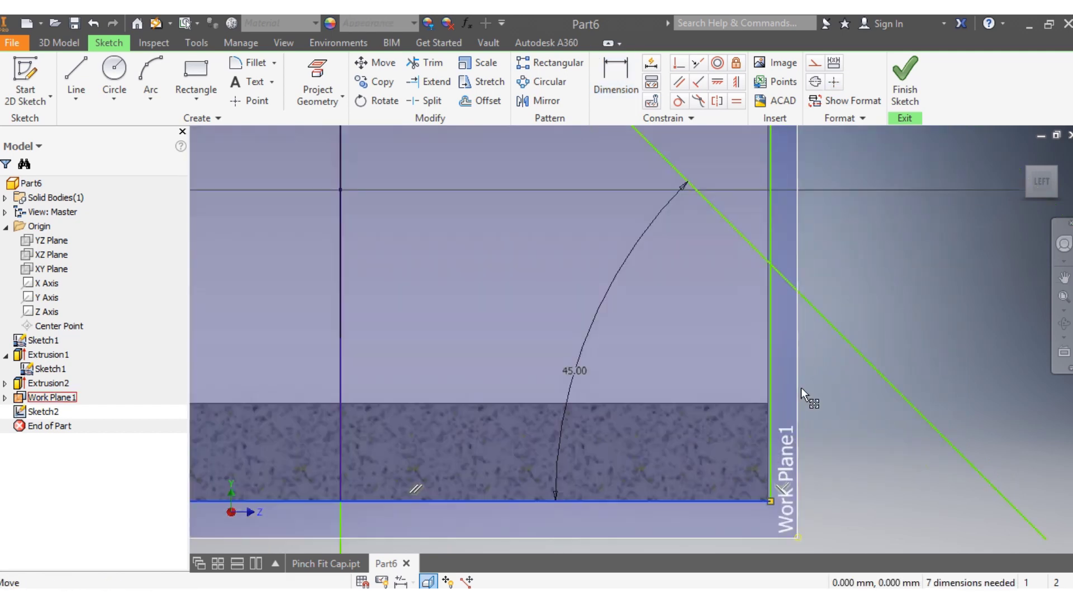
{"action": "scroll", "coordinate": [800, 387], "scroll_direction": "up", "scroll_amount": 3}
{"action": "left_click_drag", "start_coordinate": [742, 380], "coordinate": [739, 381]}
{"action": "scroll", "coordinate": [752, 425], "scroll_direction": "down", "scroll_amount": 8}
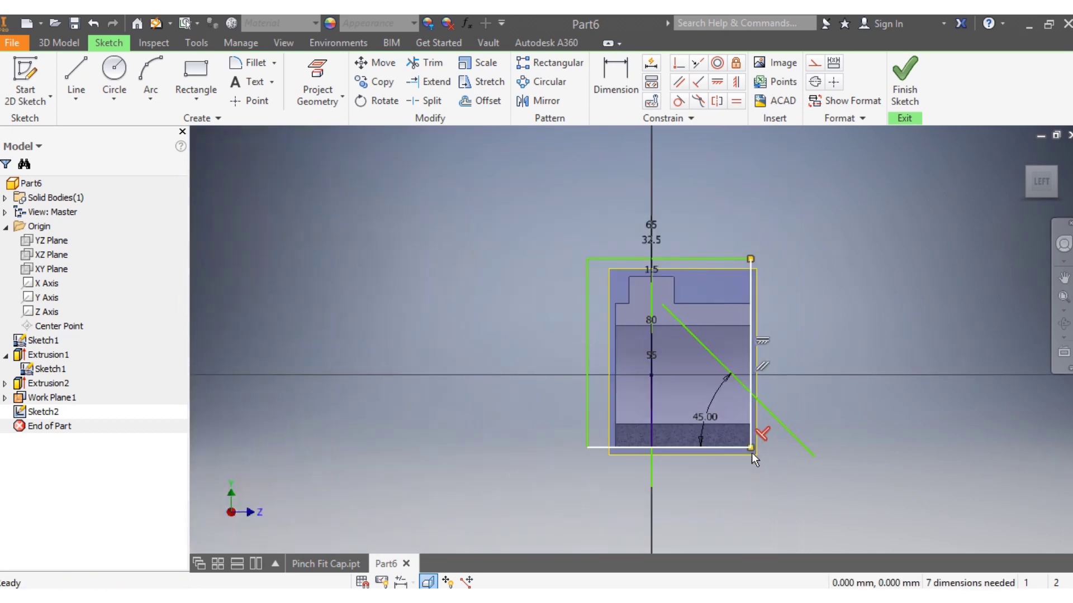
{"action": "scroll", "coordinate": [760, 447], "scroll_direction": "up", "scroll_amount": 3}
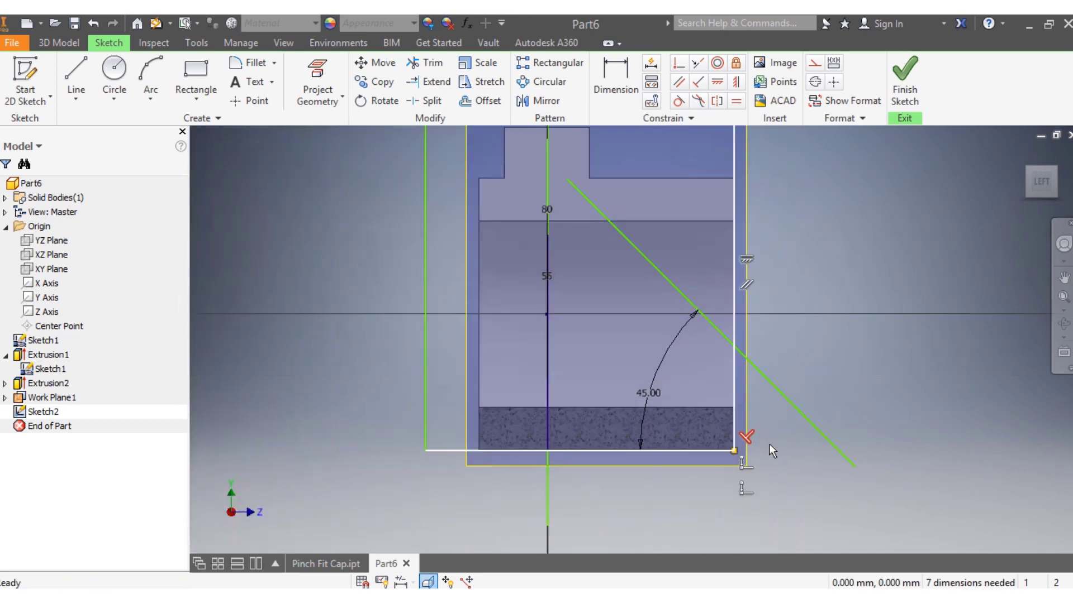
Trim the slanted line outside the rectangle and set its endpoint 40 mm above the rectangle's lower corner
{"action": "left_click", "coordinate": [424, 62]}
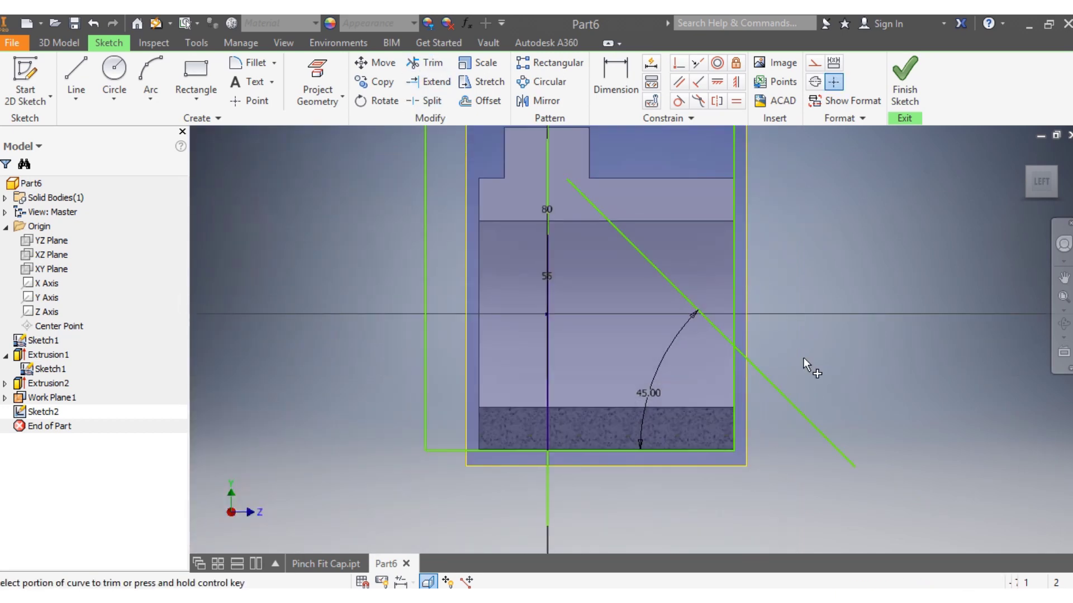
{"action": "left_click", "coordinate": [799, 411]}
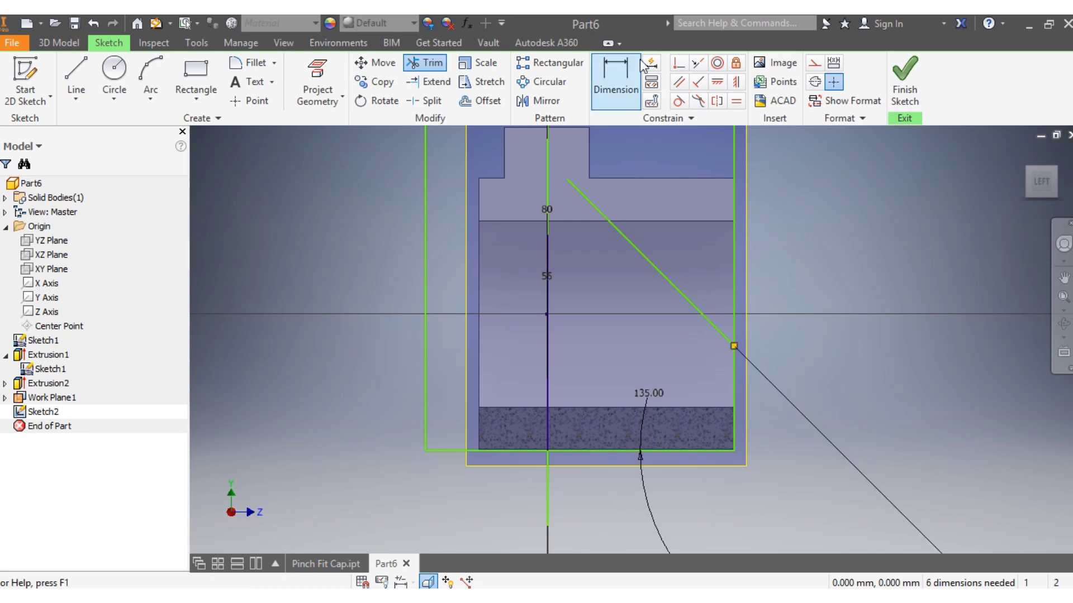
{"action": "left_click", "coordinate": [618, 74]}
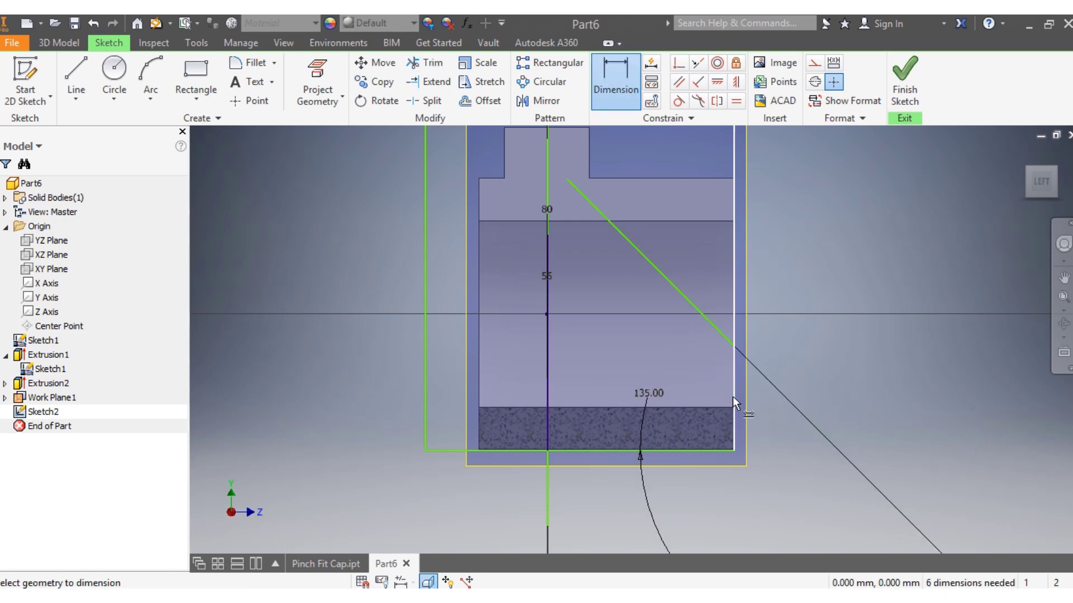
{"action": "left_click", "coordinate": [734, 345]}
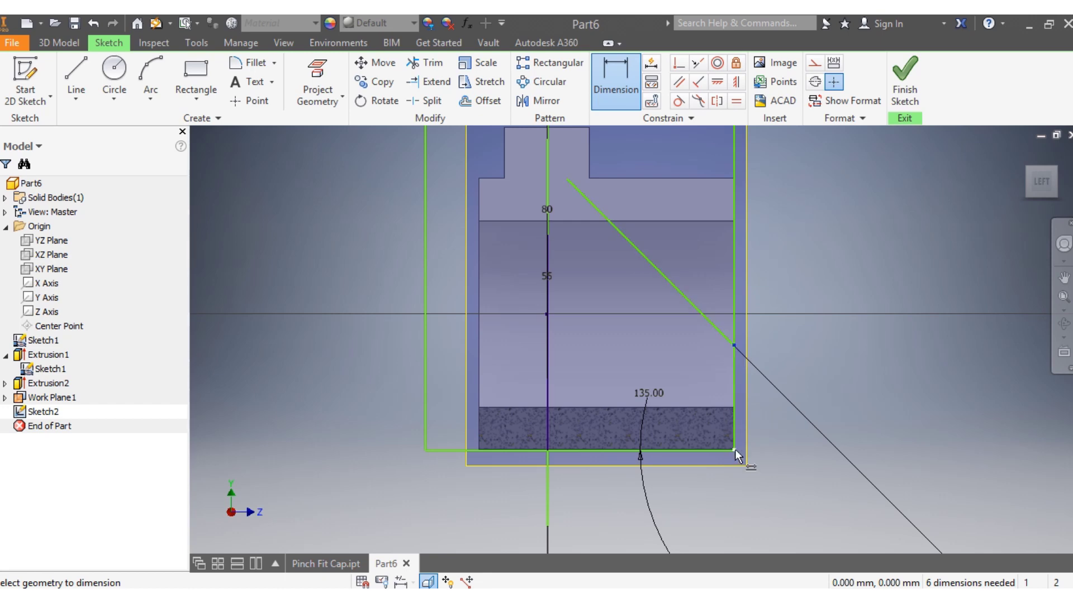
{"action": "left_click", "coordinate": [734, 450]}
{"action": "left_click", "coordinate": [831, 403]}
{"action": "left_click_drag", "start_coordinate": [825, 458], "coordinate": [778, 469]}
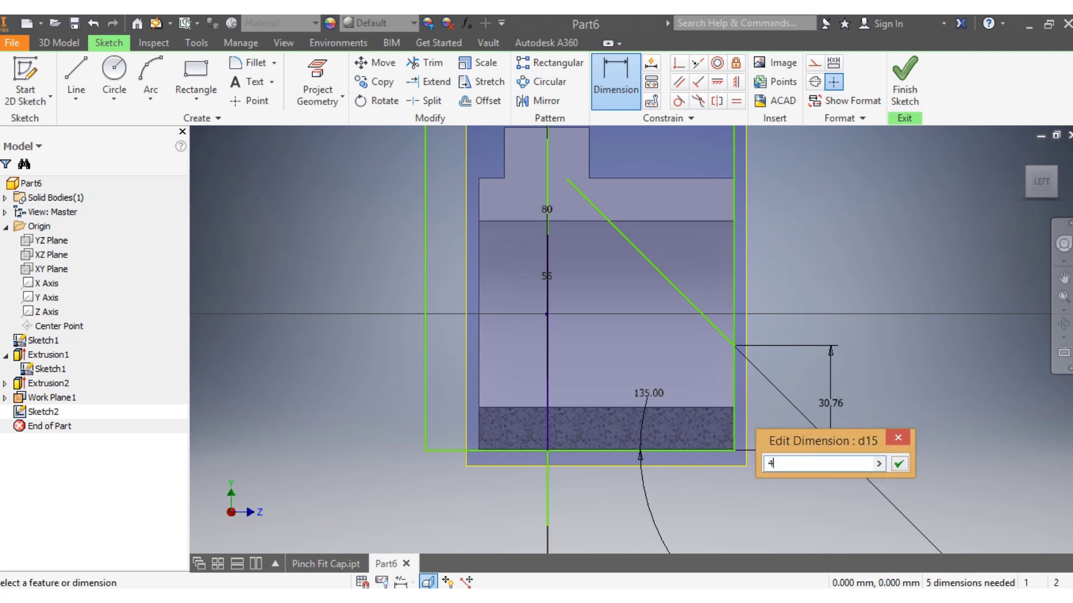
{"action": "type", "text": "40"}
{"action": "key", "text": "Return"}
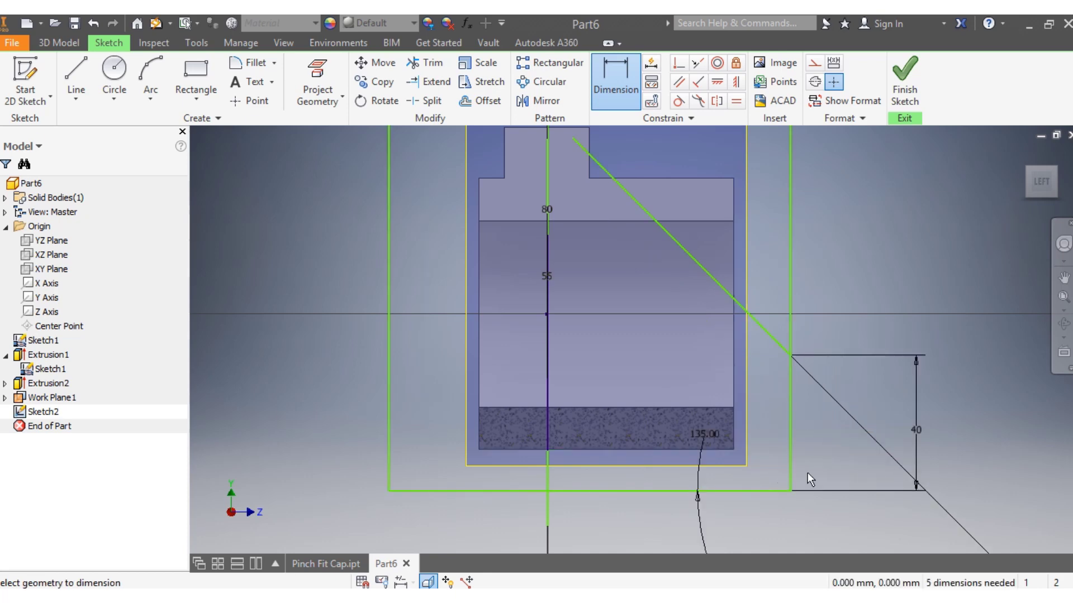
{"action": "key", "text": "Escape"}
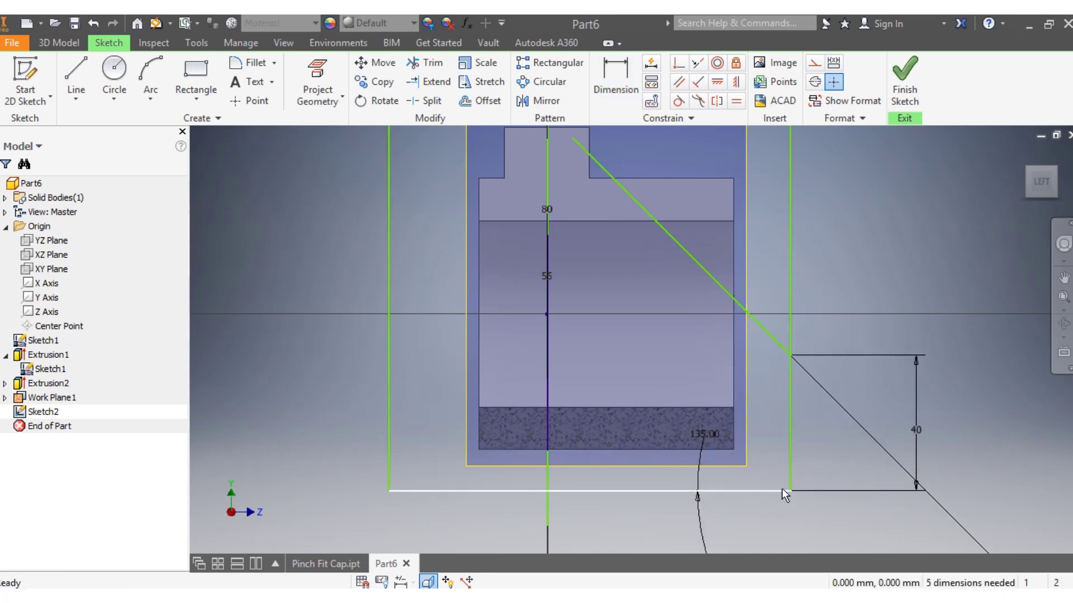
Realign the shifted rectangle's side and bottom edges with the section's side and base
{"action": "mouse_move", "coordinate": [782, 489]}
{"action": "left_mouse_down"}
{"action": "mouse_move", "coordinate": [734, 470]}
{"action": "mouse_move", "coordinate": [723, 447]}
{"action": "left_mouse_up"}
{"action": "scroll", "coordinate": [799, 389], "scroll_direction": "up", "scroll_amount": 3}
{"action": "left_click", "coordinate": [762, 400]}
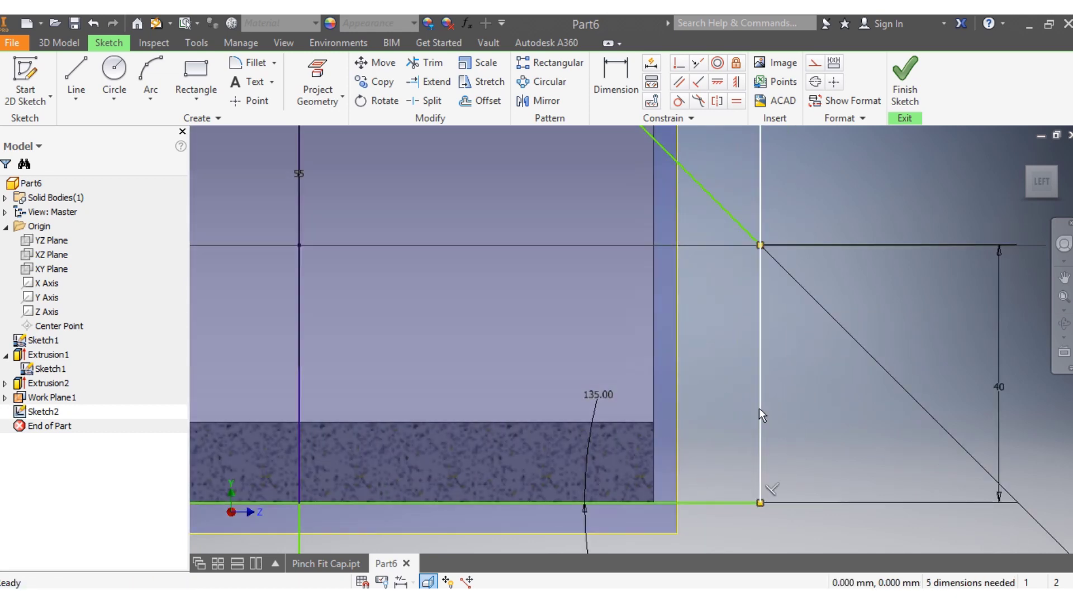
{"action": "mouse_move", "coordinate": [759, 408]}
{"action": "left_mouse_down"}
{"action": "mouse_move", "coordinate": [665, 432]}
{"action": "mouse_move", "coordinate": [648, 454]}
{"action": "mouse_move", "coordinate": [652, 495]}
{"action": "left_mouse_up"}
{"action": "left_click_drag", "start_coordinate": [443, 405], "coordinate": [442, 502]}
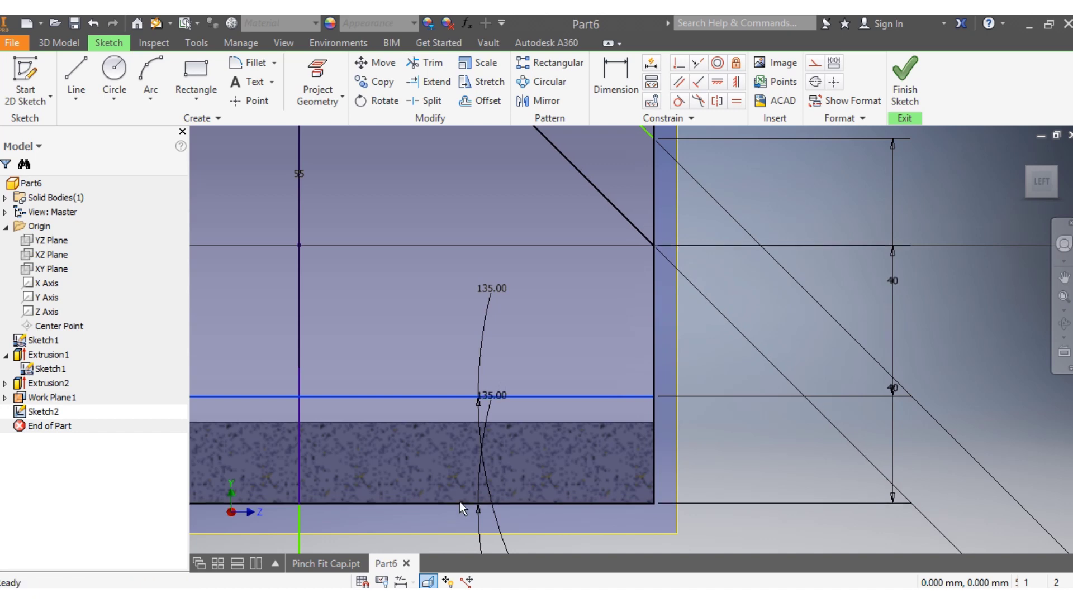
Sketch a nearly horizontal line from the slanted line at the tab's inner corner to just past the rectangle's side edge
{"action": "scroll", "coordinate": [481, 492], "scroll_direction": "down", "scroll_amount": 6}
{"action": "scroll", "coordinate": [425, 466], "scroll_direction": "up", "scroll_amount": 1}
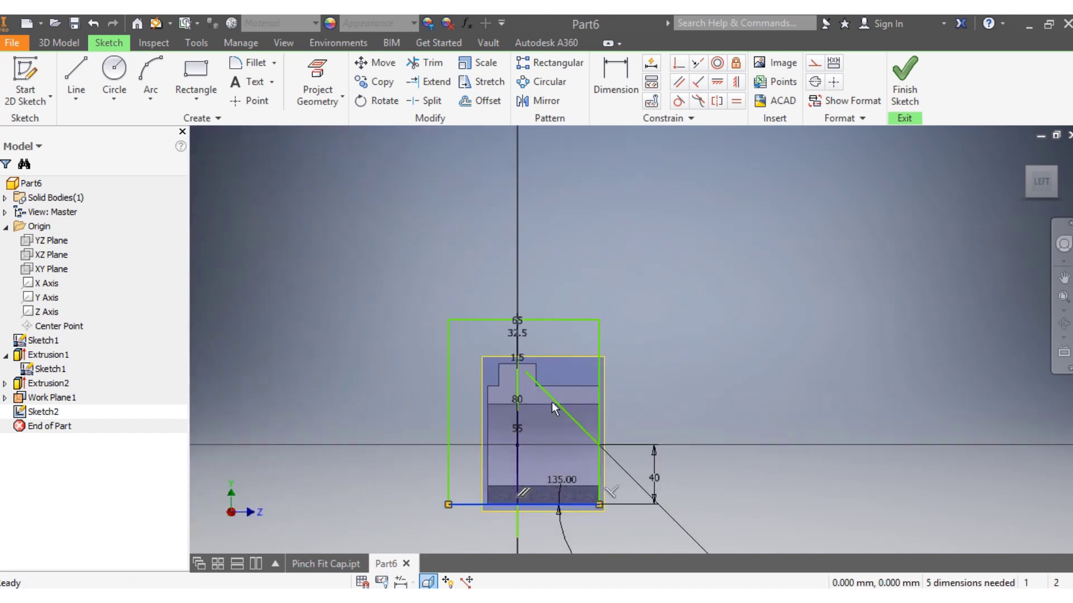
{"action": "scroll", "coordinate": [551, 402], "scroll_direction": "up", "scroll_amount": 2}
{"action": "left_click", "coordinate": [76, 73]}
{"action": "scroll", "coordinate": [517, 316], "scroll_direction": "up", "scroll_amount": 5}
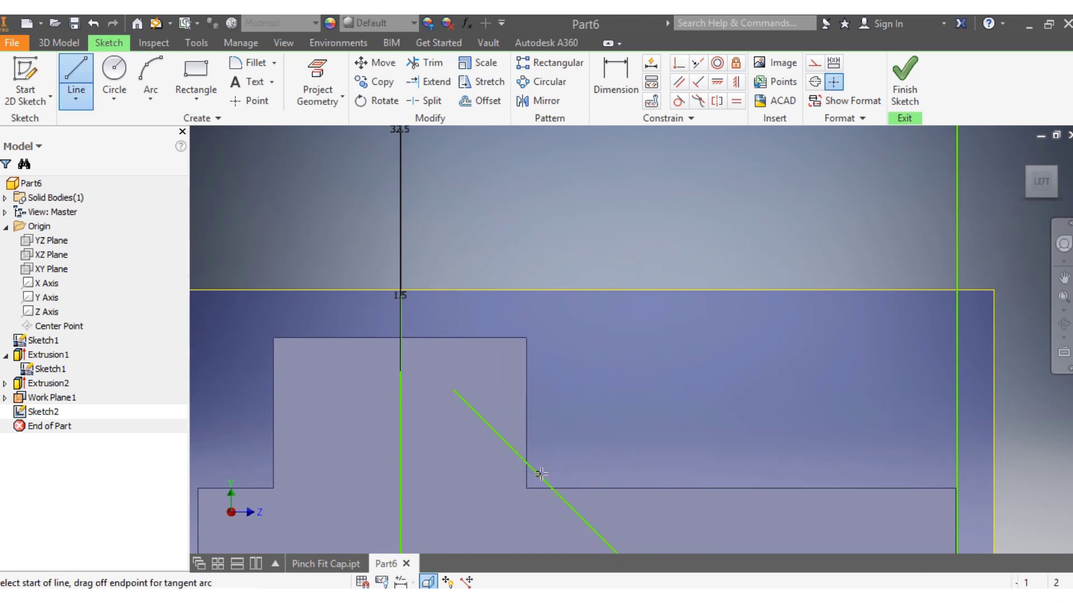
{"action": "scroll", "coordinate": [540, 474], "scroll_direction": "down", "scroll_amount": 3}
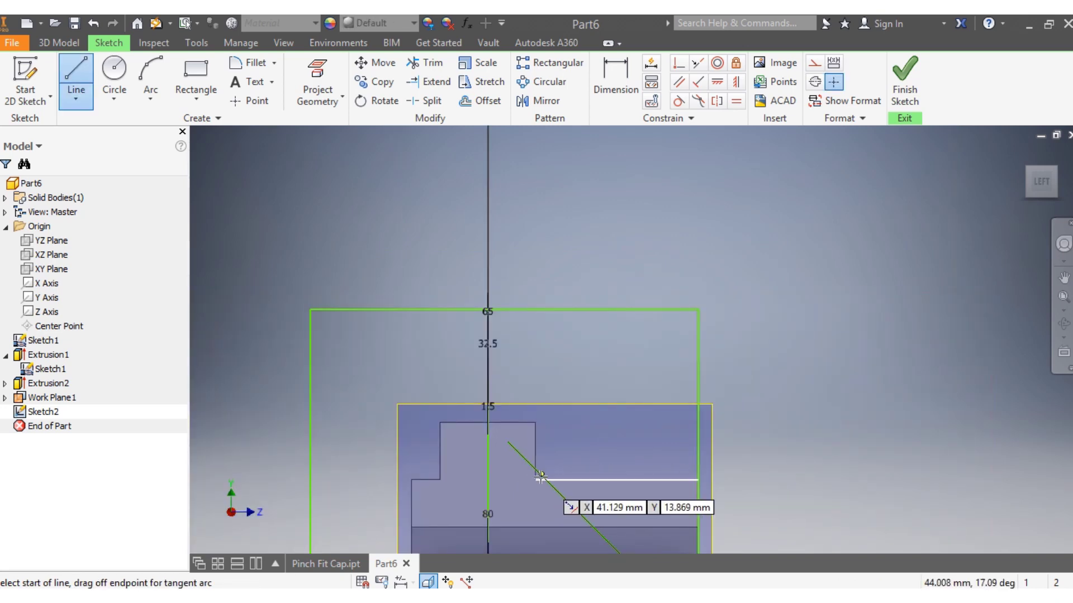
{"action": "scroll", "coordinate": [541, 476], "scroll_direction": "up", "scroll_amount": 3}
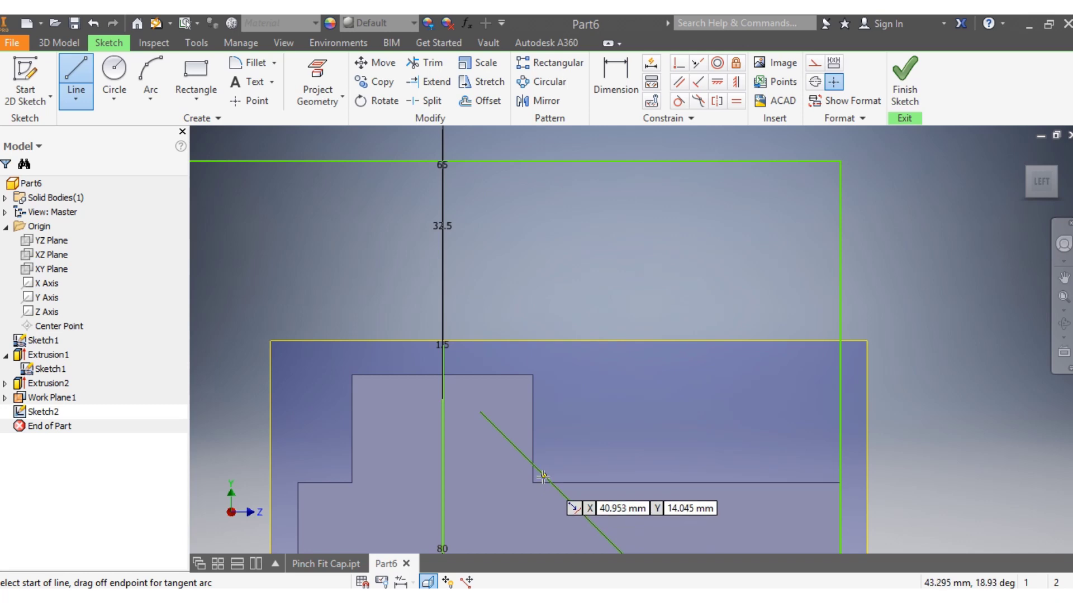
{"action": "left_click", "coordinate": [542, 476]}
{"action": "scroll", "coordinate": [894, 469], "scroll_direction": "down", "scroll_amount": 5}
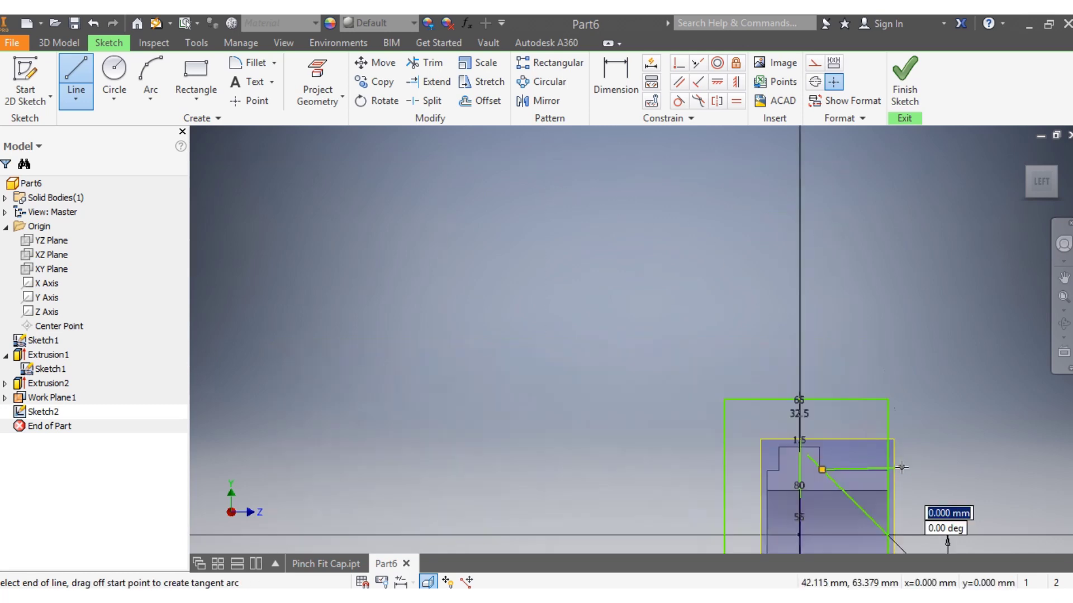
{"action": "scroll", "coordinate": [902, 468], "scroll_direction": "down", "scroll_amount": 2}
{"action": "scroll", "coordinate": [872, 472], "scroll_direction": "up", "scroll_amount": 4}
{"action": "scroll", "coordinate": [897, 481], "scroll_direction": "down", "scroll_amount": 5}
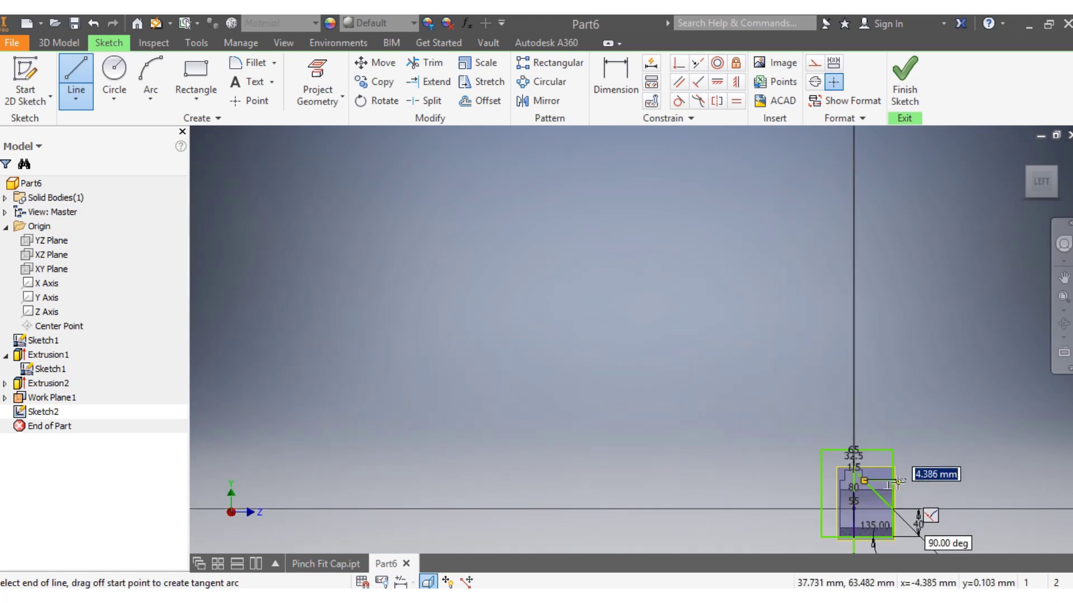
{"action": "left_click", "coordinate": [897, 480]}
{"action": "left_click_drag", "start_coordinate": [897, 480], "coordinate": [920, 494]}
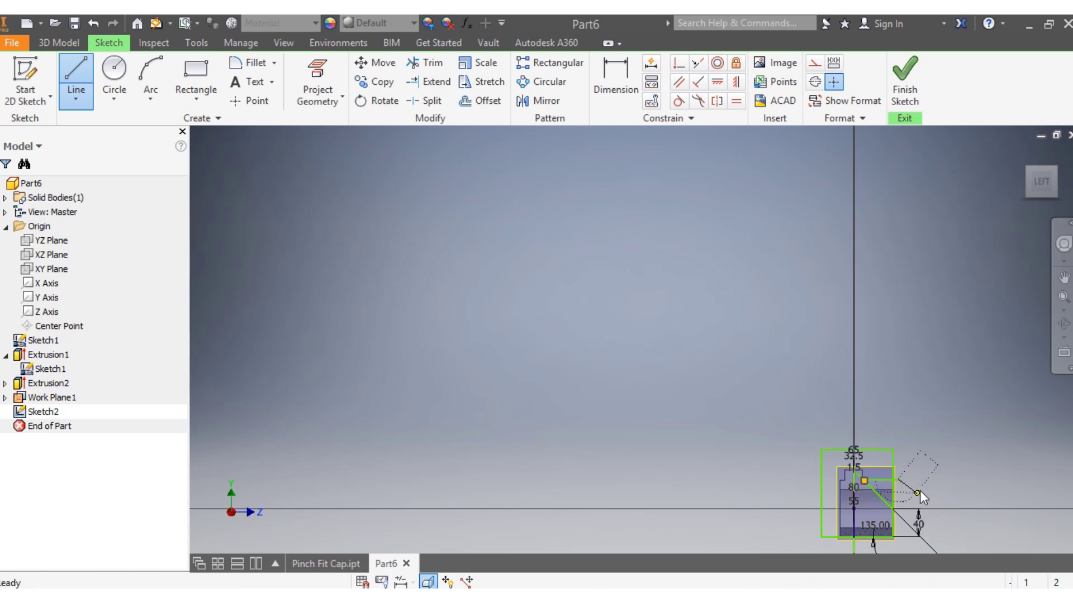
{"action": "key", "text": "Escape"}
Delete the rectangle's top, bottom and far side edges, keeping only the side edge joined to the slanted line
{"action": "scroll", "coordinate": [921, 492], "scroll_direction": "up", "scroll_amount": 2}
{"action": "scroll", "coordinate": [904, 496], "scroll_direction": "up", "scroll_amount": 4}
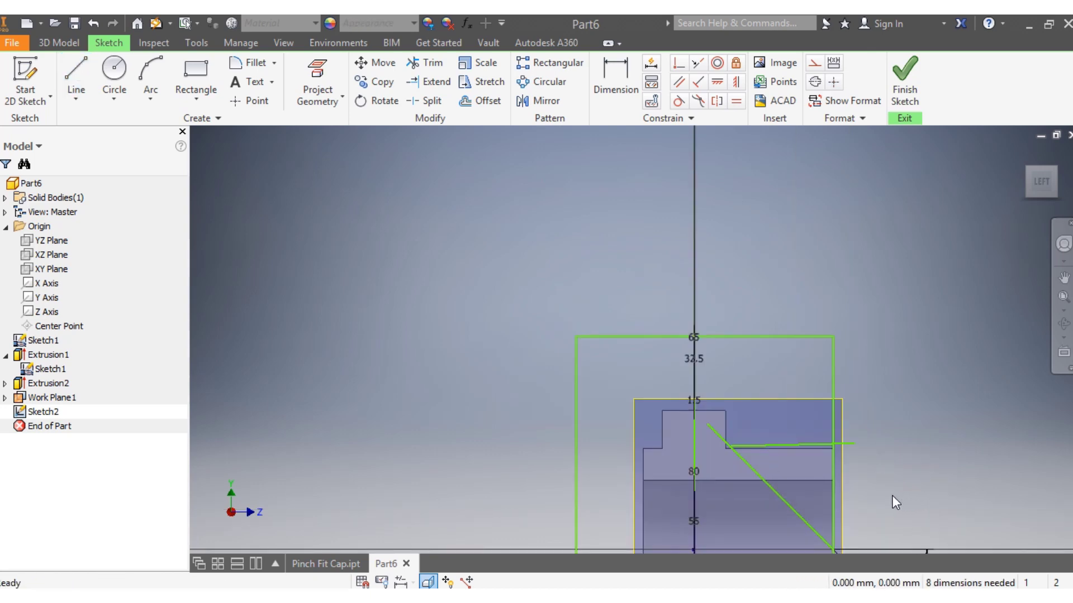
{"action": "left_click", "coordinate": [613, 336]}
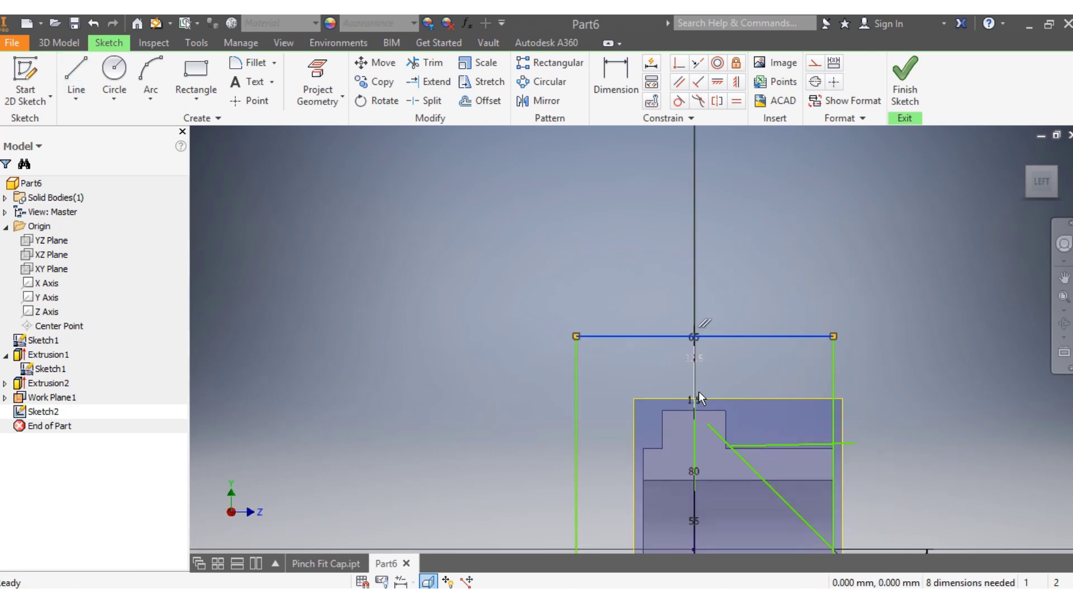
{"action": "key", "text": "Delete"}
{"action": "scroll", "coordinate": [709, 445], "scroll_direction": "down", "scroll_amount": 5}
{"action": "scroll", "coordinate": [699, 474], "scroll_direction": "up", "scroll_amount": 7}
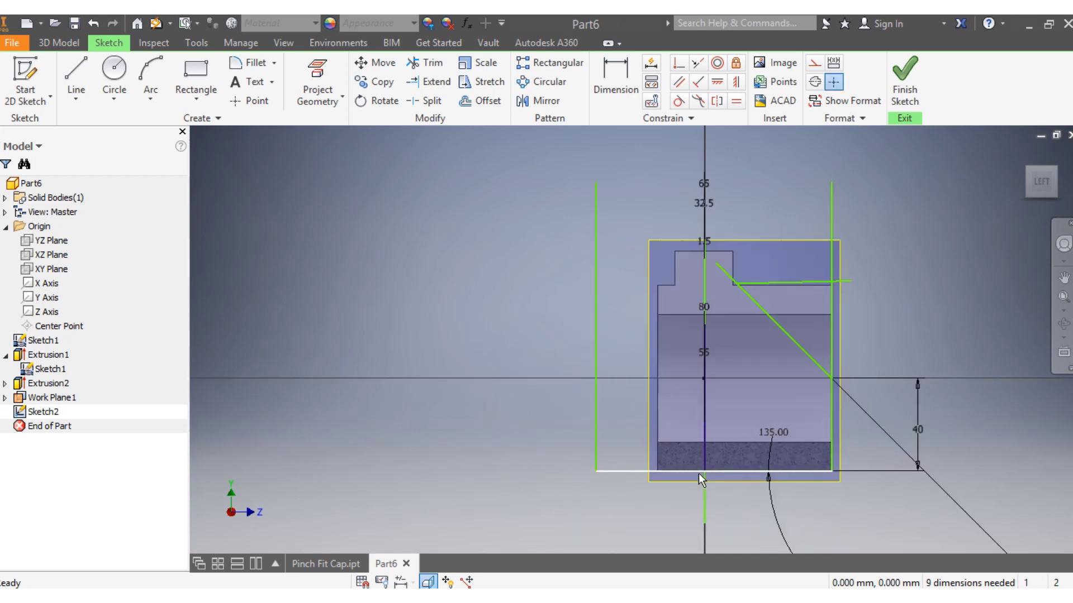
{"action": "left_click", "coordinate": [503, 430]}
{"action": "key", "text": "Delete"}
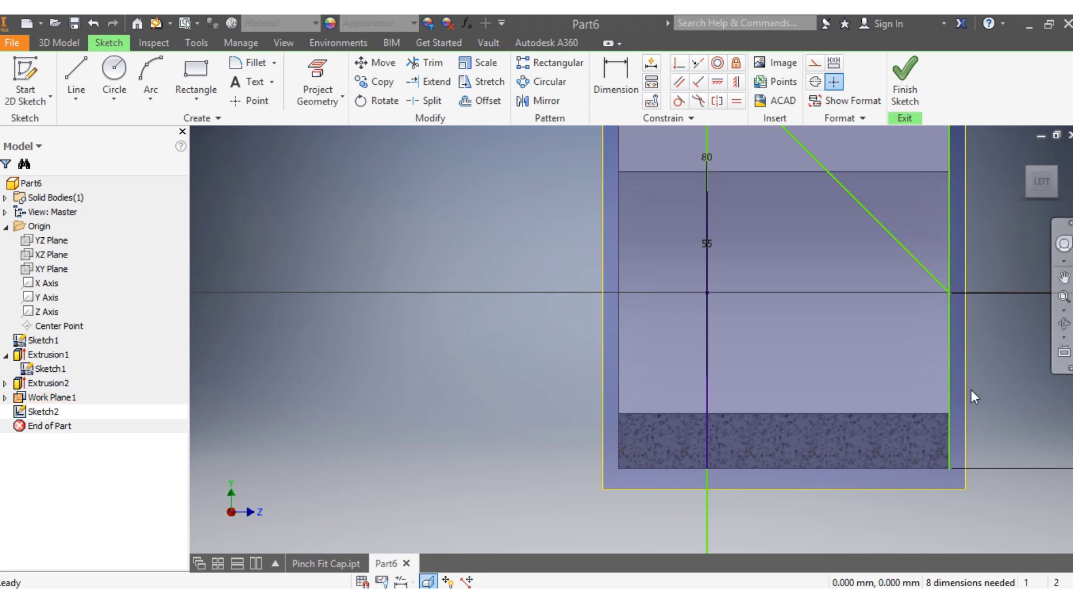
Try to trim the vertical edge below the slanted line, and trim the nearly horizontal line's overhang past that edge
{"action": "scroll", "coordinate": [970, 390], "scroll_direction": "up", "scroll_amount": 3}
{"action": "scroll", "coordinate": [930, 431], "scroll_direction": "down", "scroll_amount": 4}
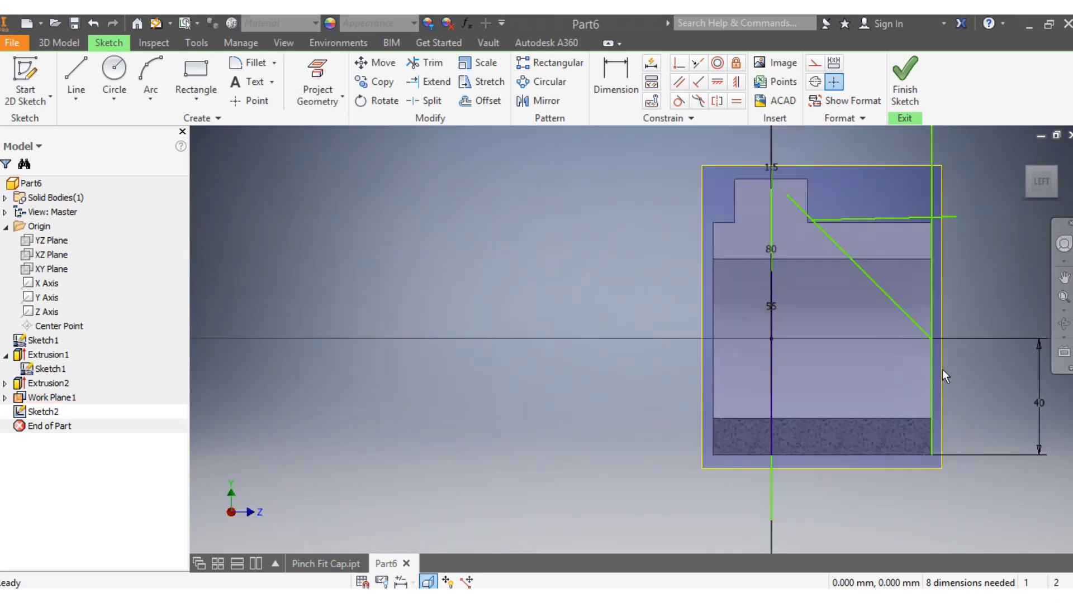
{"action": "left_click", "coordinate": [425, 63]}
{"action": "left_click", "coordinate": [932, 434]}
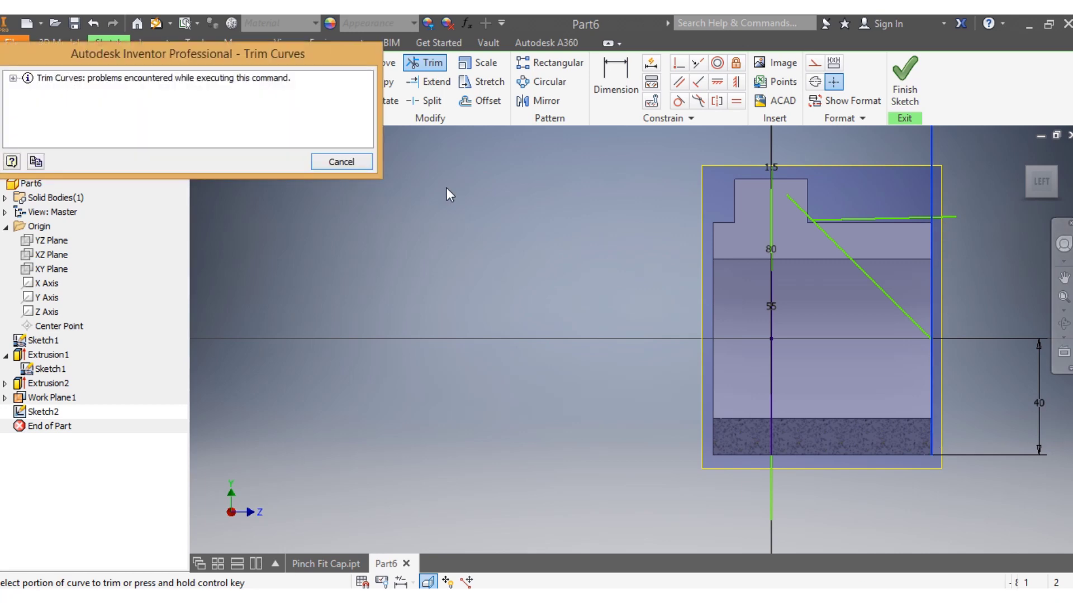
{"action": "left_click", "coordinate": [341, 162]}
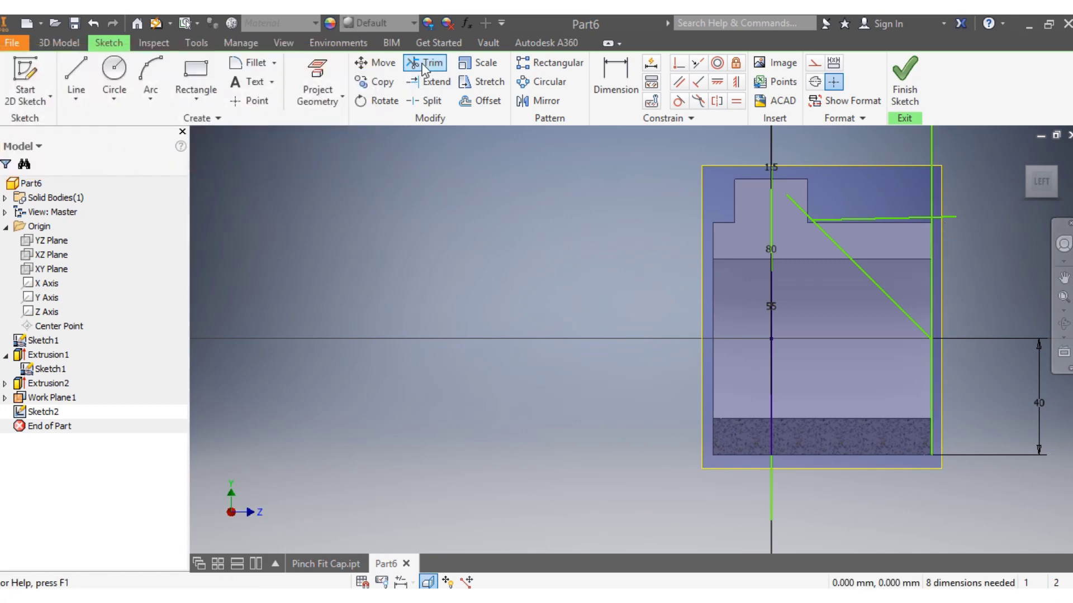
{"action": "left_click", "coordinate": [950, 216]}
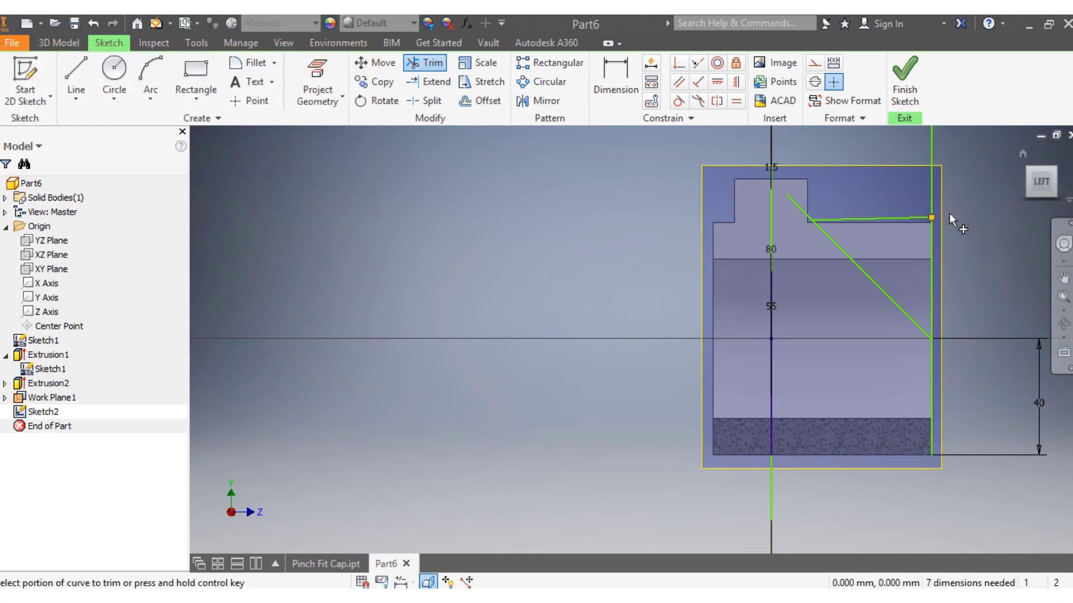
Trim the vertical edge above the nearly horizontal line and the slanted line's overhang to leave a closed triangle
{"action": "left_click", "coordinate": [929, 149]}
{"action": "left_click", "coordinate": [799, 205]}
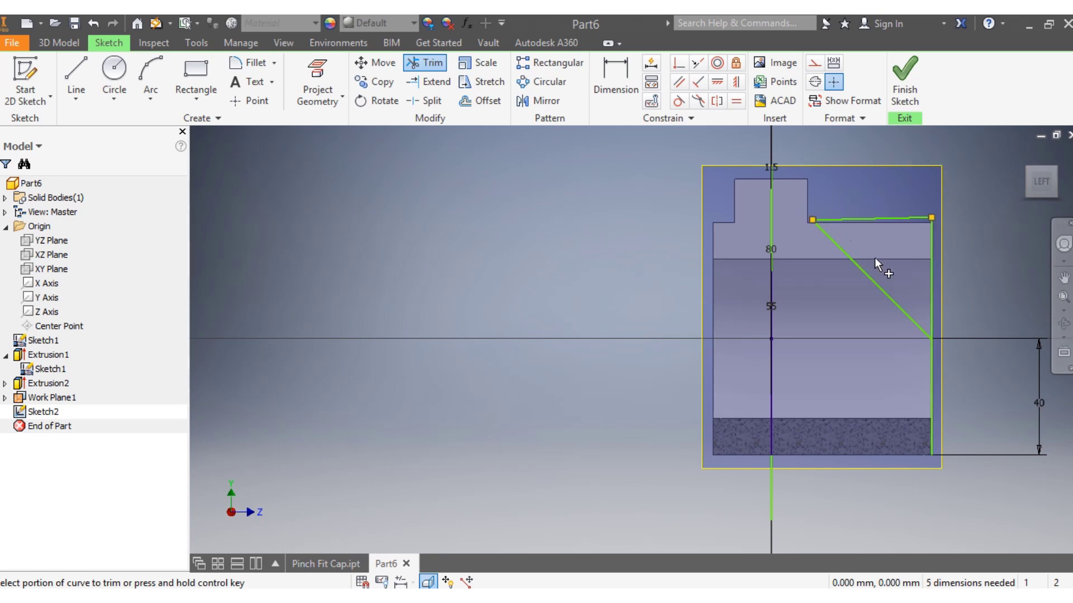
{"action": "key", "text": "Escape"}
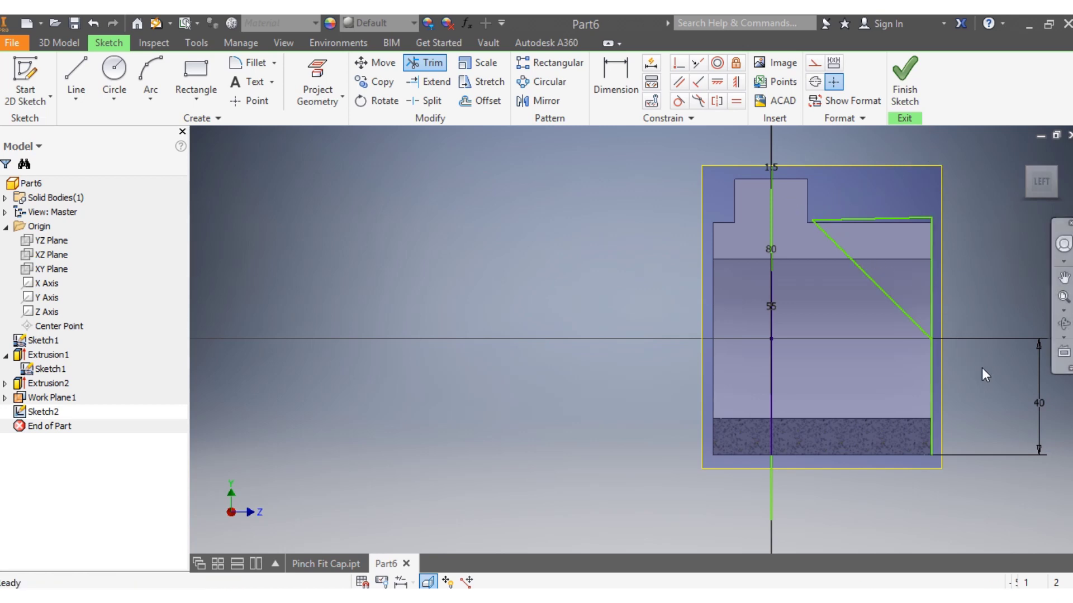
{"action": "scroll", "coordinate": [981, 368], "scroll_direction": "up", "scroll_amount": 3}
{"action": "scroll", "coordinate": [1007, 365], "scroll_direction": "down", "scroll_amount": 4}
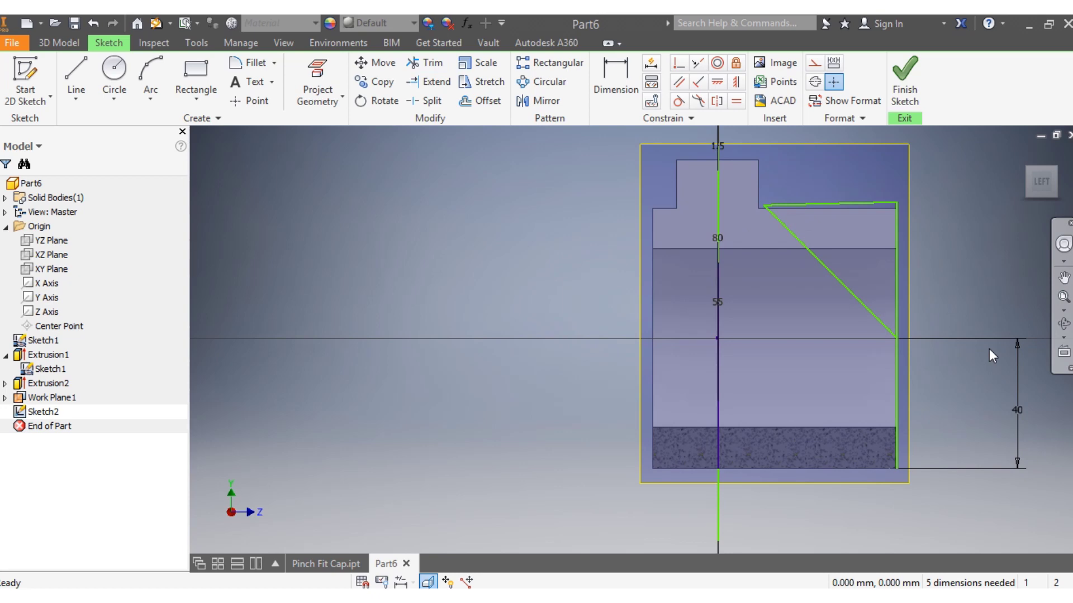
Cut the triangular profile through the ring with a symmetric extrusion of 200 mm
{"action": "left_click", "coordinate": [59, 43]}
{"action": "left_click", "coordinate": [126, 84]}
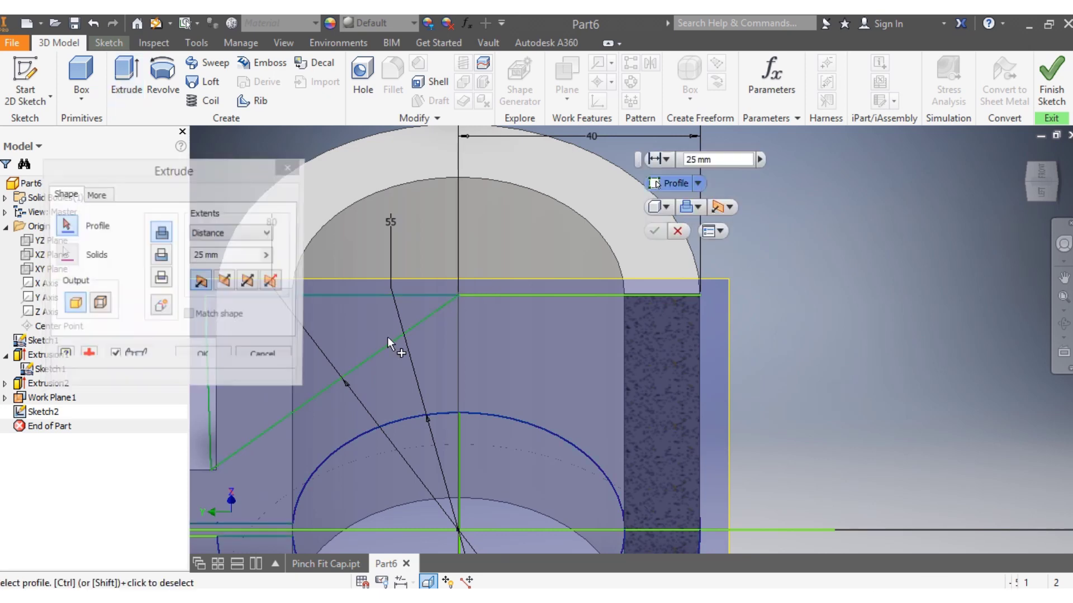
{"action": "scroll", "coordinate": [387, 337], "scroll_direction": "down", "scroll_amount": 5}
{"action": "scroll", "coordinate": [448, 315], "scroll_direction": "up", "scroll_amount": 2}
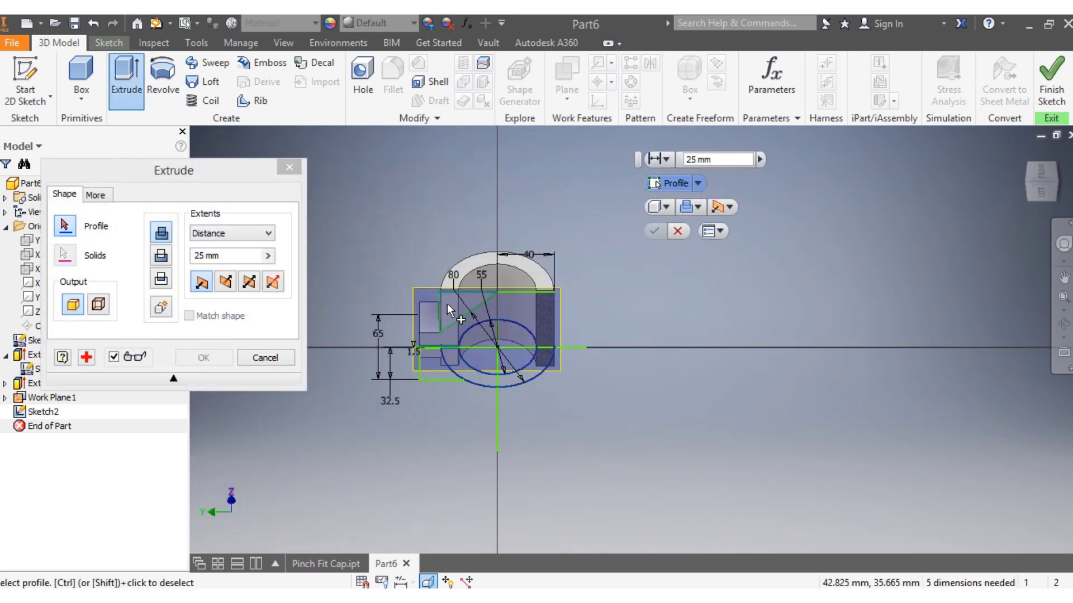
{"action": "scroll", "coordinate": [447, 303], "scroll_direction": "up", "scroll_amount": 3}
{"action": "left_click", "coordinate": [447, 303]}
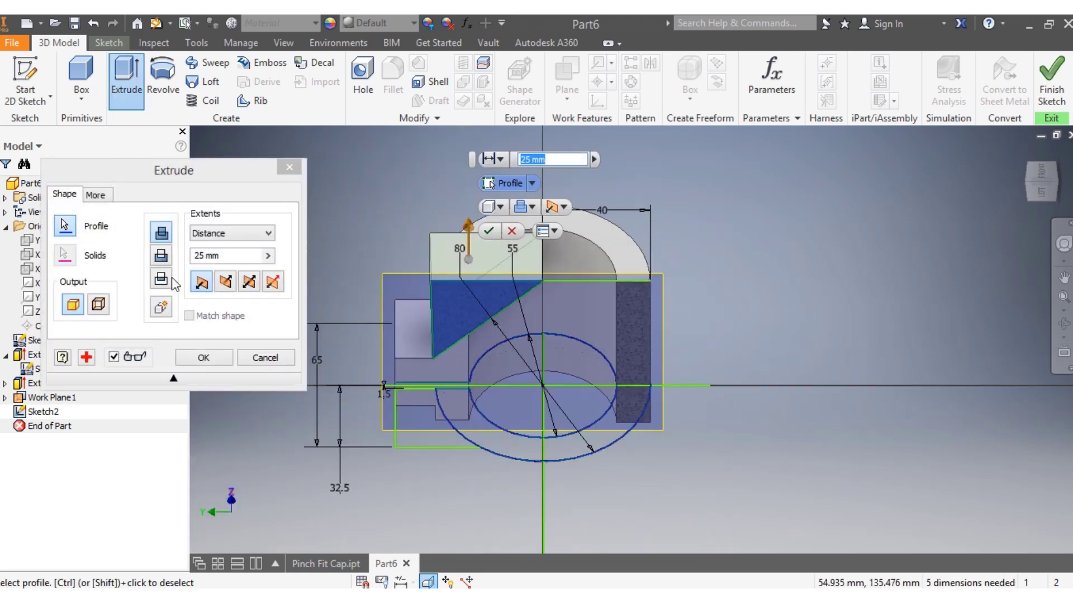
{"action": "left_click_drag", "start_coordinate": [207, 257], "coordinate": [194, 256]}
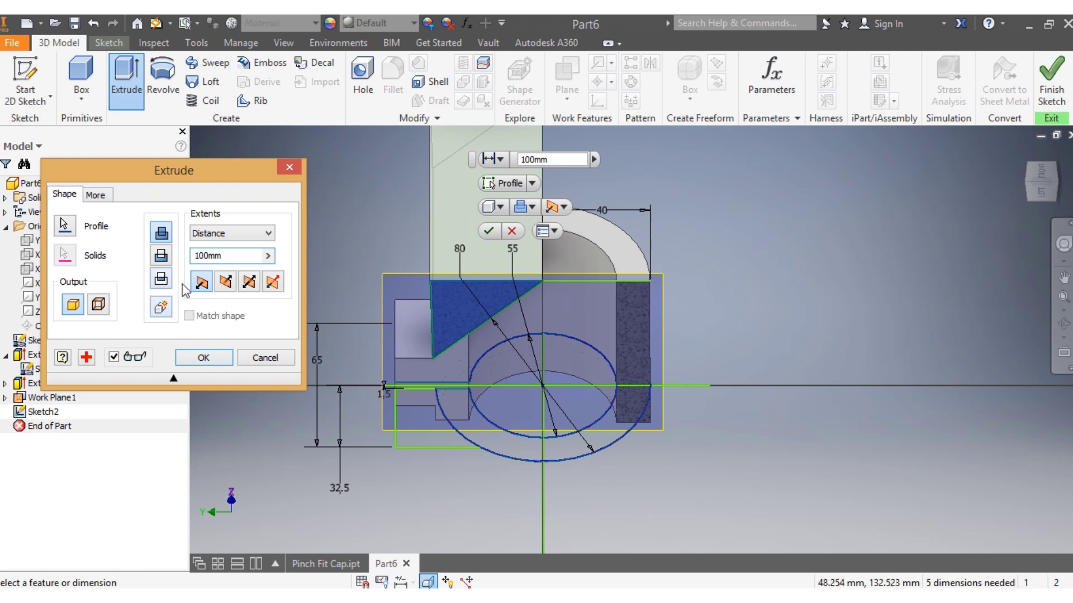
{"action": "left_click", "coordinate": [249, 283]}
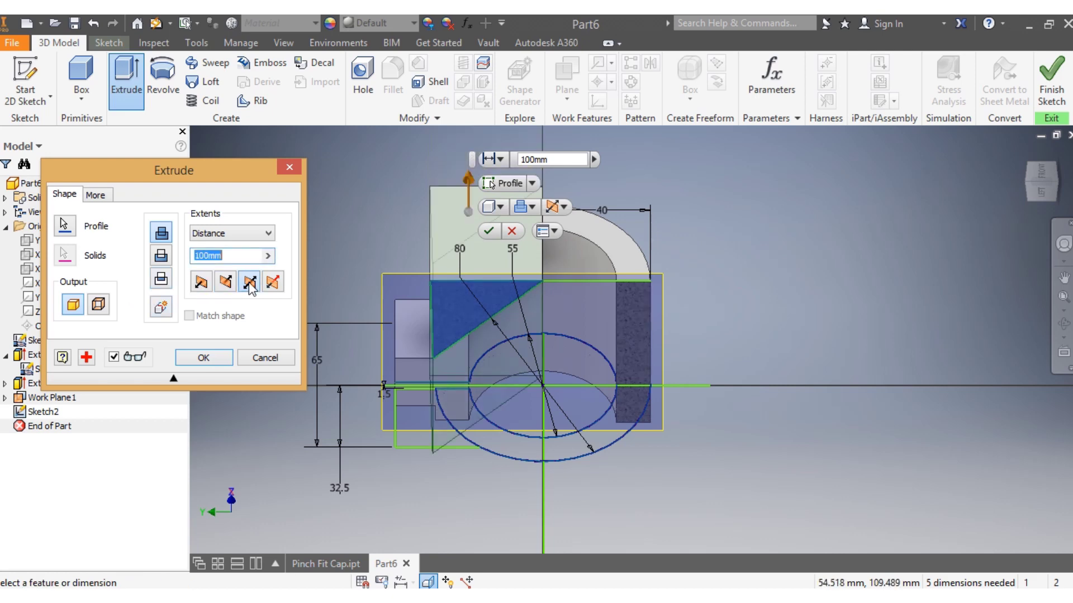
{"action": "left_click", "coordinate": [197, 255]}
{"action": "key", "text": "BackSpace"}
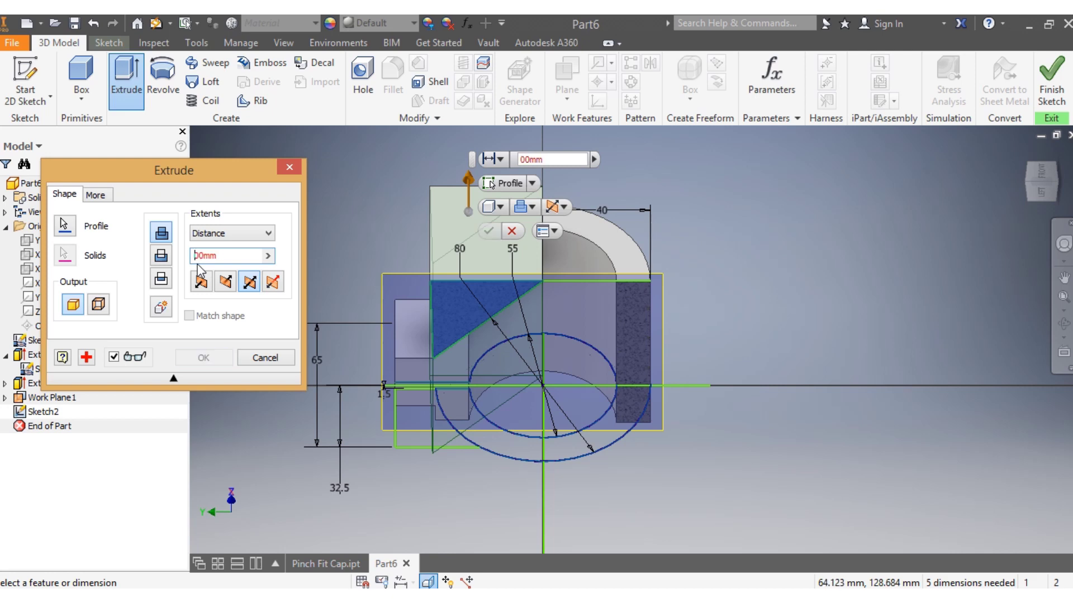
{"action": "type", "text": "2"}
{"action": "left_click", "coordinate": [160, 259]}
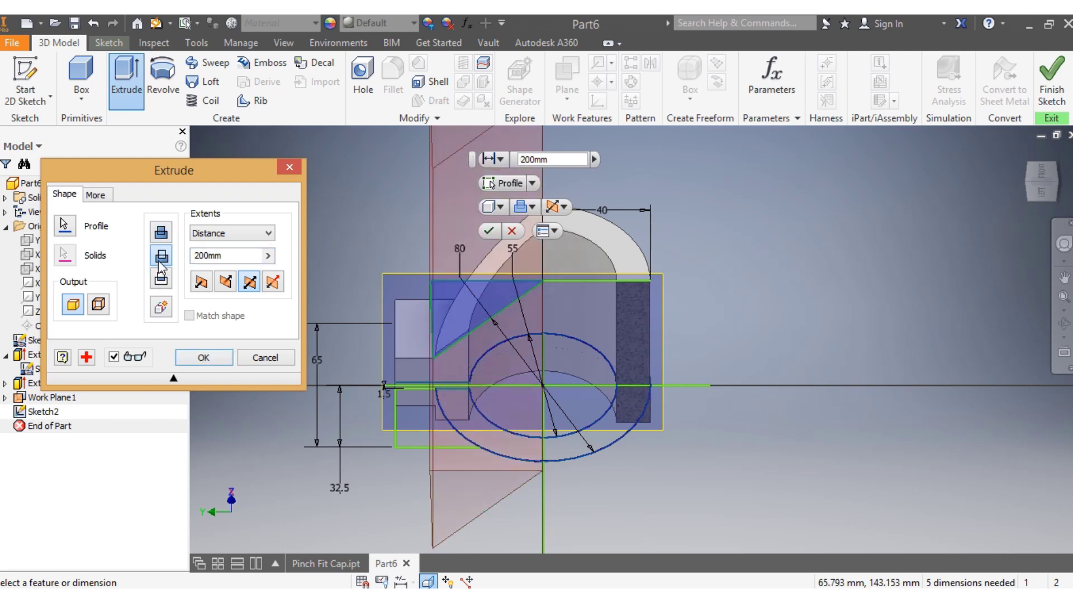
{"action": "left_click", "coordinate": [212, 354]}
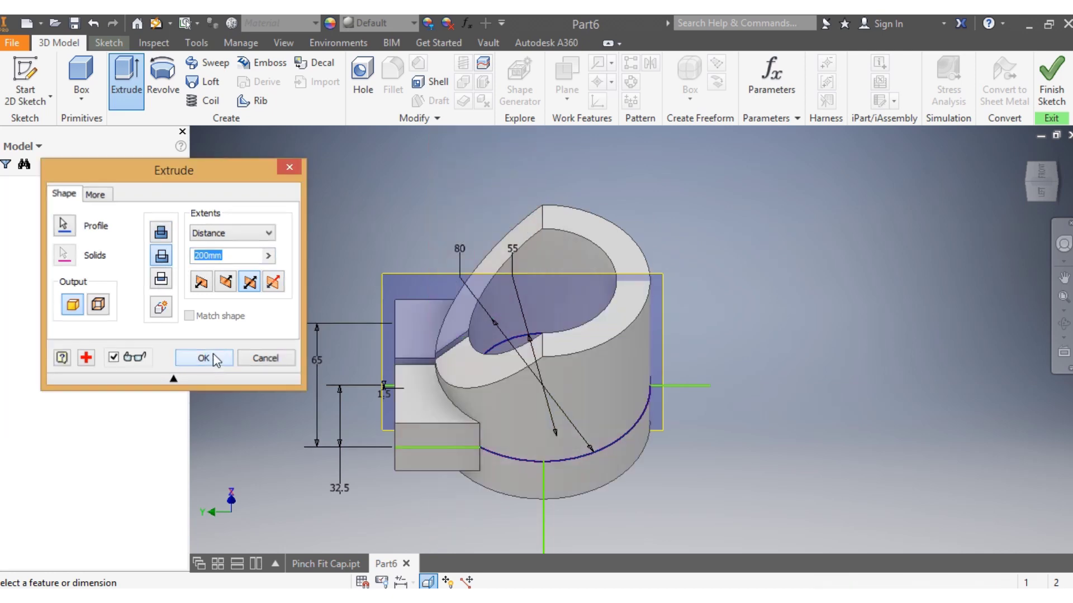
Start a sketch on the clamp tab's outer face and draw two concentric circles on its midline, the inner about 13 mm in diameter
{"action": "left_click", "coordinate": [1038, 190]}
{"action": "scroll", "coordinate": [592, 390], "scroll_direction": "down", "scroll_amount": 5}
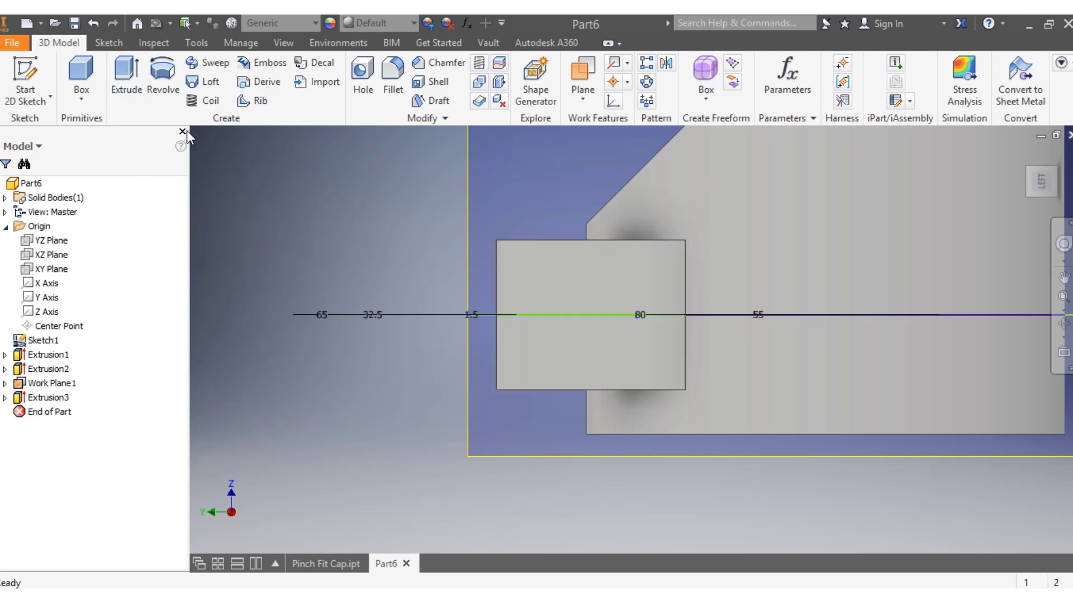
{"action": "right_click", "coordinate": [578, 337]}
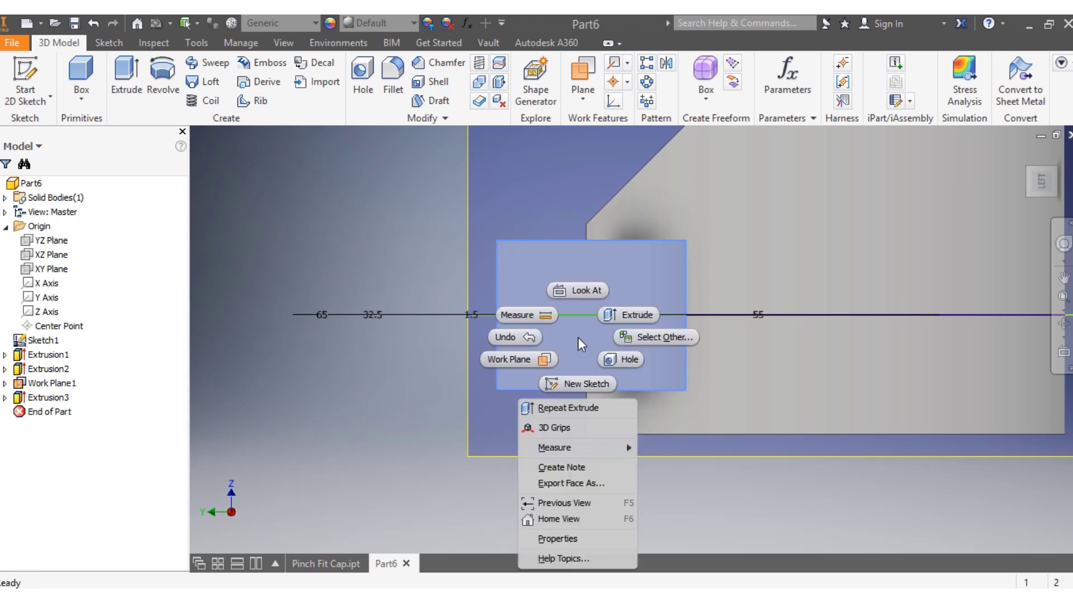
{"action": "left_click", "coordinate": [579, 382]}
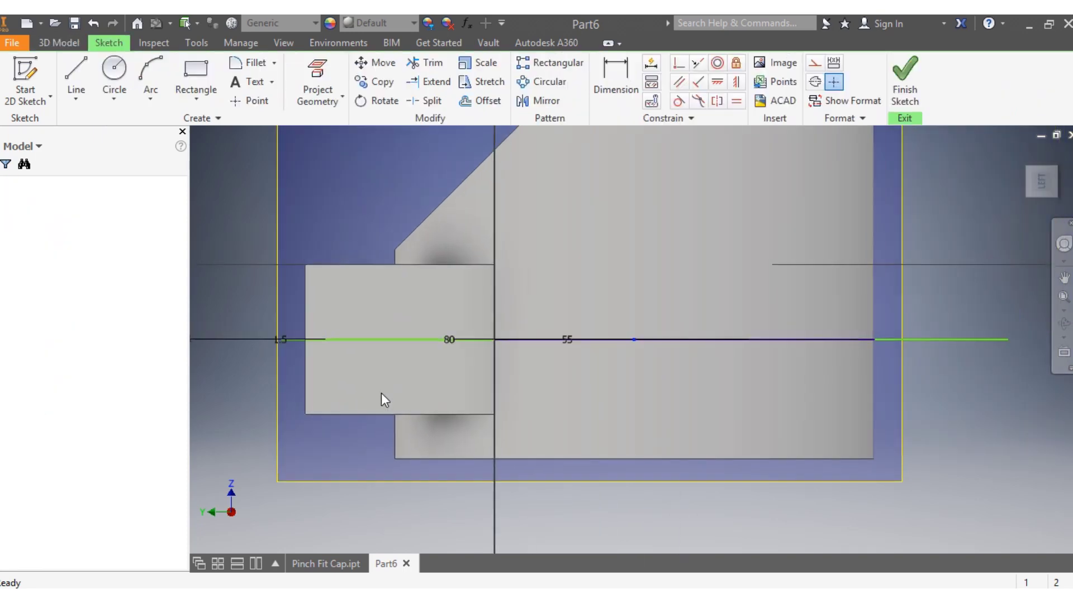
{"action": "left_click", "coordinate": [114, 73]}
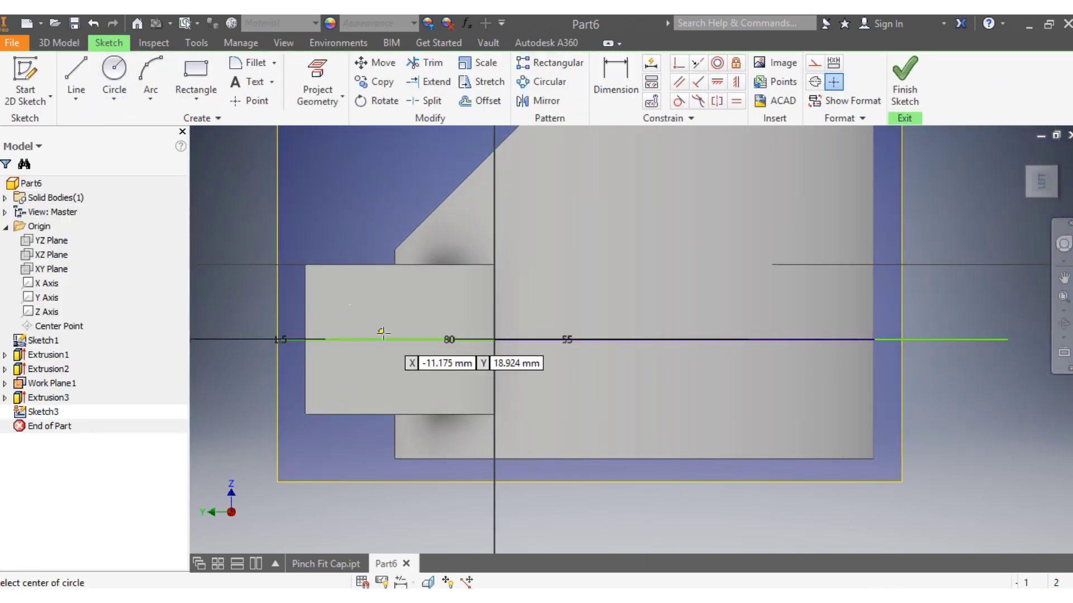
{"action": "left_click", "coordinate": [388, 340]}
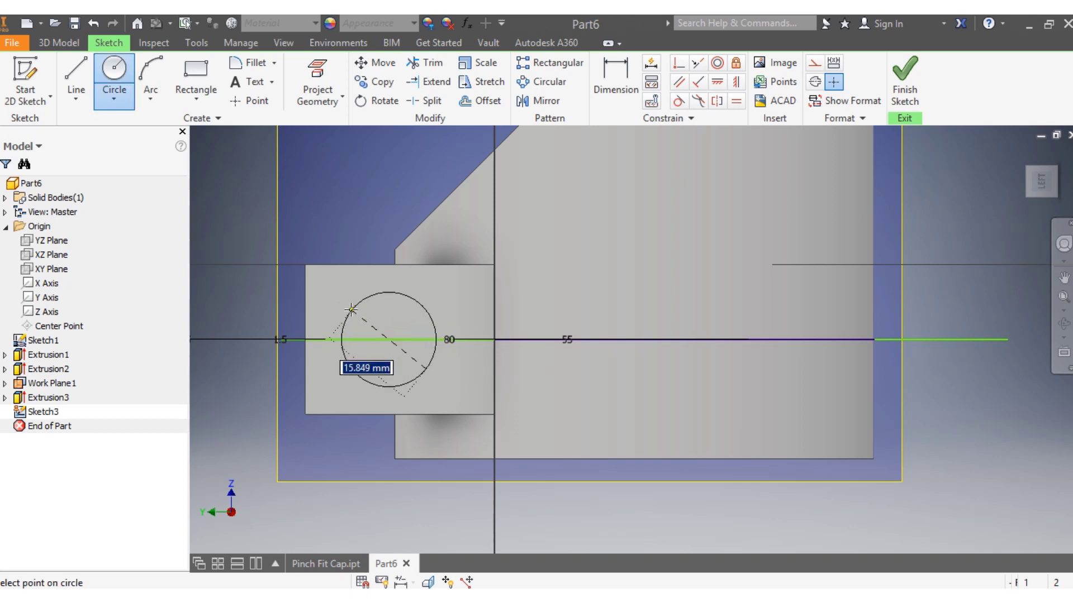
{"action": "left_click", "coordinate": [338, 298]}
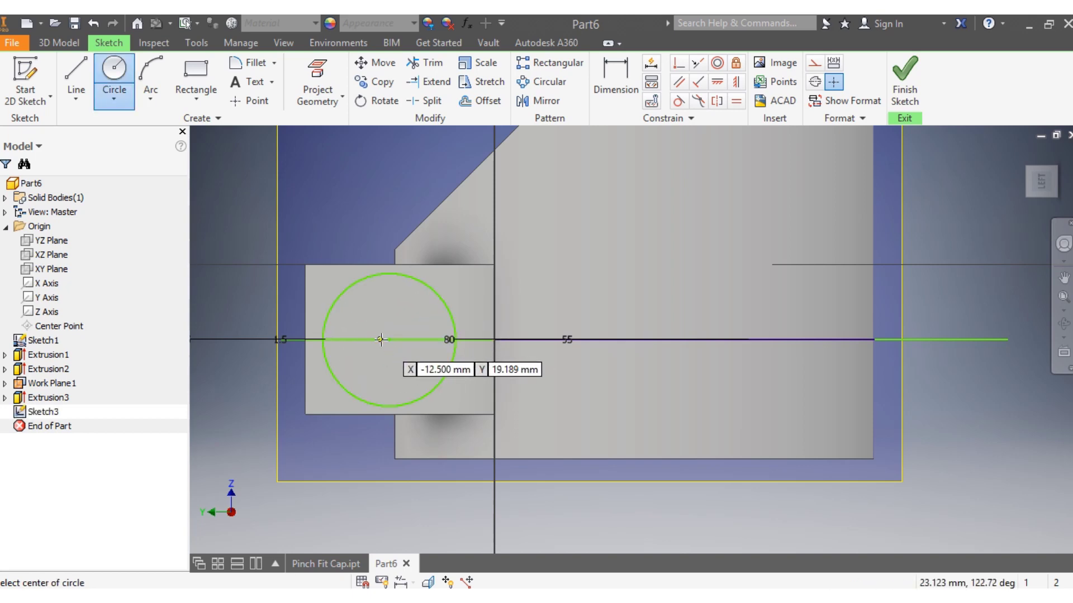
{"action": "left_click", "coordinate": [388, 339]}
{"action": "left_click", "coordinate": [366, 307]}
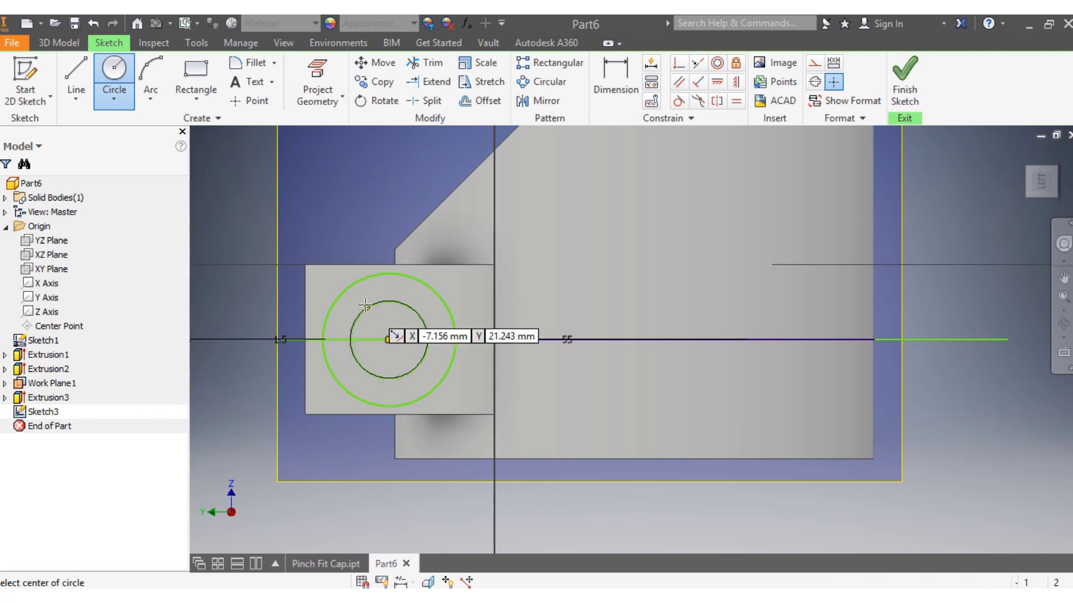
Dimension the inner circle's diameter as 8 mm
{"action": "left_click", "coordinate": [626, 79]}
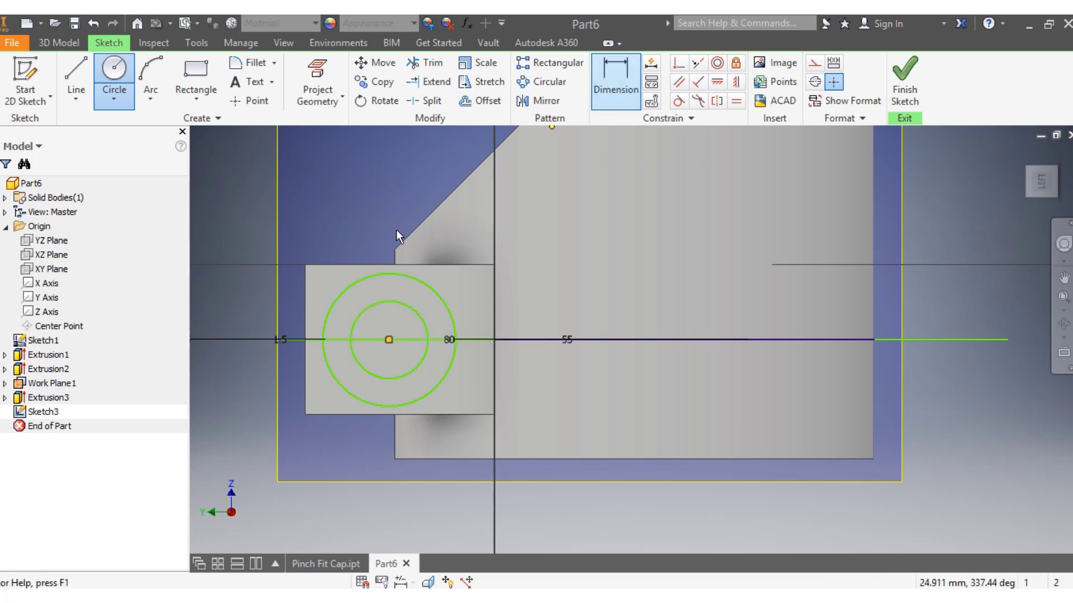
{"action": "left_click", "coordinate": [414, 307]}
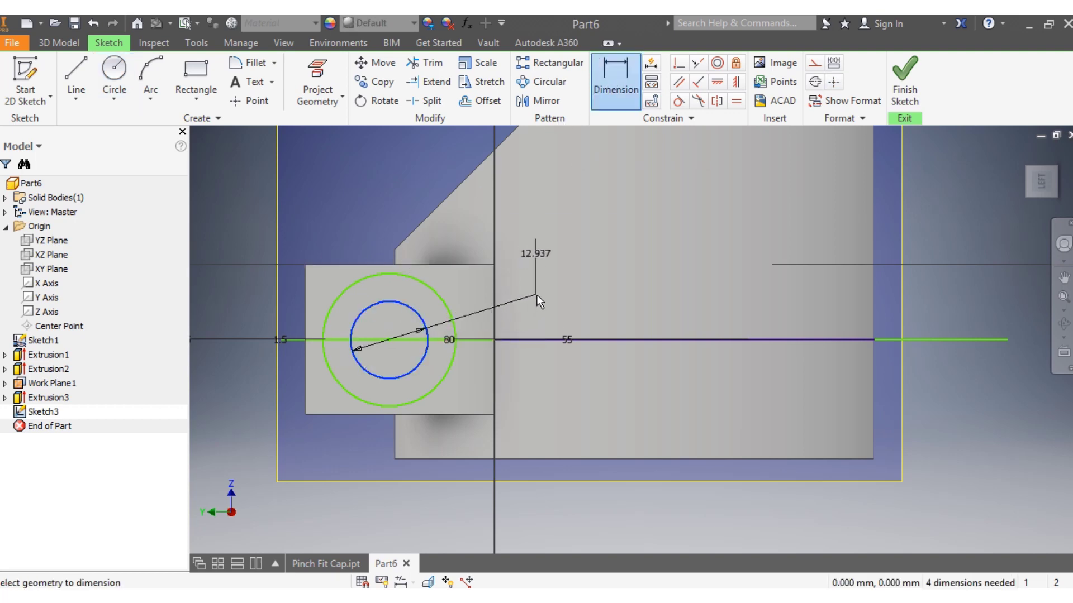
{"action": "left_click", "coordinate": [536, 294]}
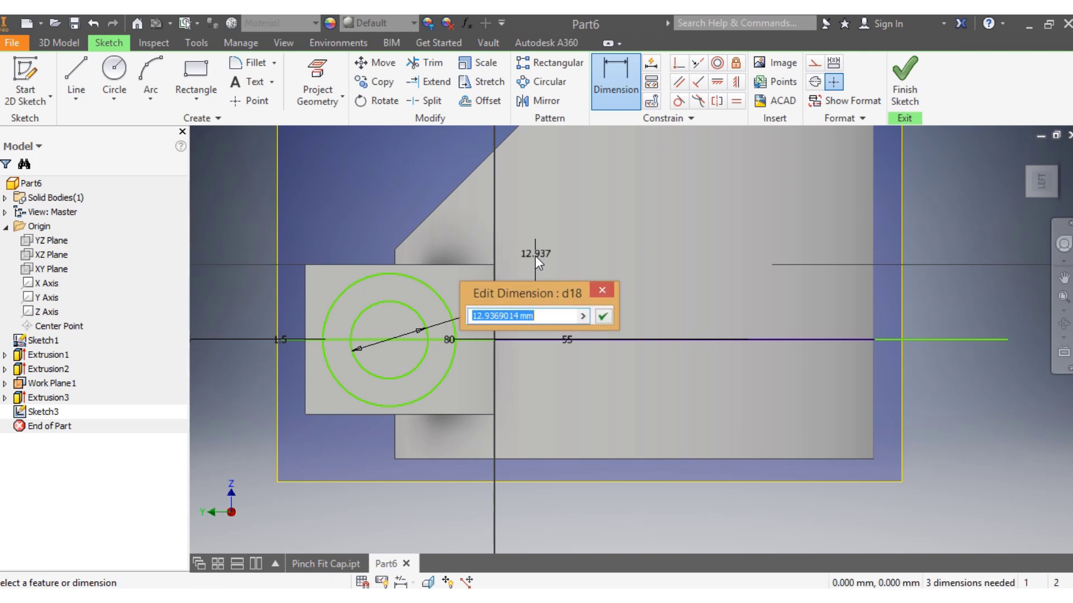
{"action": "type", "text": "8"}
{"action": "key", "text": "Return"}
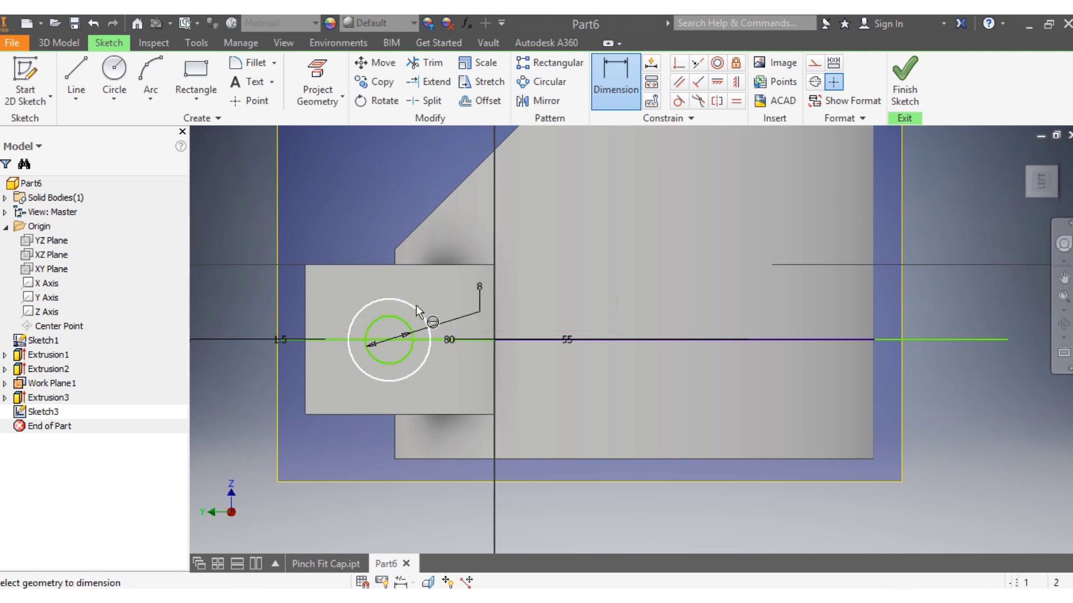
Dimension the outer circle's diameter as 12 mm
{"action": "left_click", "coordinate": [413, 304]}
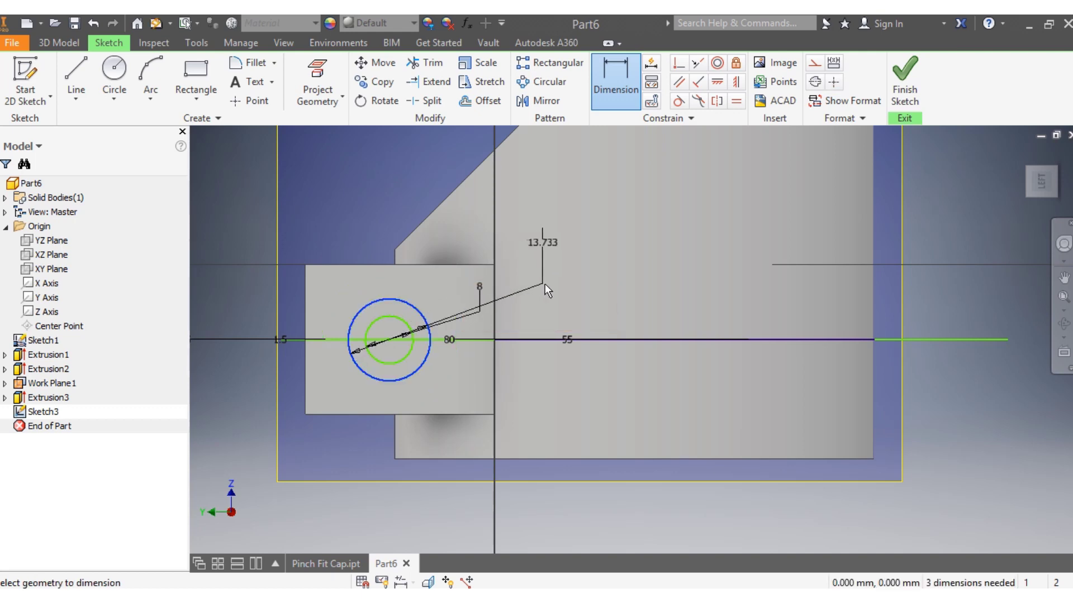
{"action": "left_click", "coordinate": [544, 282]}
{"action": "left_click", "coordinate": [541, 268]}
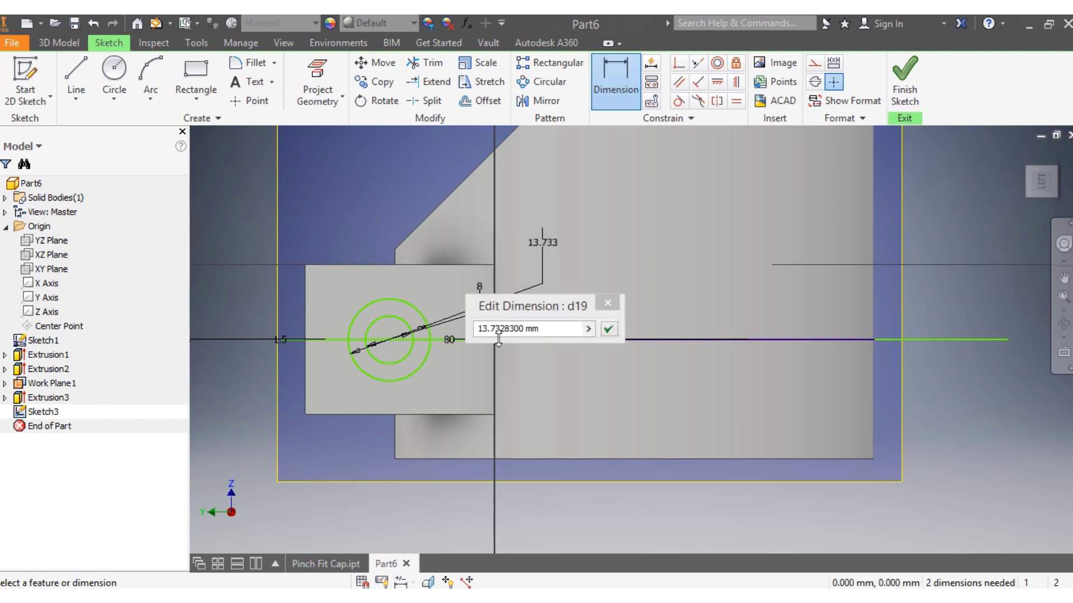
{"action": "left_click_drag", "start_coordinate": [515, 329], "coordinate": [491, 330]}
{"action": "type", "text": "12"}
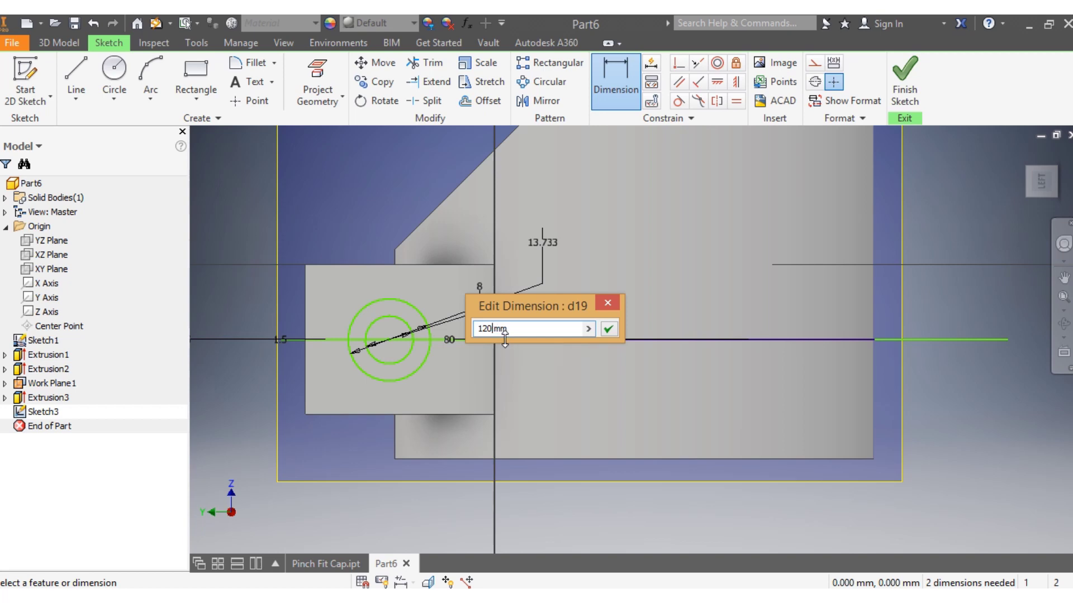
{"action": "key", "text": "Return"}
{"action": "scroll", "coordinate": [381, 392], "scroll_direction": "down", "scroll_amount": 3}
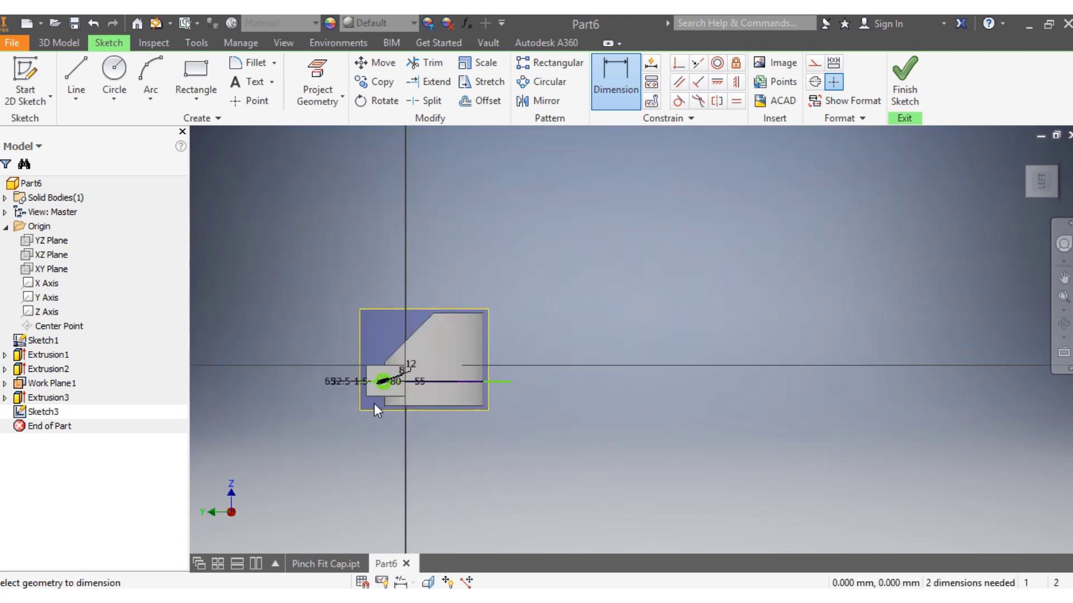
{"action": "scroll", "coordinate": [373, 404], "scroll_direction": "up", "scroll_amount": 3}
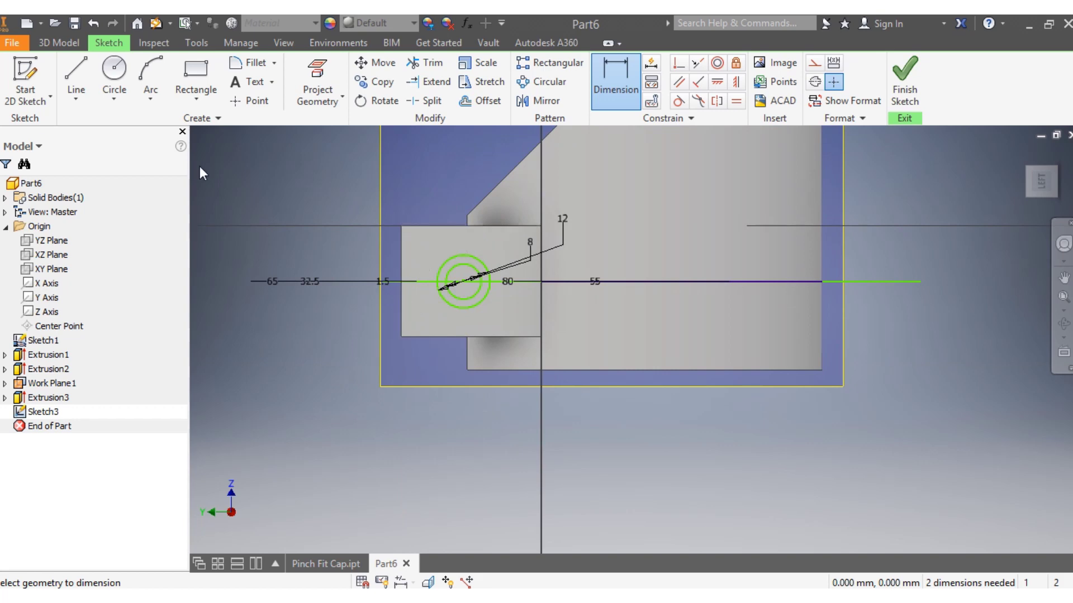
Cut the inner circle through both clamp tabs with a symmetric extrusion of 200 mm
{"action": "left_click", "coordinate": [59, 42]}
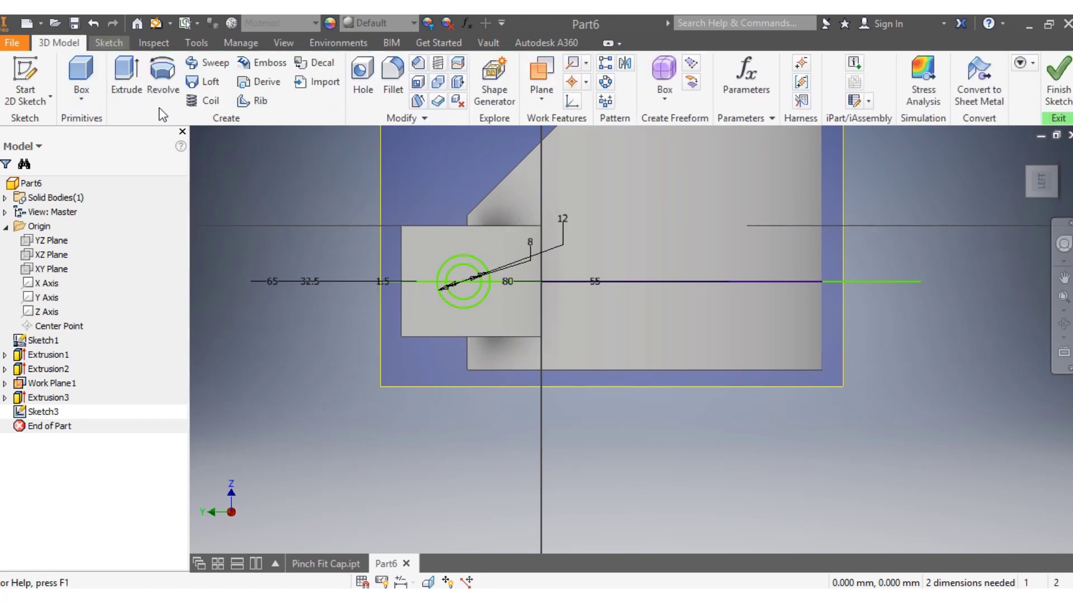
{"action": "left_click", "coordinate": [126, 78]}
{"action": "scroll", "coordinate": [526, 305], "scroll_direction": "up", "scroll_amount": 3}
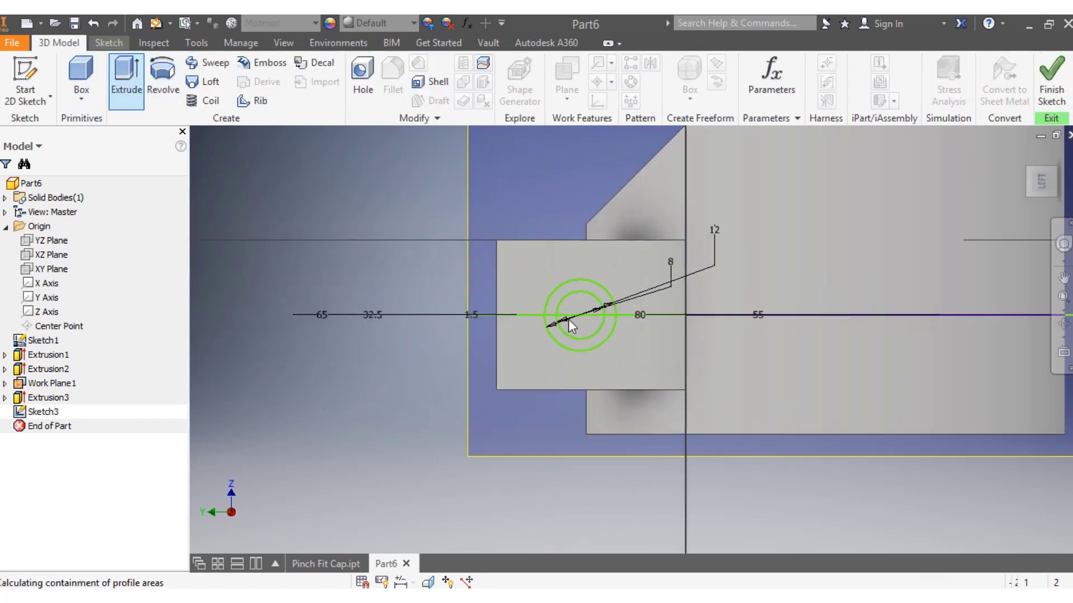
{"action": "left_click", "coordinate": [582, 304]}
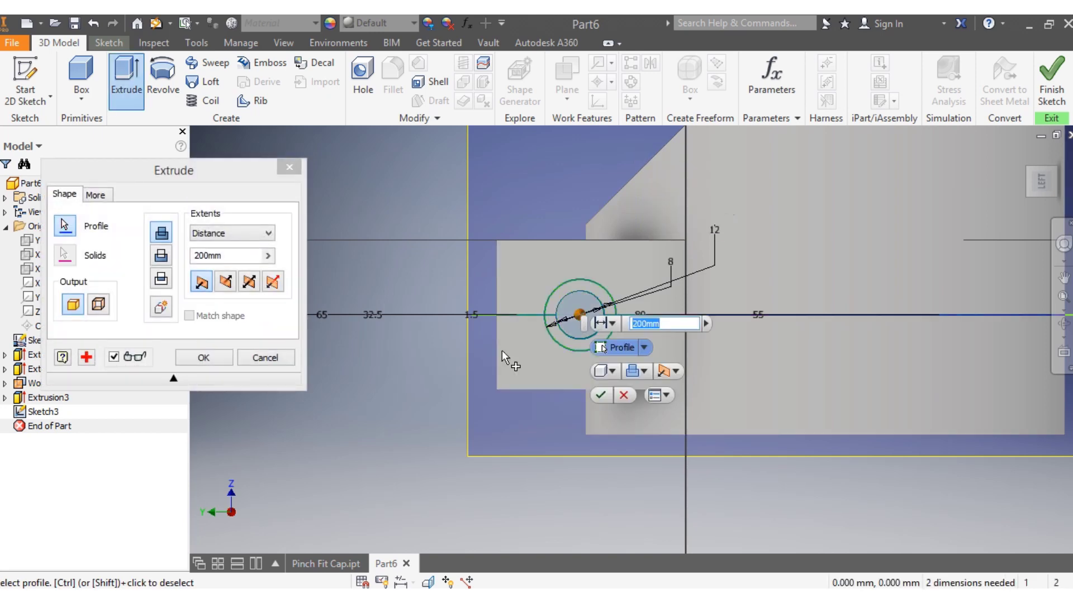
{"action": "left_click", "coordinate": [249, 284]}
{"action": "left_click", "coordinate": [165, 261]}
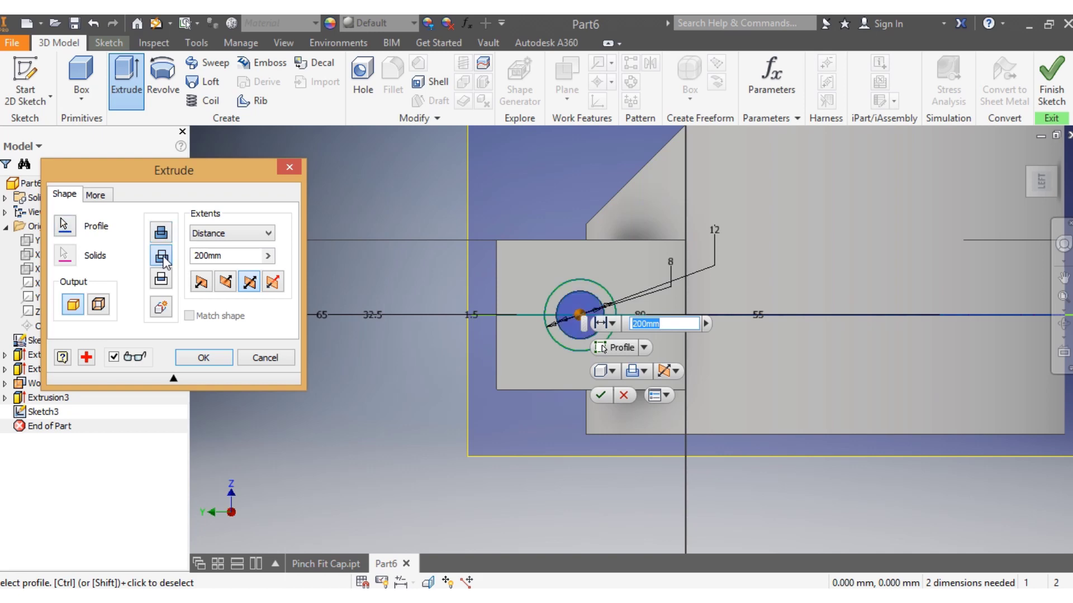
{"action": "left_click", "coordinate": [1036, 195]}
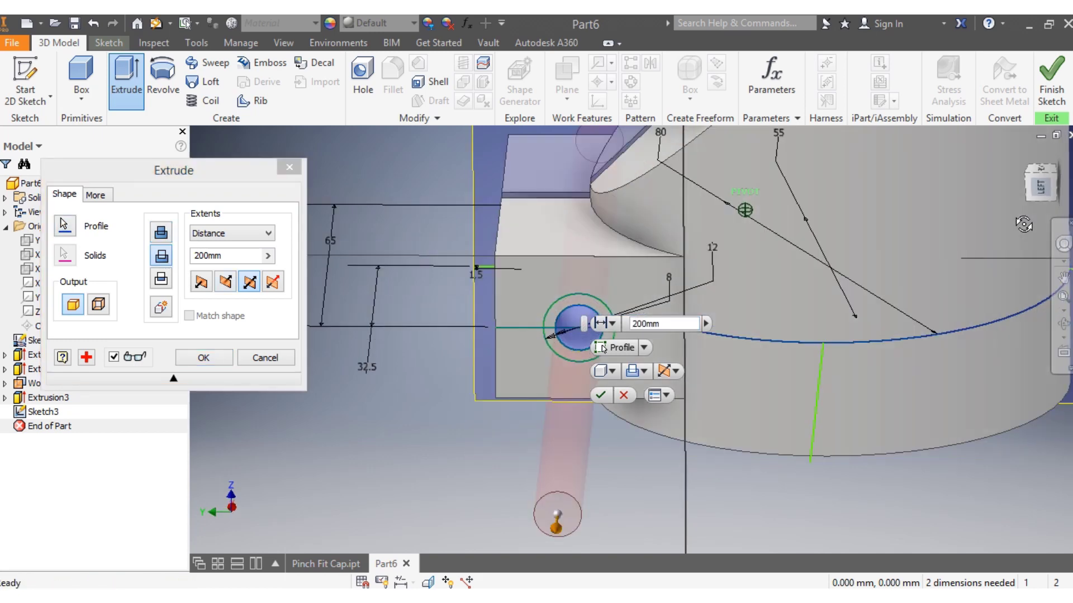
{"action": "left_click", "coordinate": [601, 396]}
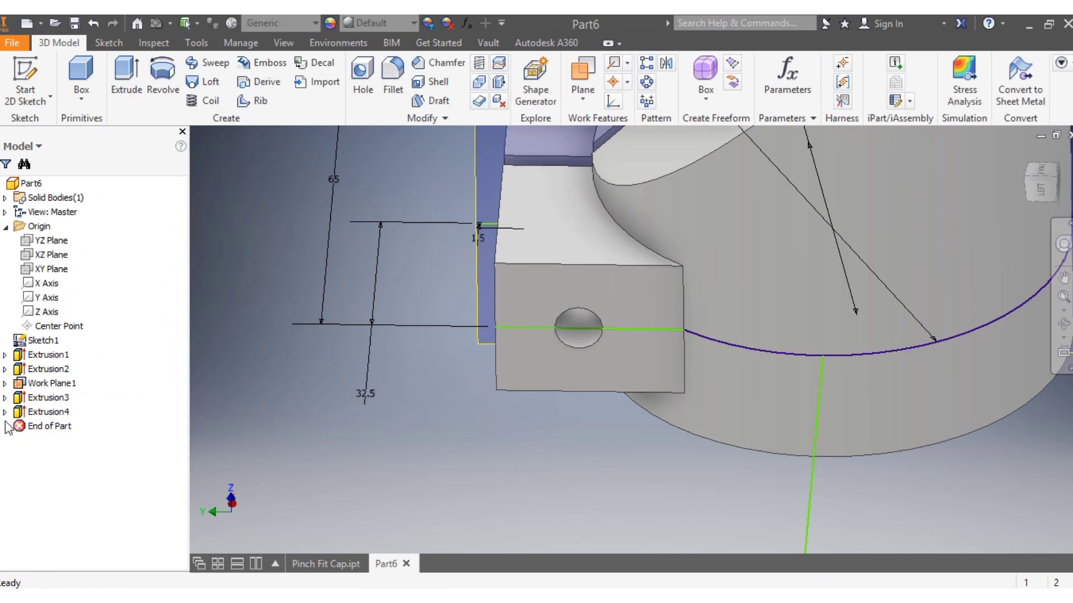
Make the bolt hole's two-circle sketch visible again under its extrusion
{"action": "left_click", "coordinate": [5, 413]}
{"action": "left_click", "coordinate": [39, 427]}
{"action": "right_click", "coordinate": [39, 427]}
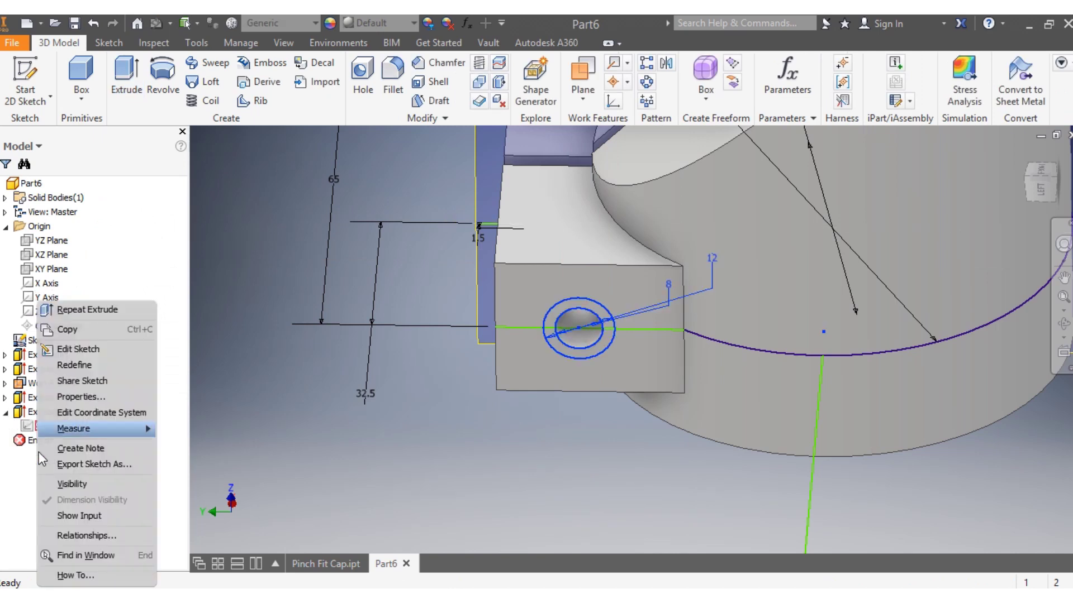
{"action": "left_click", "coordinate": [65, 484]}
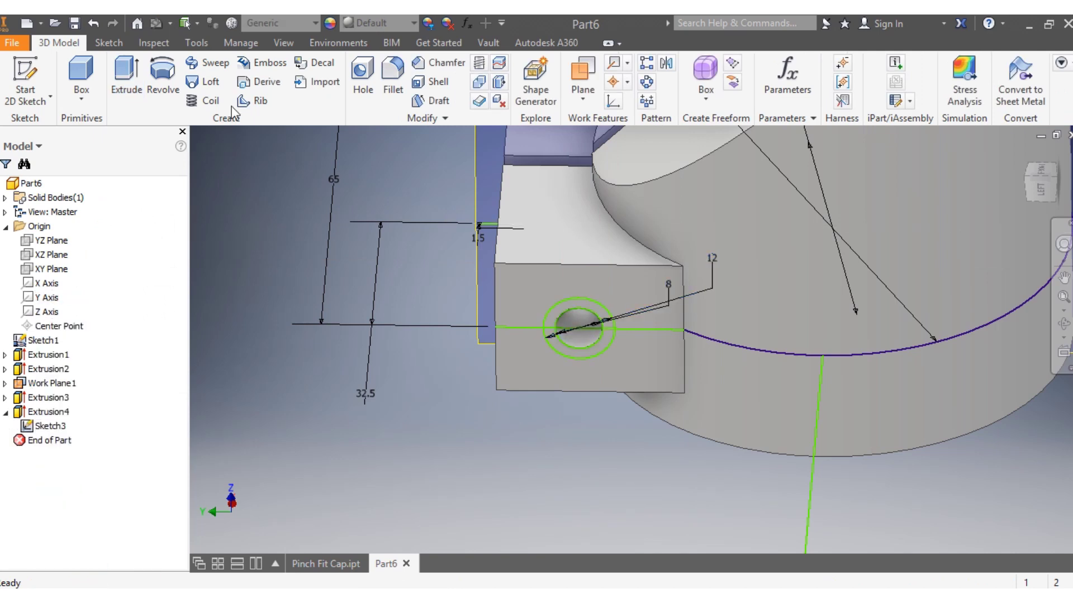
Cut the ring between the 8 mm and 12 mm circles 8 mm deep into the clamp tab as a counterbore
{"action": "left_click", "coordinate": [128, 84]}
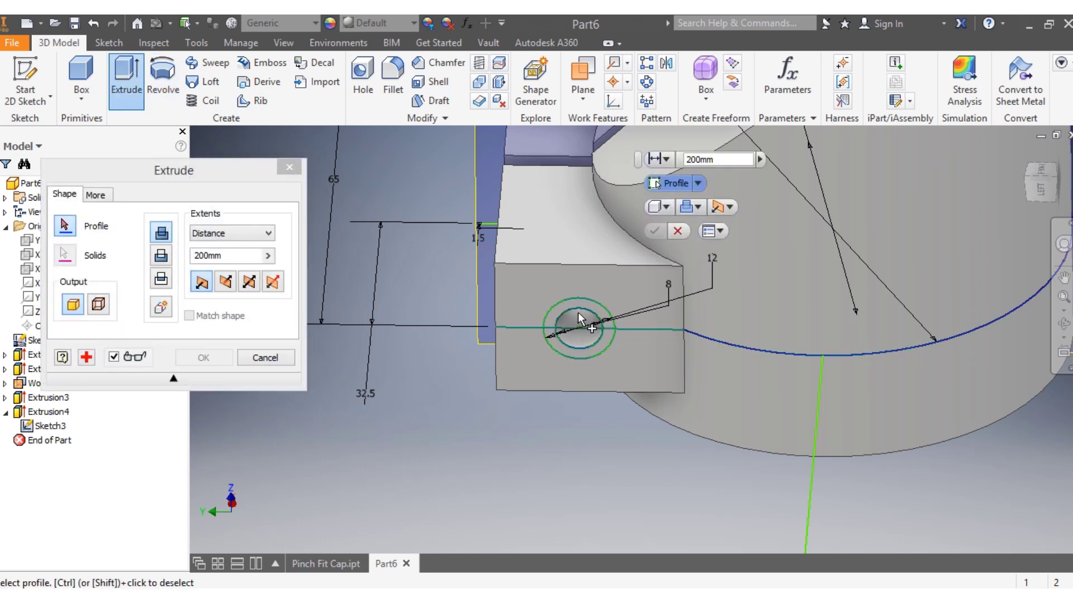
{"action": "scroll", "coordinate": [576, 309], "scroll_direction": "down", "scroll_amount": 3}
{"action": "left_click", "coordinate": [571, 294]}
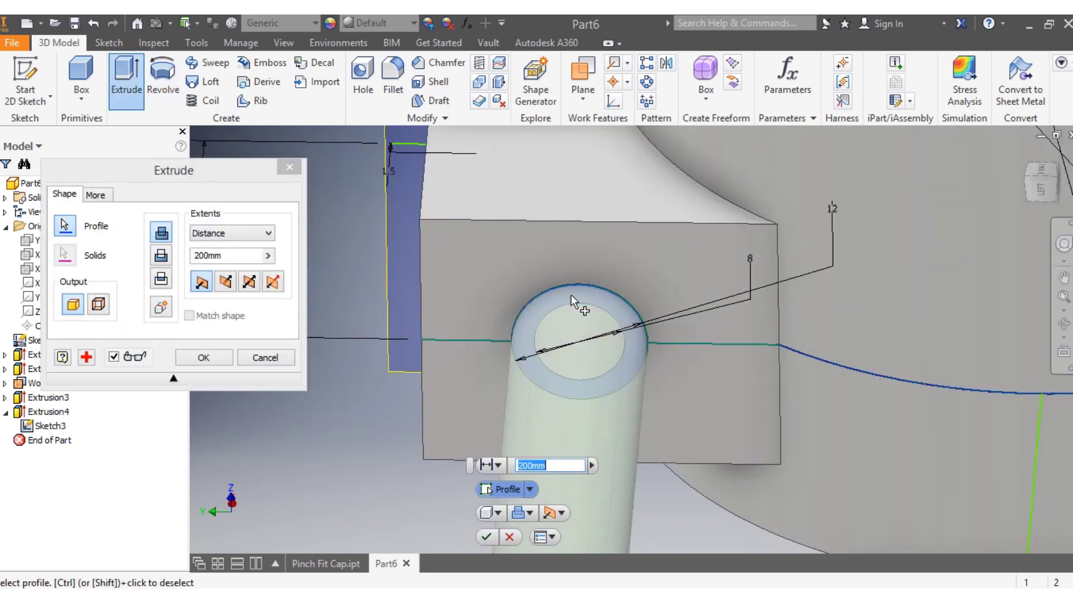
{"action": "double_click", "coordinate": [198, 257]}
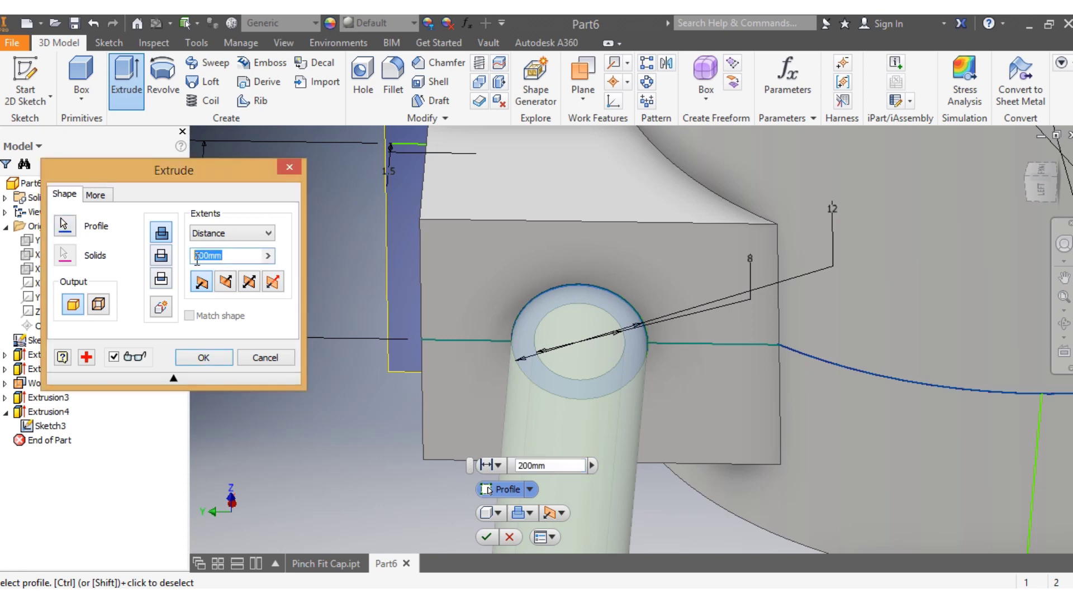
{"action": "left_click", "coordinate": [161, 255]}
{"action": "left_click", "coordinate": [226, 283]}
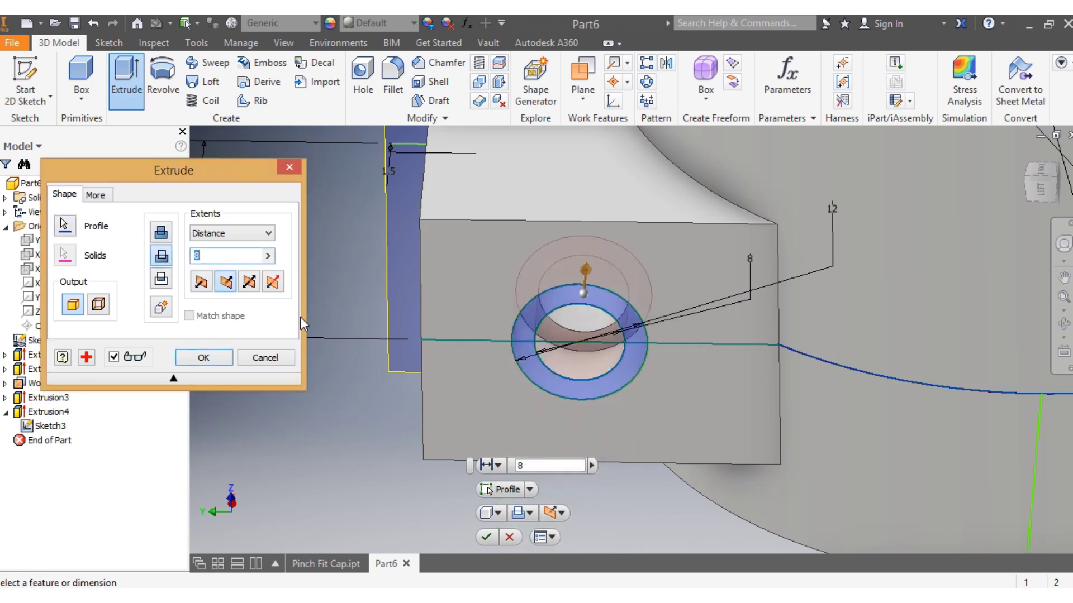
{"action": "left_click", "coordinate": [487, 536]}
Hide the bolt hole's circle sketch, the base ring sketch Sketch1 and Work Plane1
{"action": "scroll", "coordinate": [589, 488], "scroll_direction": "down", "scroll_amount": 5}
{"action": "scroll", "coordinate": [656, 481], "scroll_direction": "up", "scroll_amount": 3}
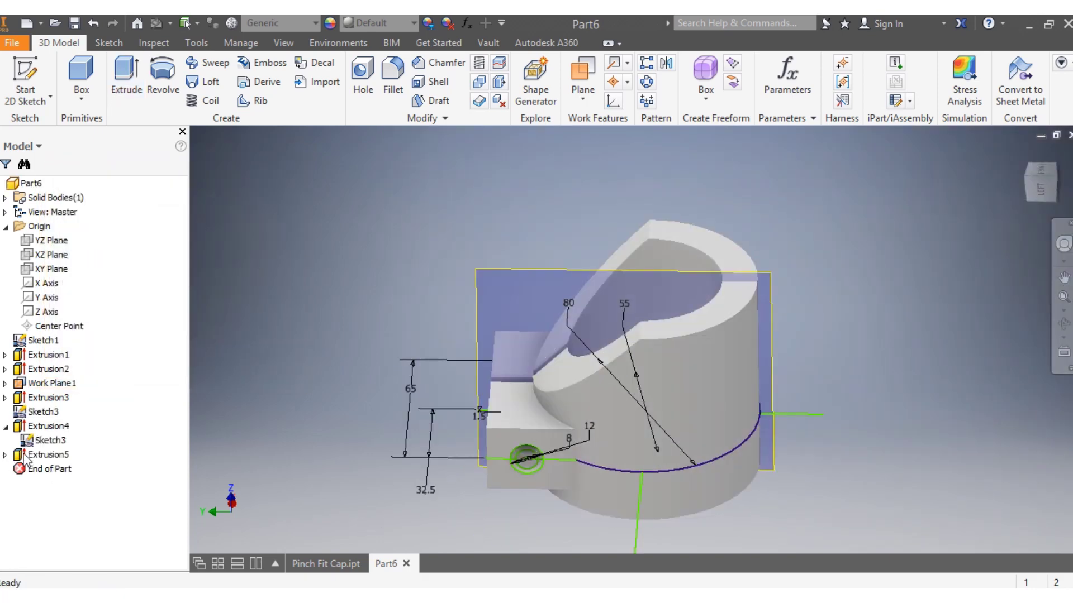
{"action": "right_click", "coordinate": [44, 441]}
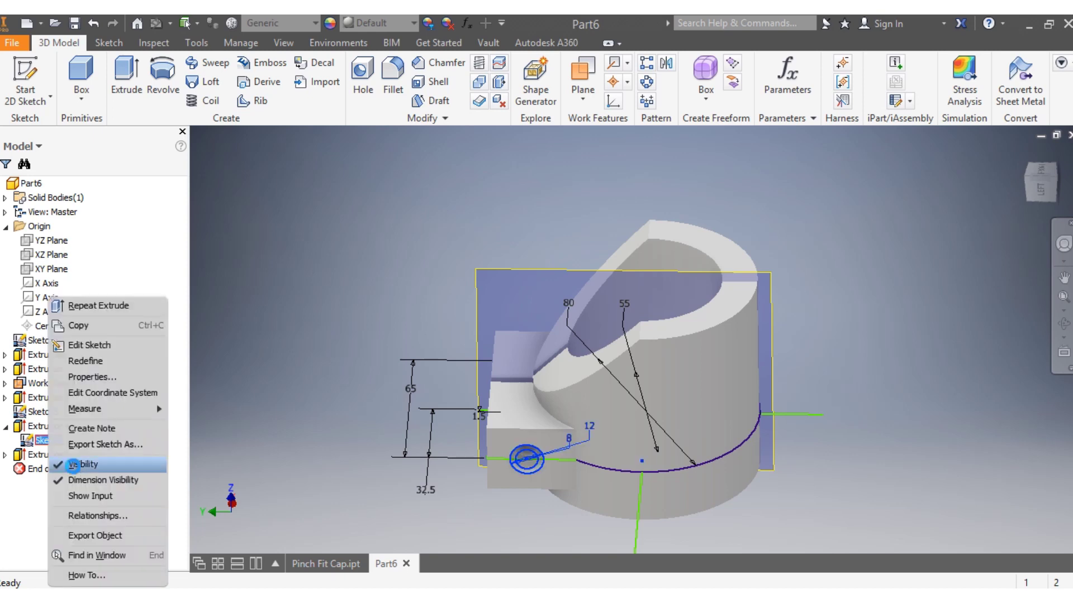
{"action": "left_click", "coordinate": [73, 465]}
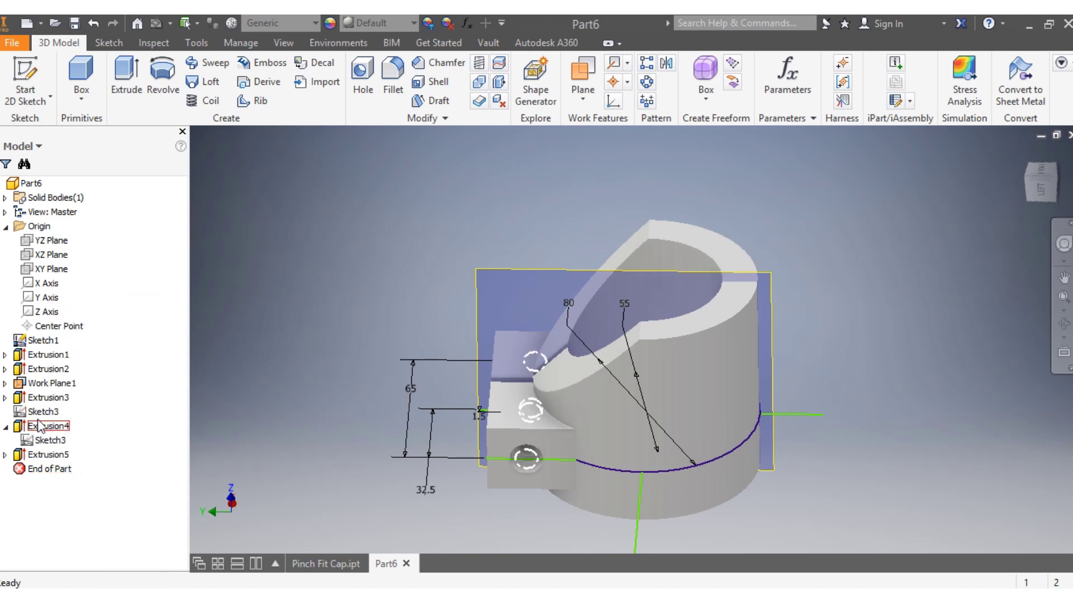
{"action": "right_click", "coordinate": [41, 342]}
{"action": "left_click", "coordinate": [66, 440]}
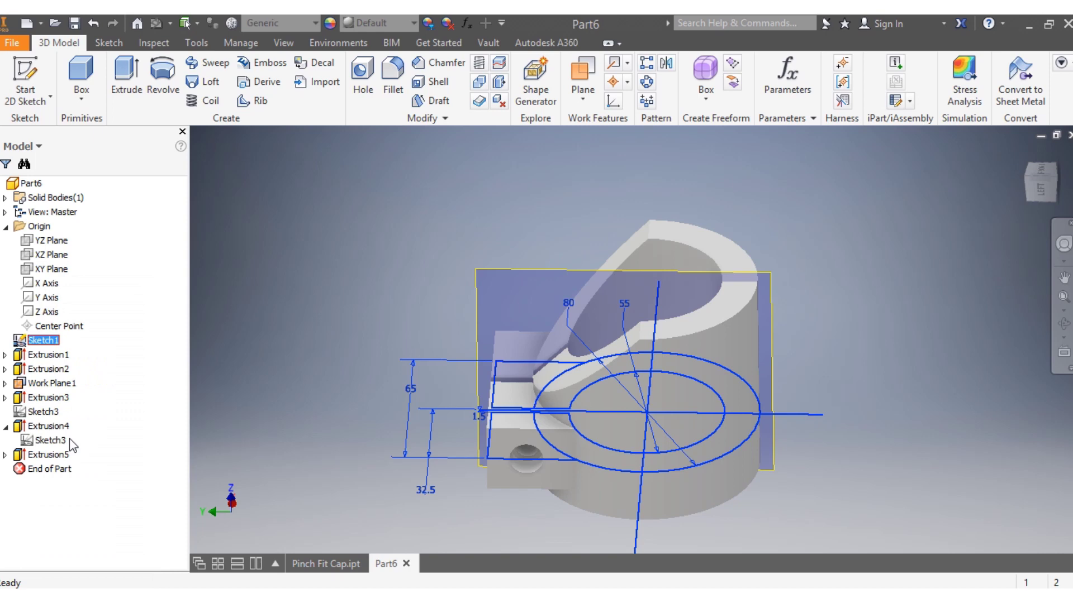
{"action": "right_click", "coordinate": [42, 386]}
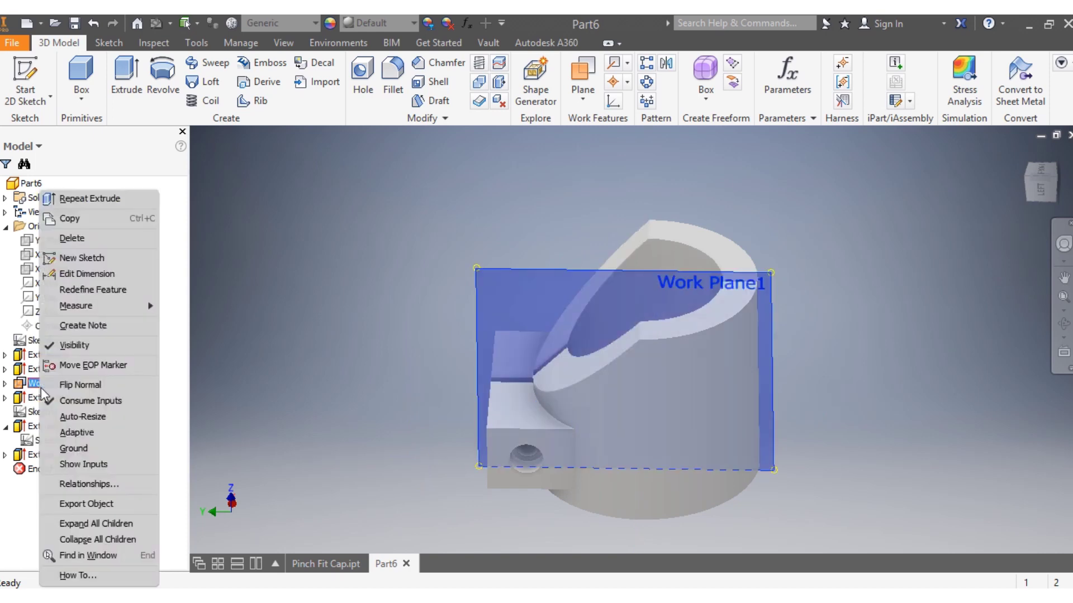
{"action": "left_click", "coordinate": [70, 346]}
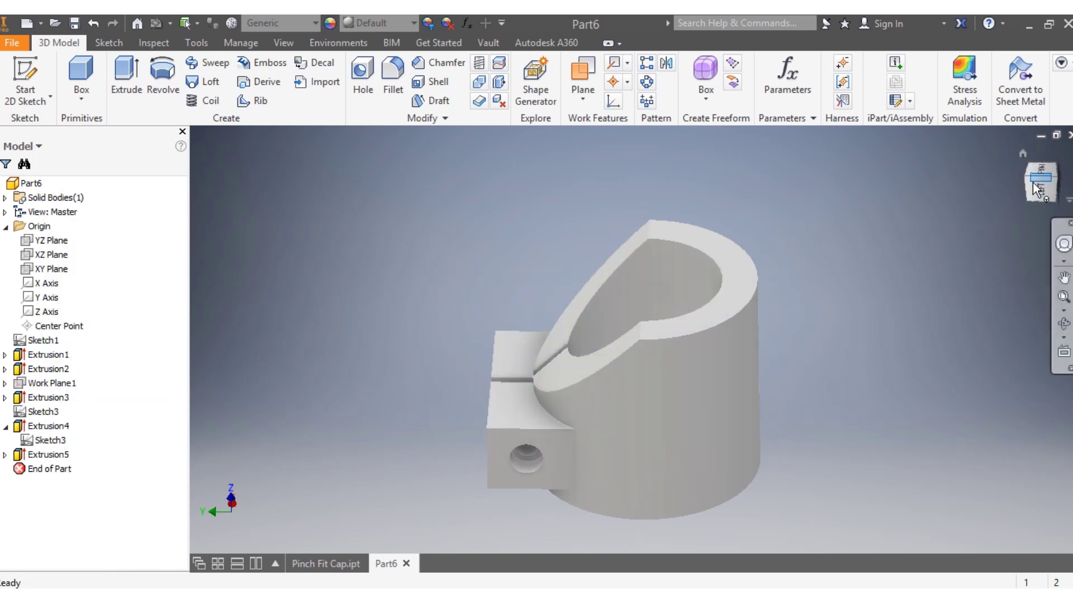
{"action": "mouse_move", "coordinate": [997, 211]}
{"action": "middle_mouse_down", "text": "shift"}
{"action": "mouse_move", "coordinate": [1011, 211]}
{"action": "mouse_move", "coordinate": [1022, 263]}
{"action": "mouse_move", "coordinate": [978, 262]}
{"action": "middle_mouse_up", "text": "shift"}
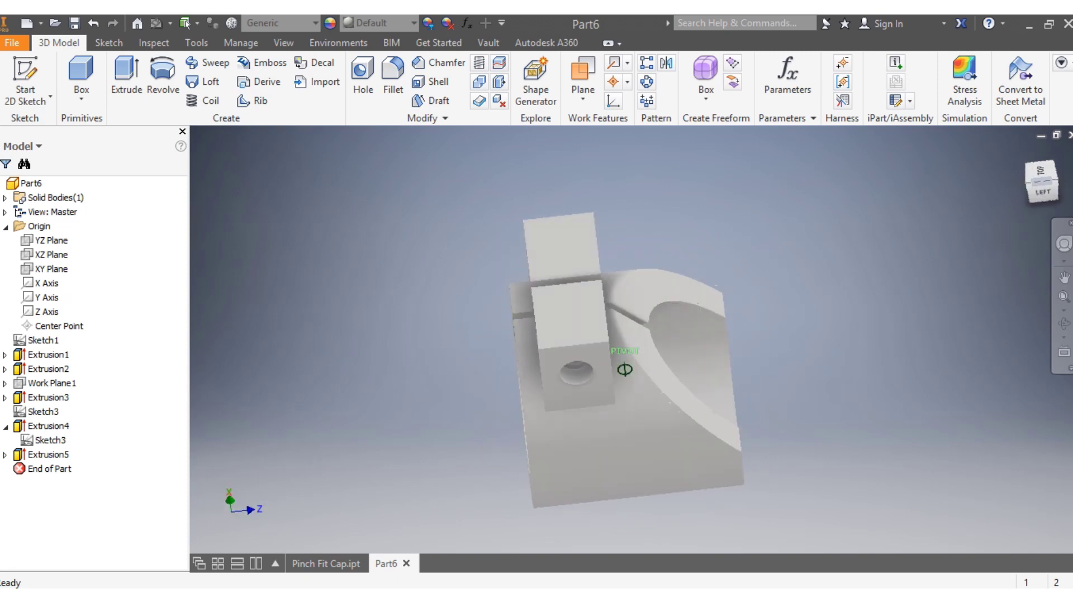
{"action": "scroll", "coordinate": [564, 352], "scroll_direction": "up", "scroll_amount": 4}
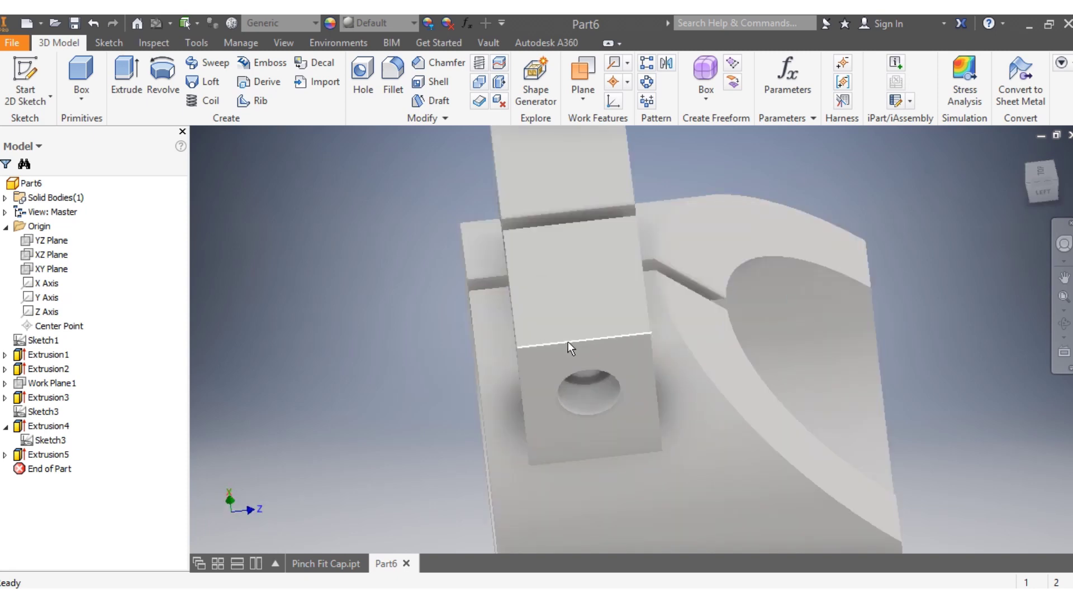
{"action": "left_click", "coordinate": [567, 341]}
{"action": "left_click", "coordinate": [585, 327]}
{"action": "scroll", "coordinate": [586, 327], "scroll_direction": "down", "scroll_amount": 4}
{"action": "scroll", "coordinate": [582, 257], "scroll_direction": "up", "scroll_amount": 1}
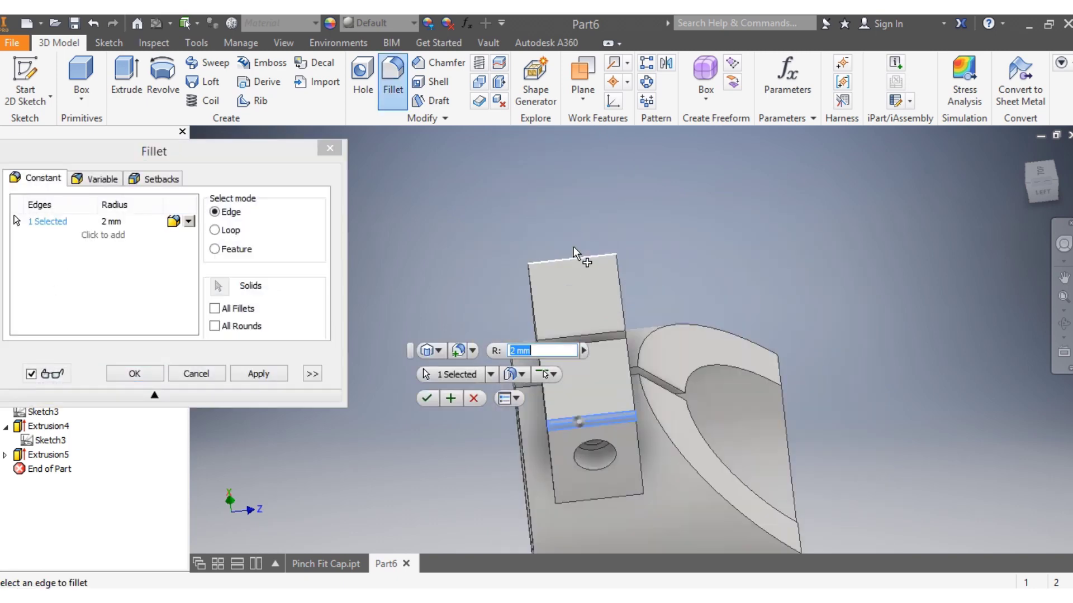
{"action": "left_click", "coordinate": [1038, 178]}
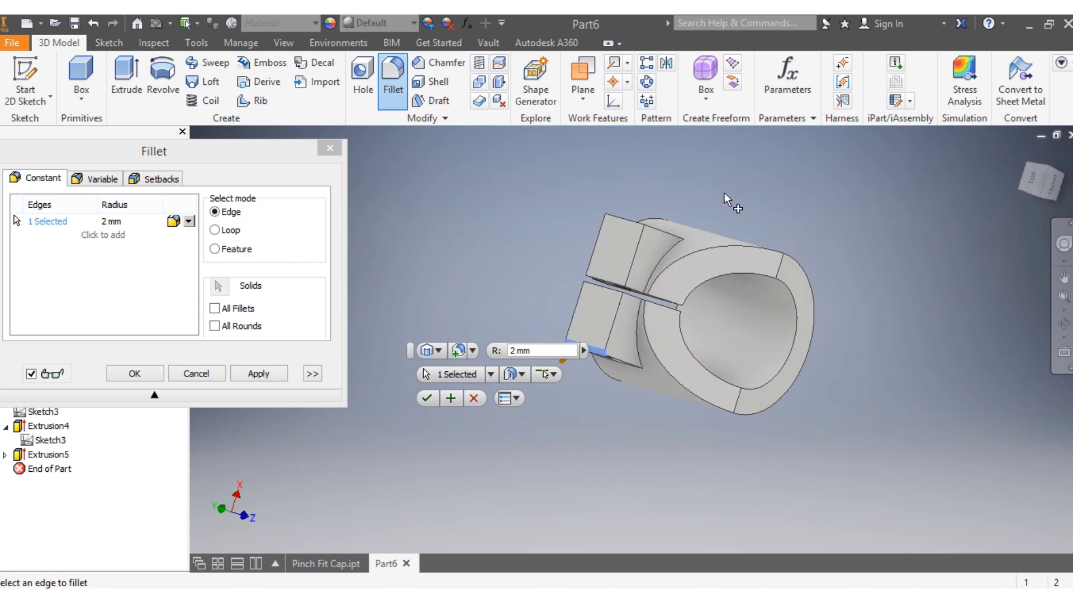
{"action": "left_click", "coordinate": [629, 226]}
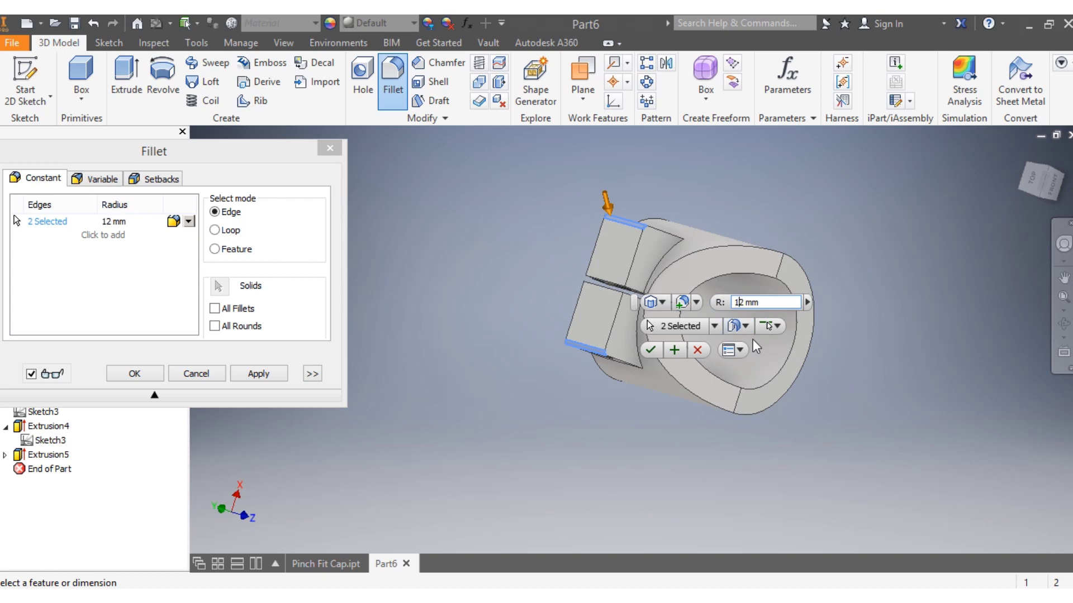
{"action": "key", "text": "Right"}
{"action": "key", "text": "Delete"}
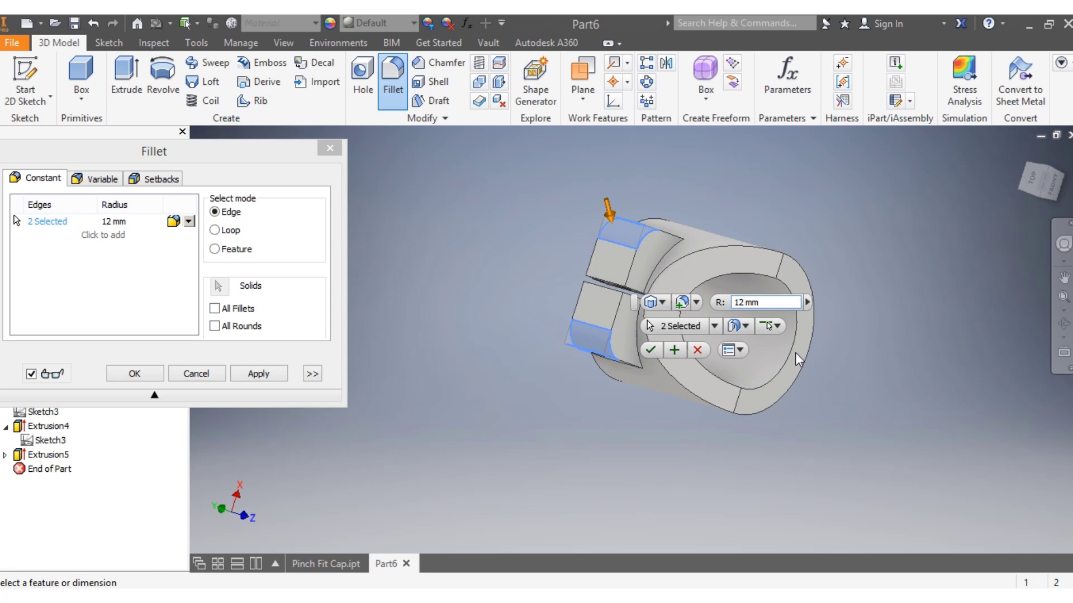
{"action": "left_click", "coordinate": [650, 349]}
Fillet the four outer edges of the two clamp tabs that run parallel to the bolt hole with a 12 mm radius
{"action": "scroll", "coordinate": [608, 332], "scroll_direction": "down", "scroll_amount": 3}
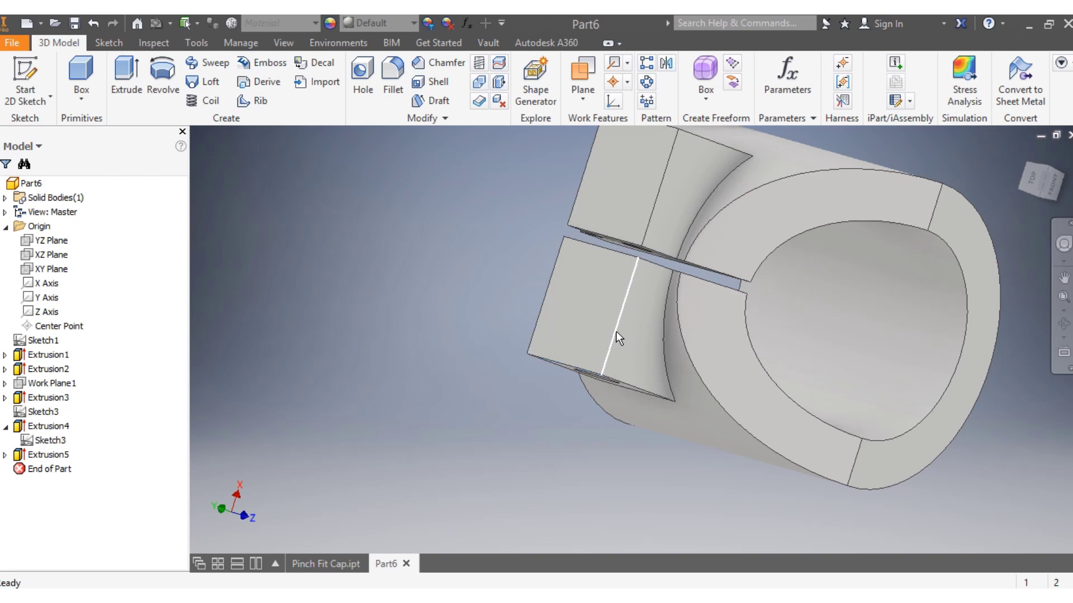
{"action": "left_click", "coordinate": [615, 331]}
{"action": "key", "text": "f"}
{"action": "left_click", "coordinate": [650, 229]}
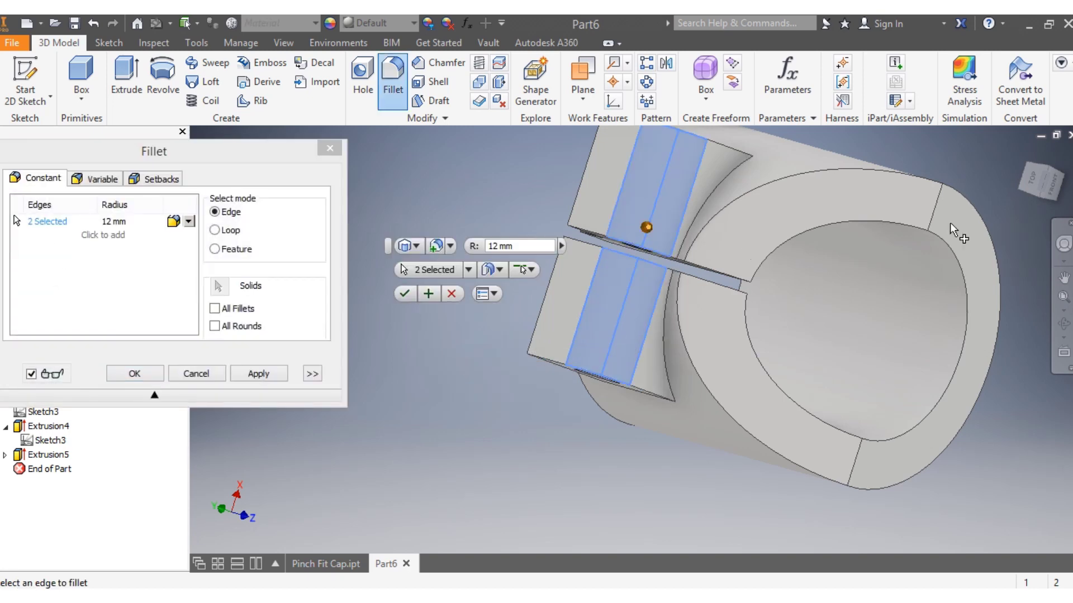
{"action": "middle_click_drag", "start_coordinate": [981, 220], "coordinate": [1009, 207], "text": "shift"}
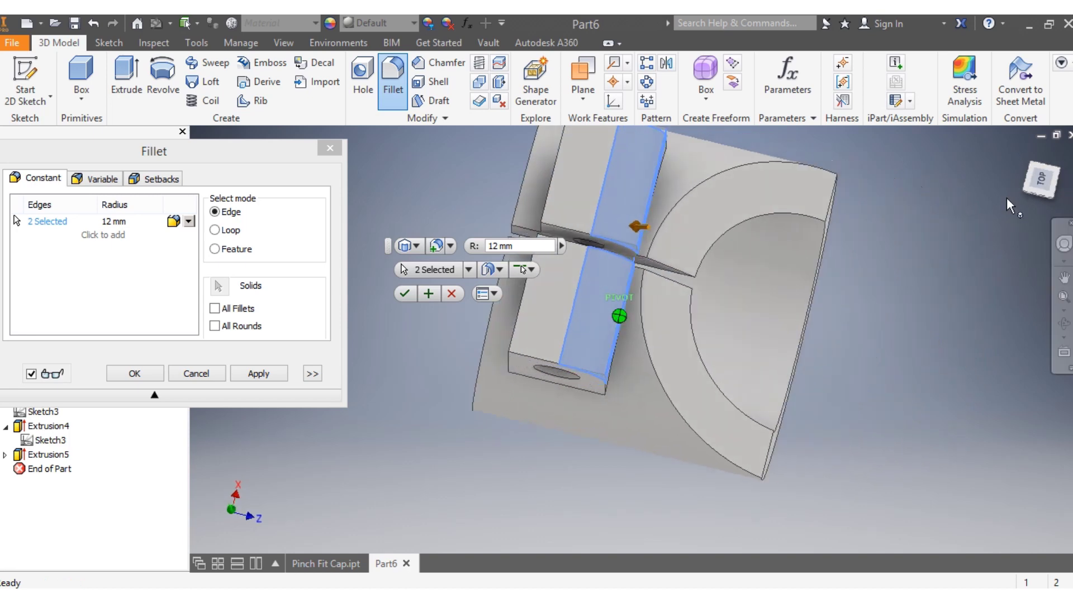
{"action": "left_click", "coordinate": [520, 330]}
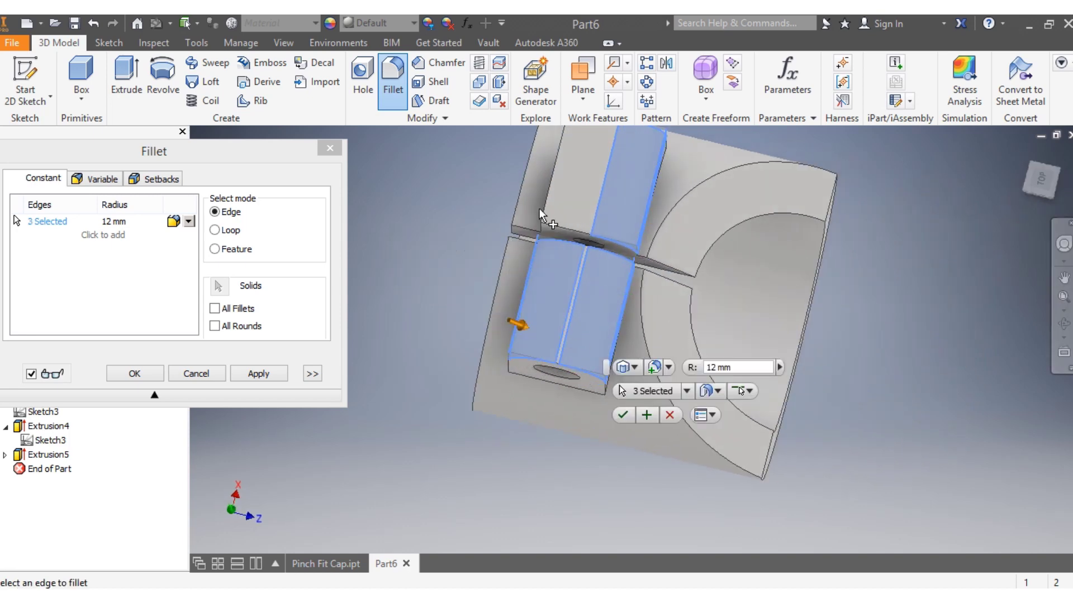
{"action": "left_click", "coordinate": [548, 204]}
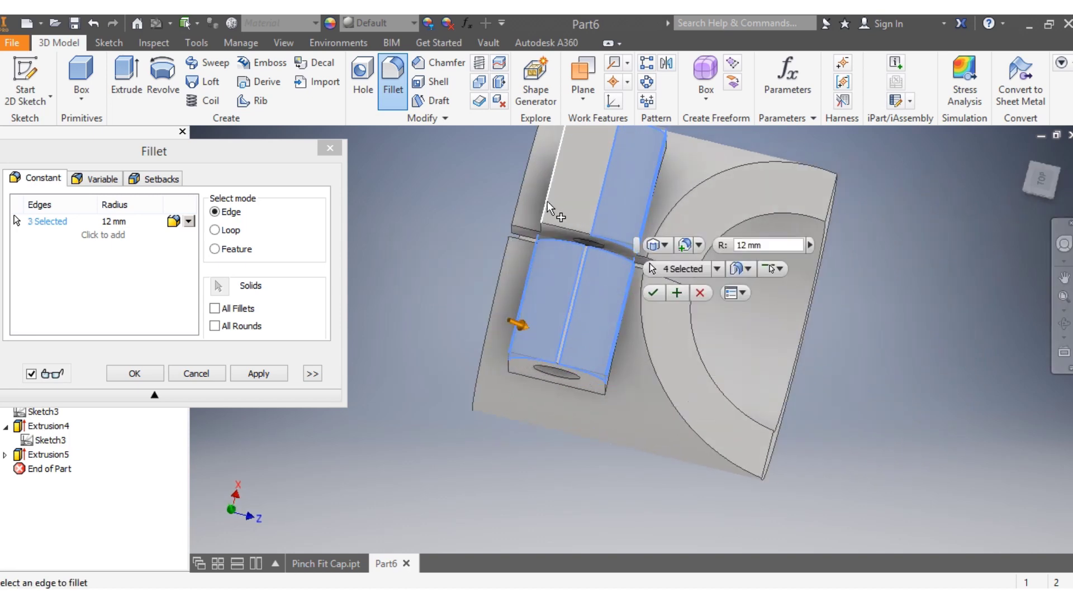